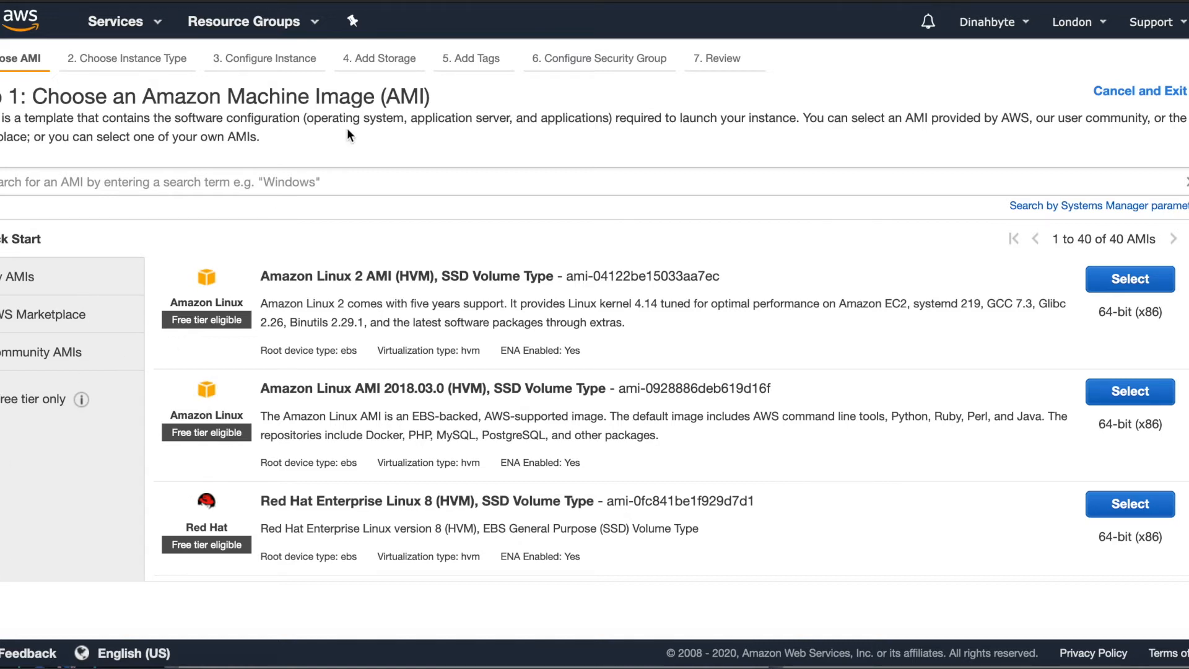
Step: Examine the Quick Start AMI list and the Amazon Linux 2 description, including its support period, Linux kernel and GCC versions
drag(308, 118, 609, 118)
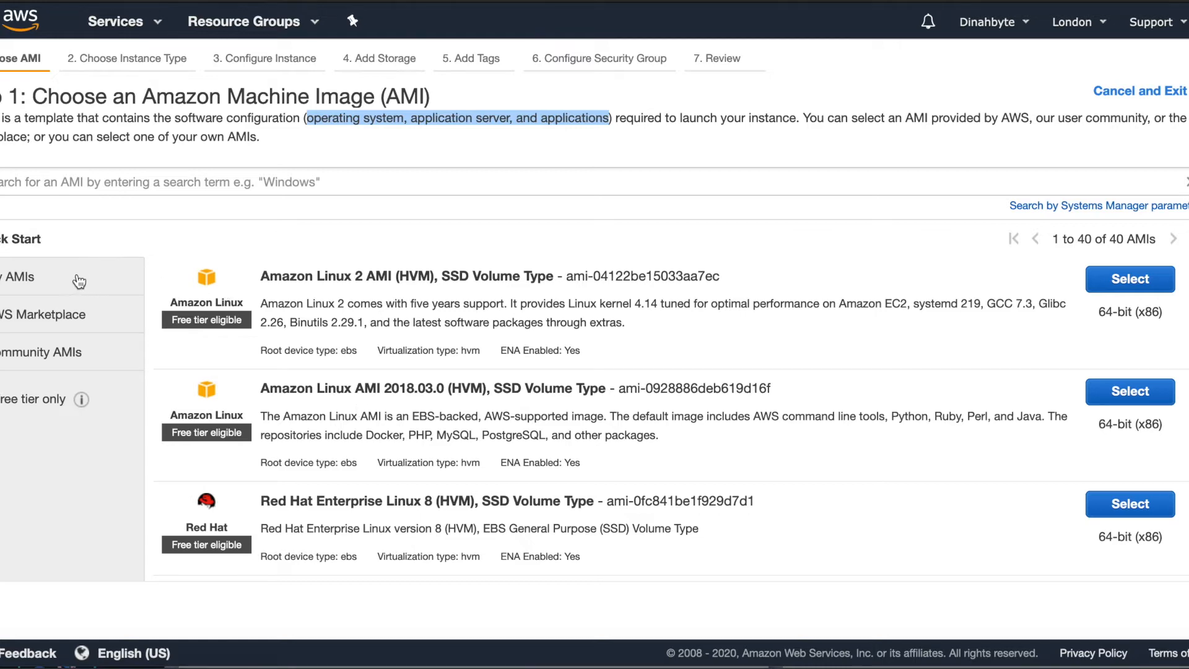
scroll(493, 248, down, 1)
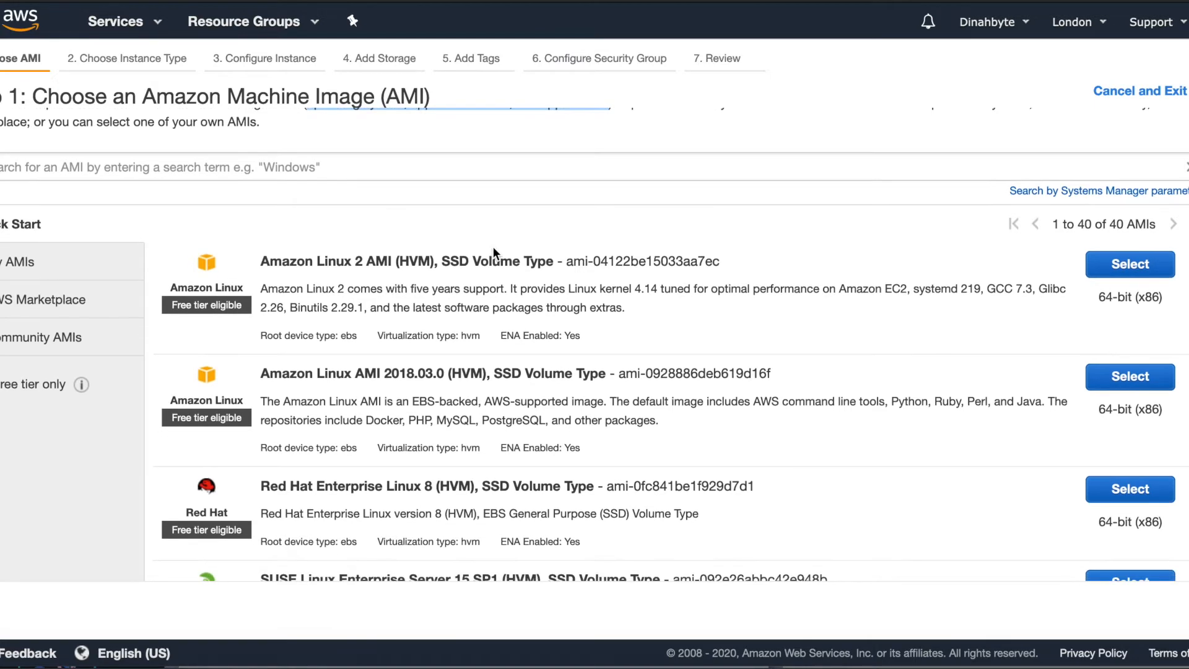
scroll(493, 247, up, 1)
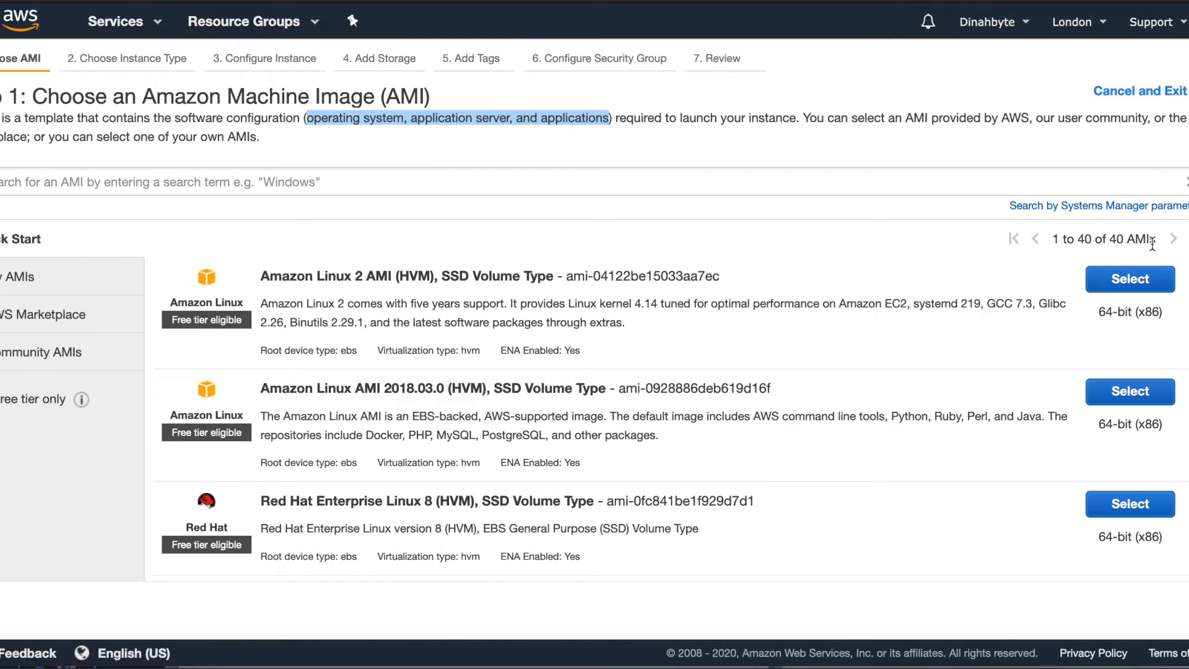
drag(1156, 239, 1051, 239)
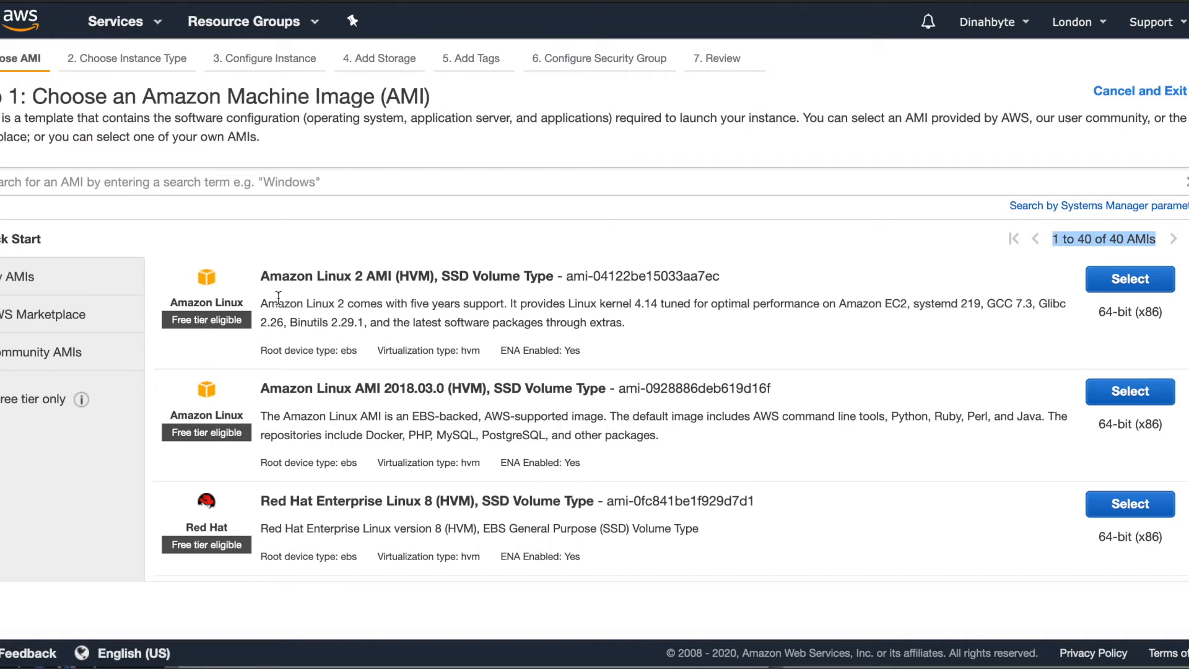
drag(547, 275, 554, 275)
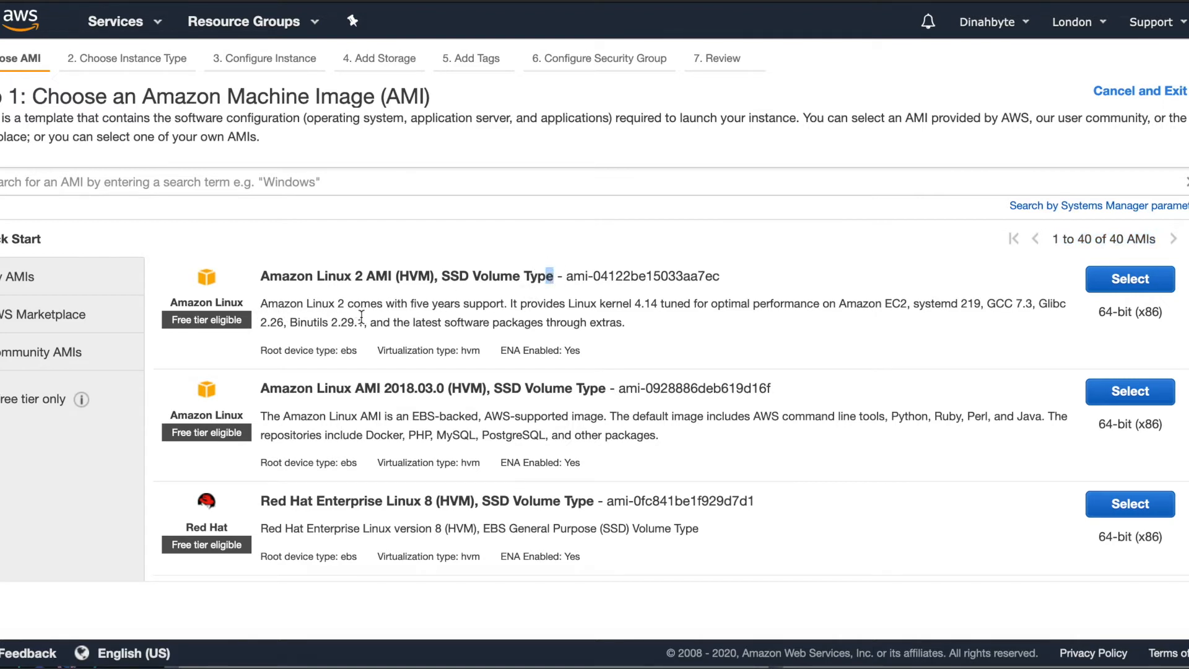
drag(501, 303, 412, 303)
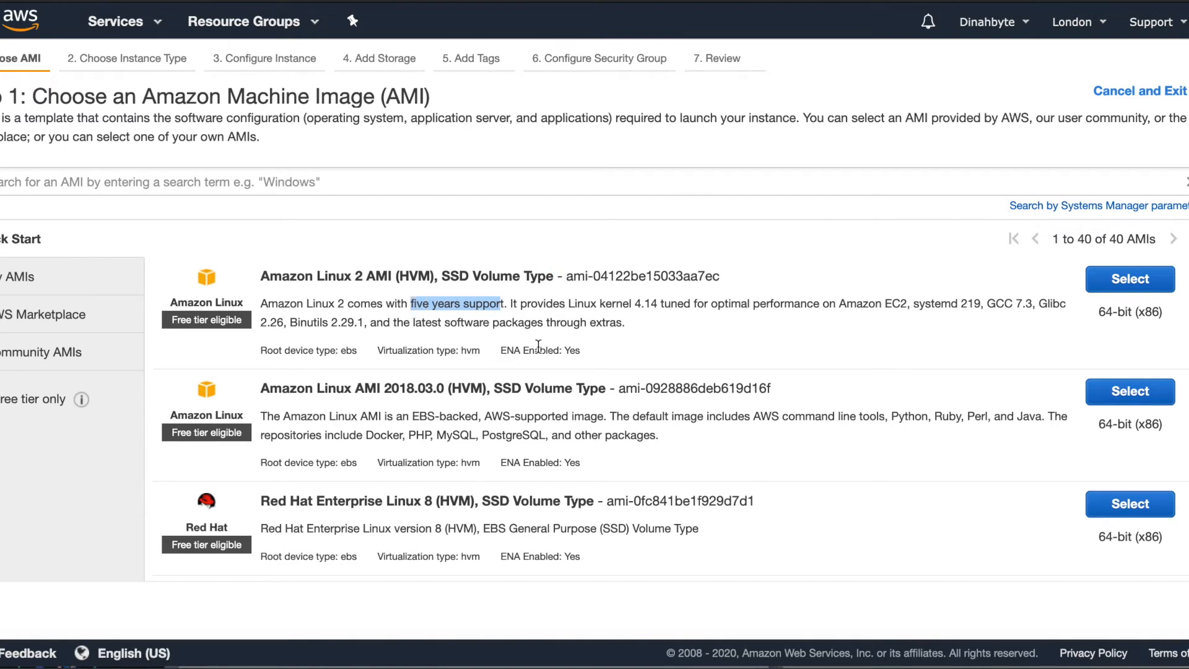
drag(574, 304, 657, 317)
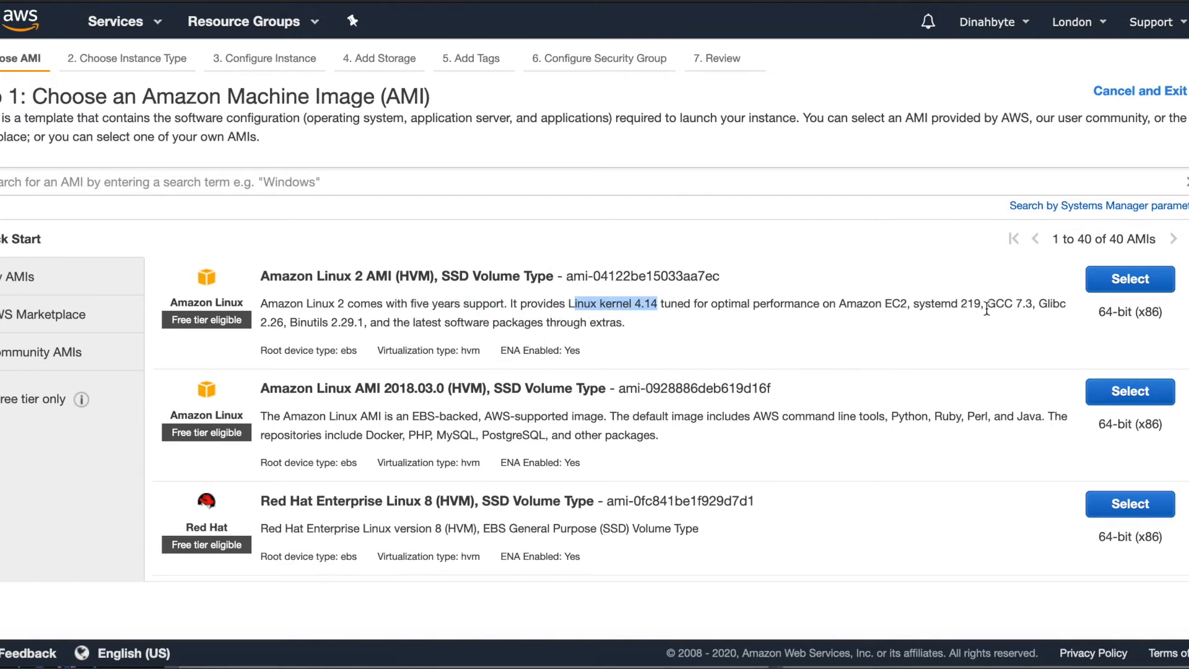
drag(986, 310, 1027, 310)
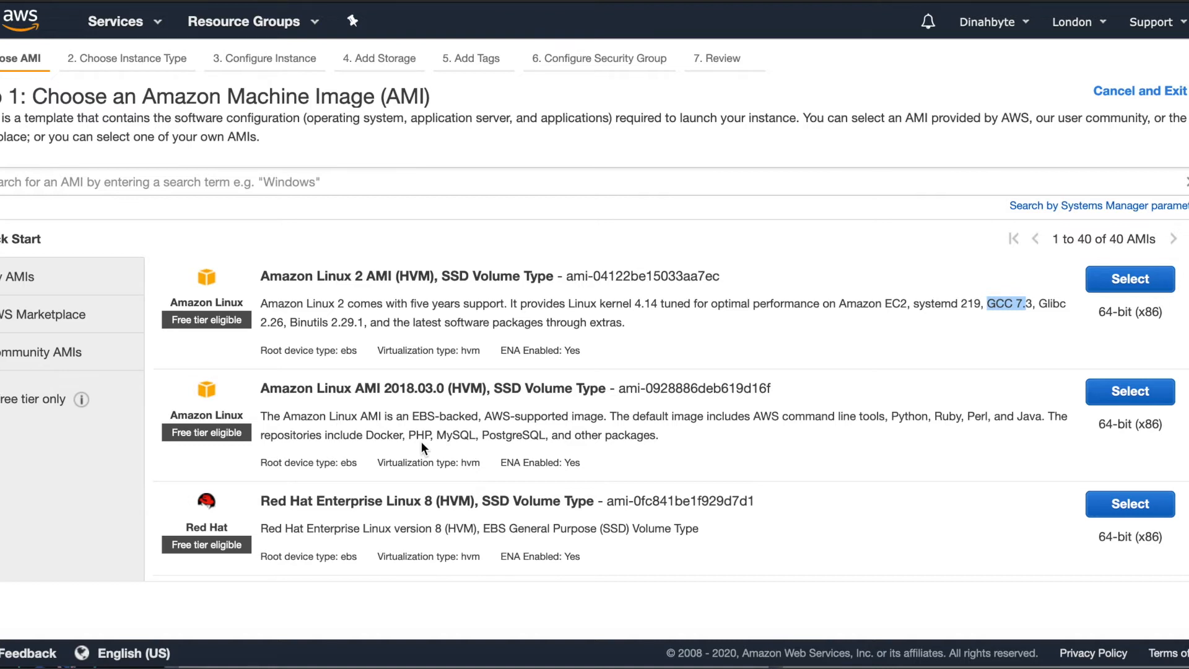
Step: Check the account's own AMIs, and look through the Community AMIs and their operating system filters
click(18, 282)
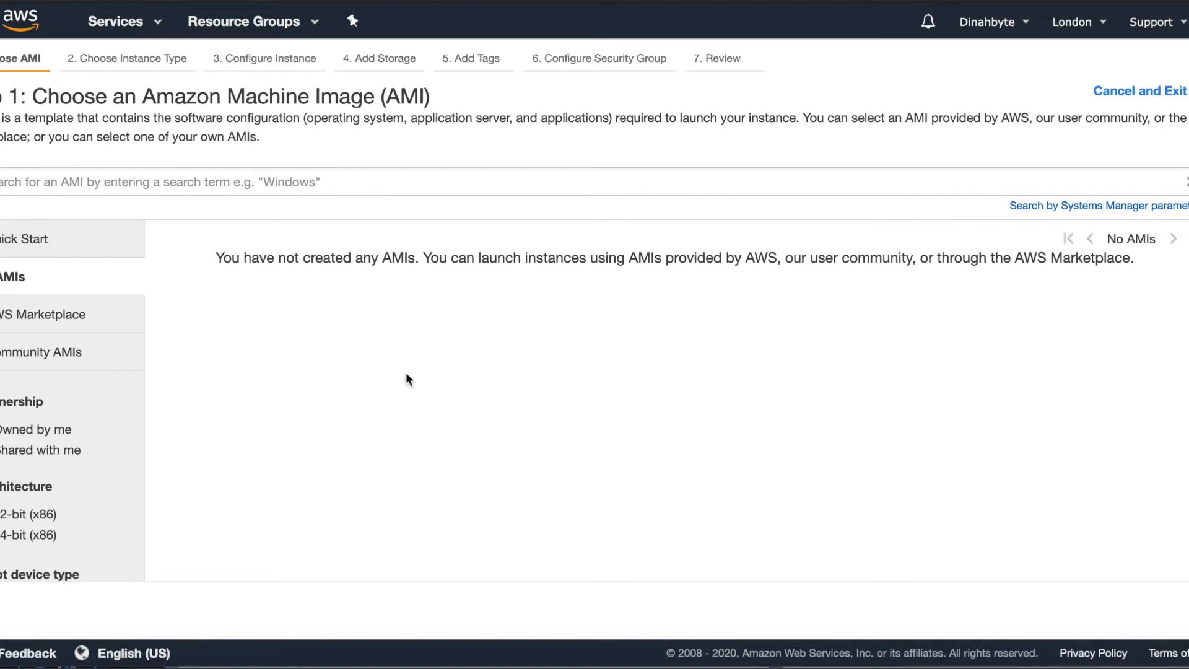
click(39, 358)
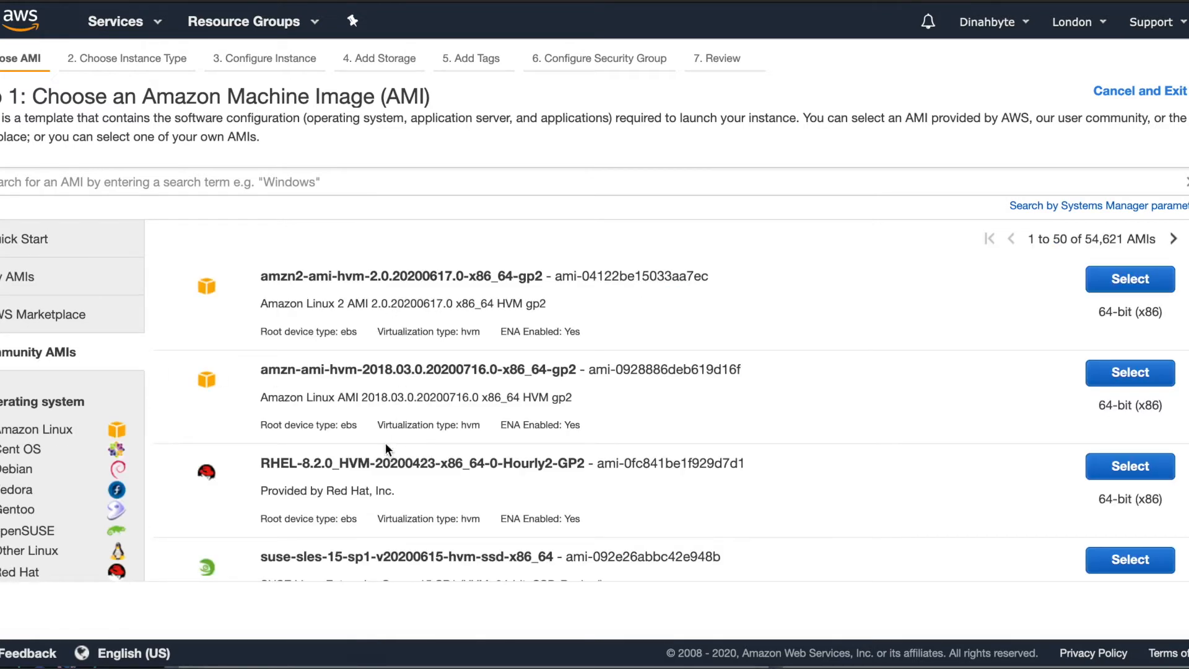
scroll(459, 482, down, 3)
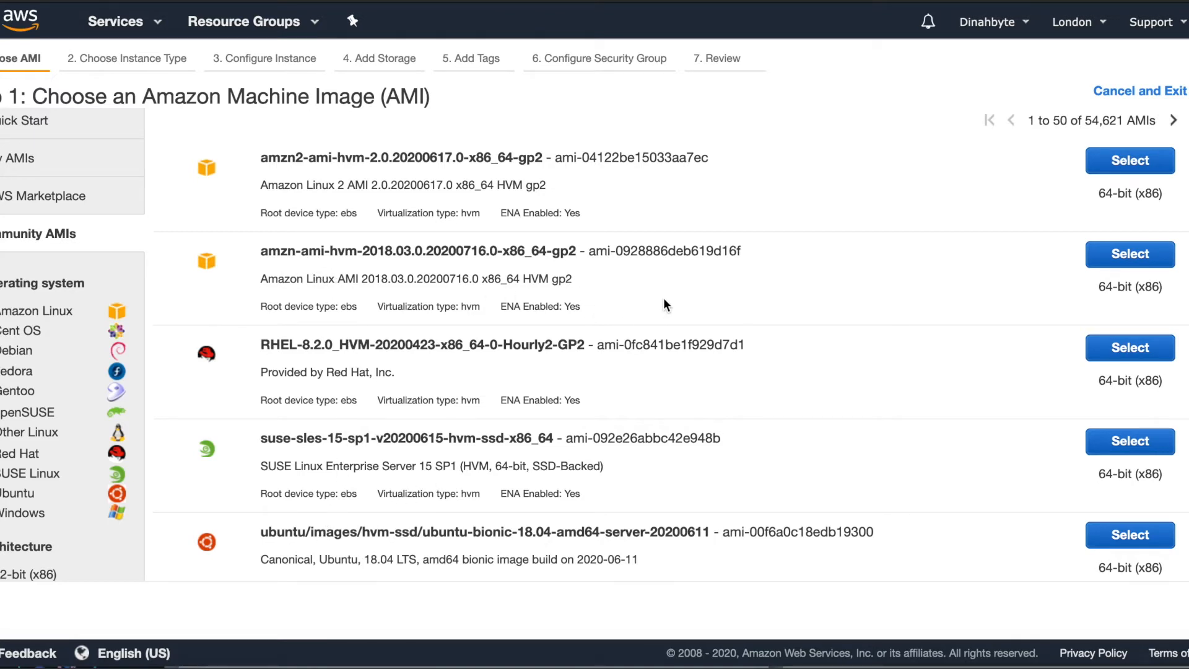
scroll(664, 303, down, 5)
scroll(664, 299, down, 4)
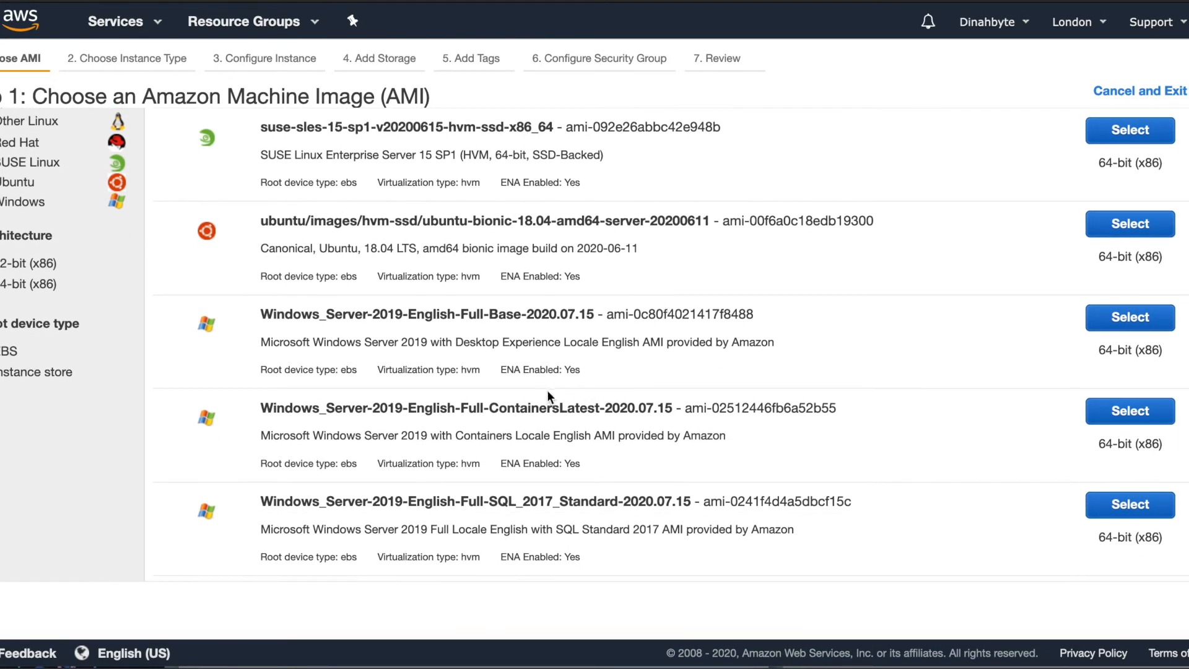
scroll(363, 366, up, 9)
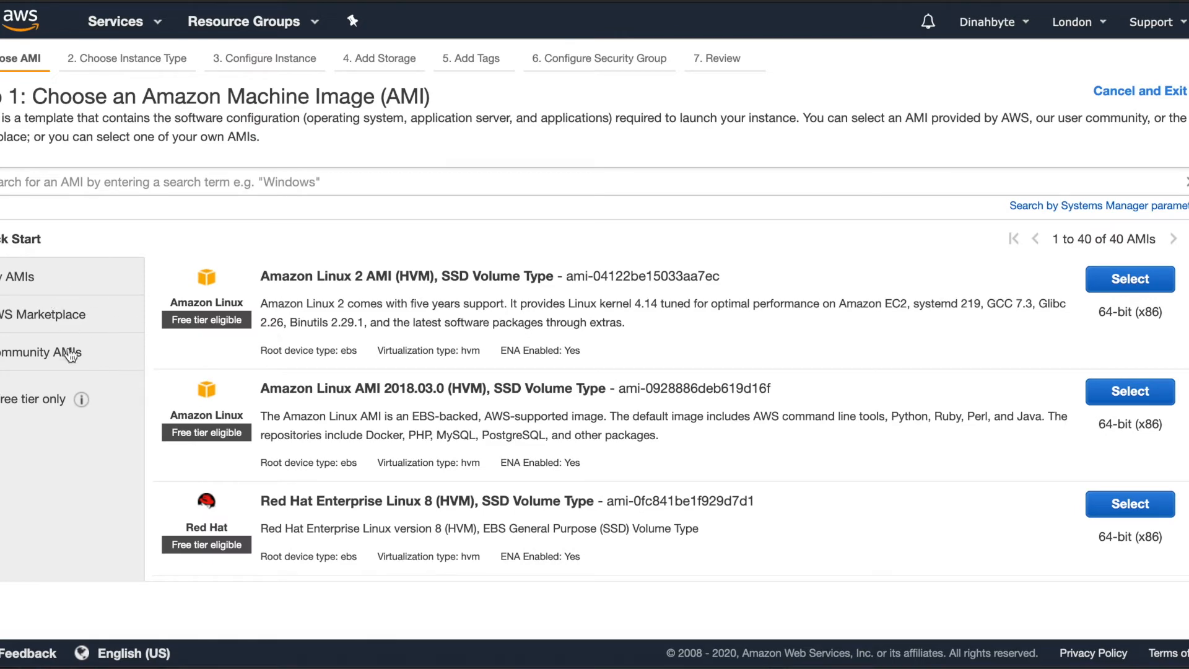
Step: Reopen the Community AMIs and examine the Linux and Windows Server images on offer
click(45, 363)
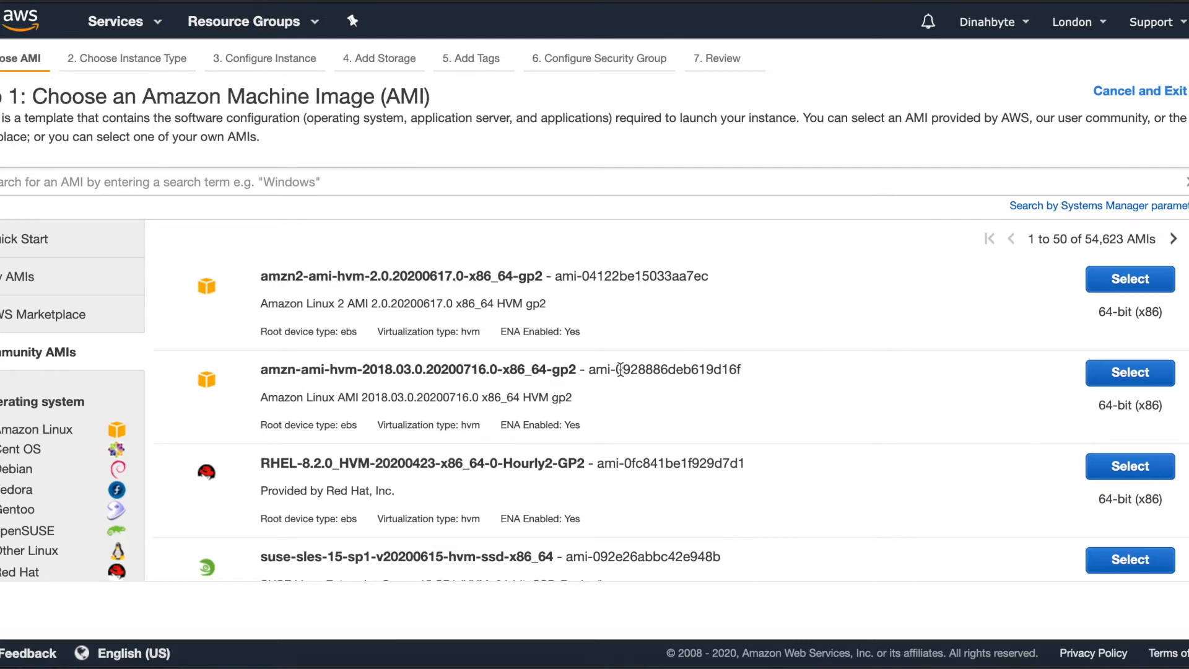
scroll(621, 372, down, 3)
scroll(619, 371, down, 5)
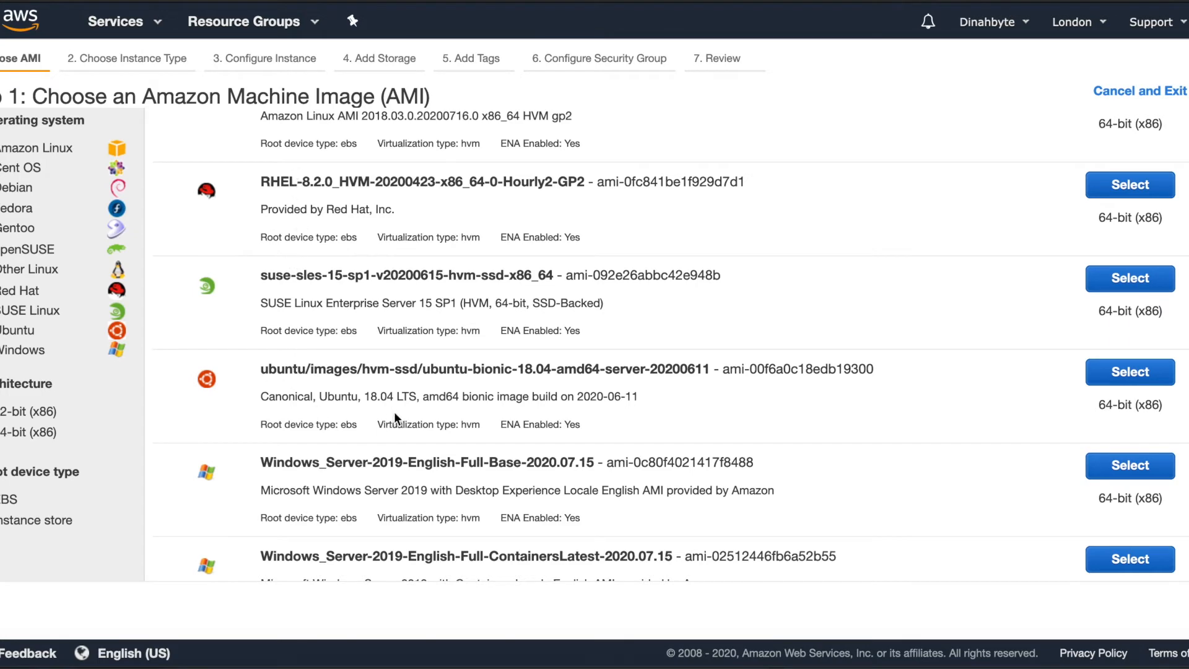
scroll(395, 411, down, 4)
scroll(395, 410, down, 10)
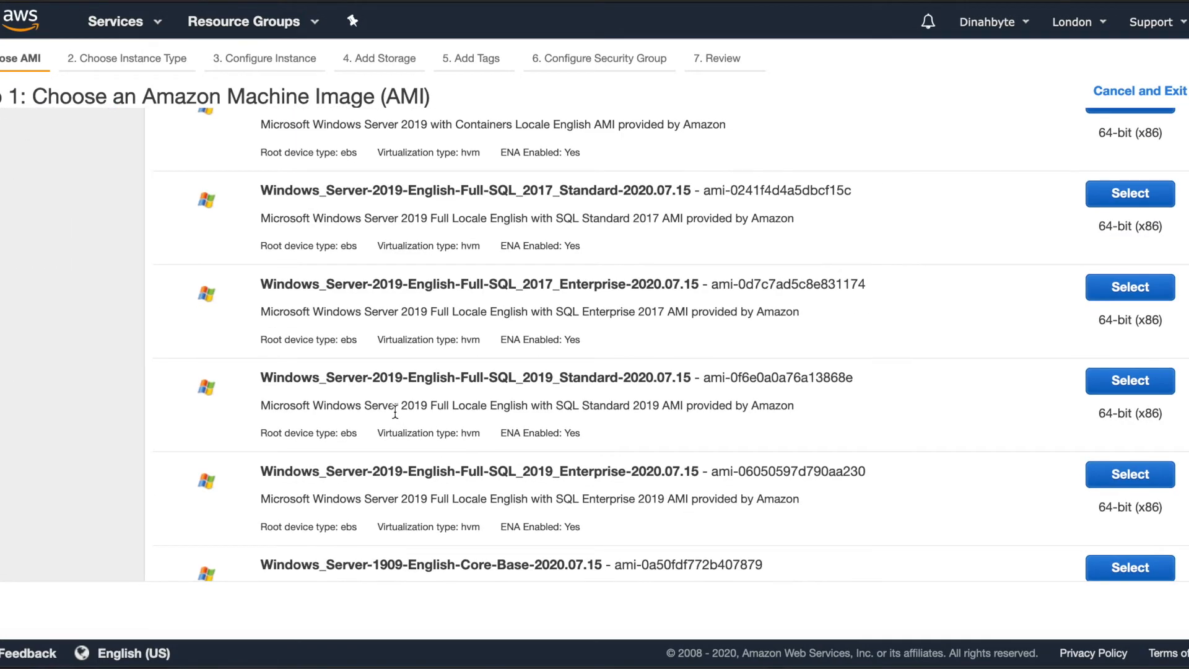
scroll(395, 411, down, 8)
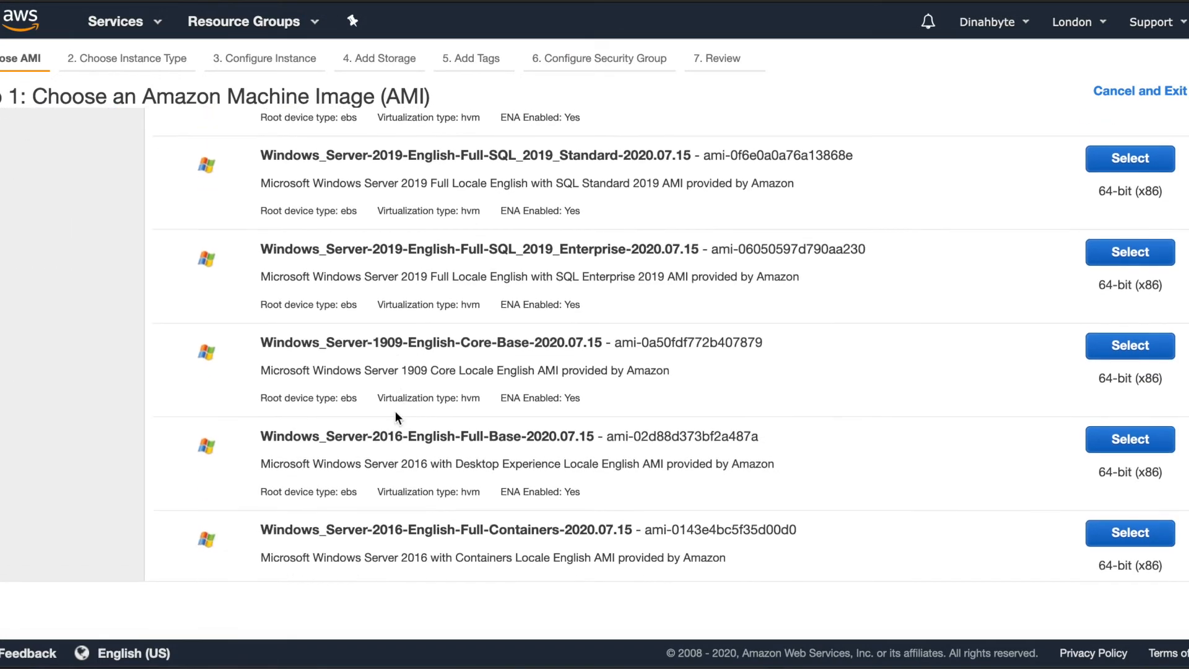
scroll(395, 411, down, 2)
scroll(395, 410, up, 20)
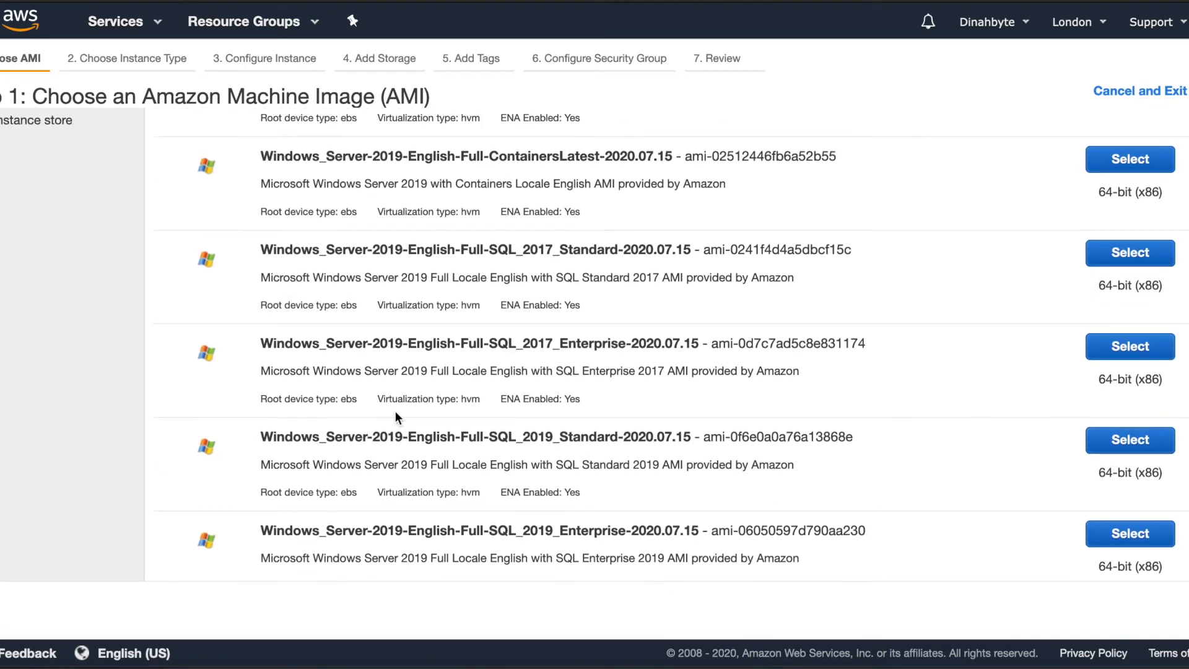
scroll(396, 410, up, 12)
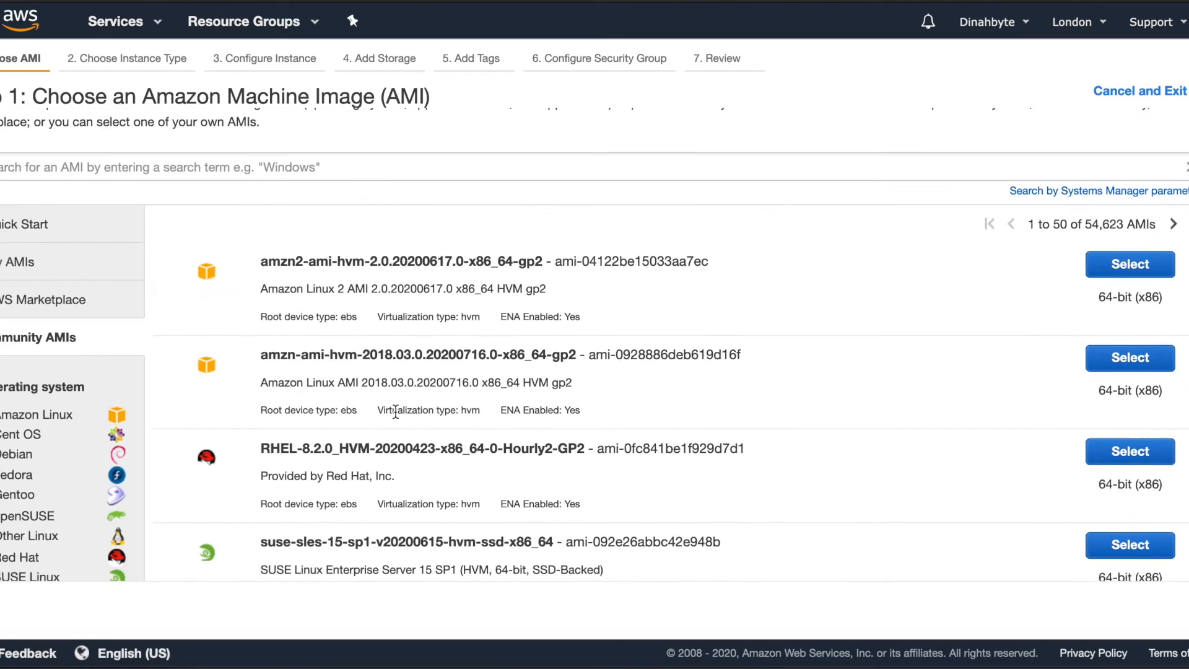
Step: Examine the AWS Marketplace offerings, covering featured software, popular software and the product categories
click(50, 310)
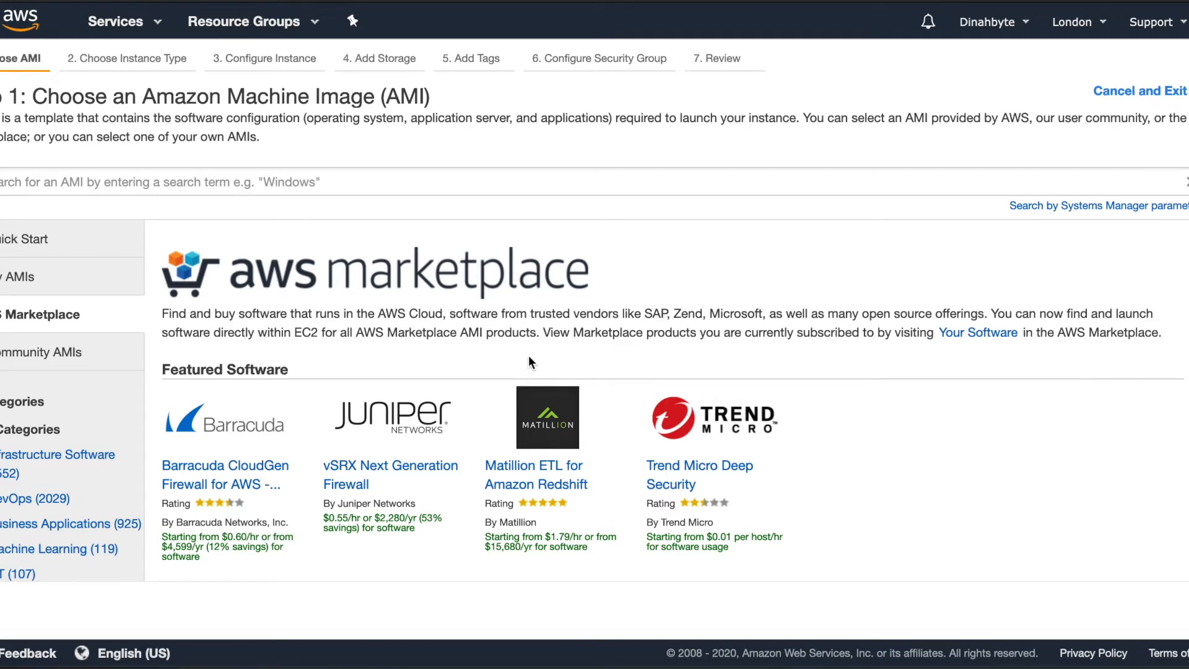
scroll(529, 363, down, 2)
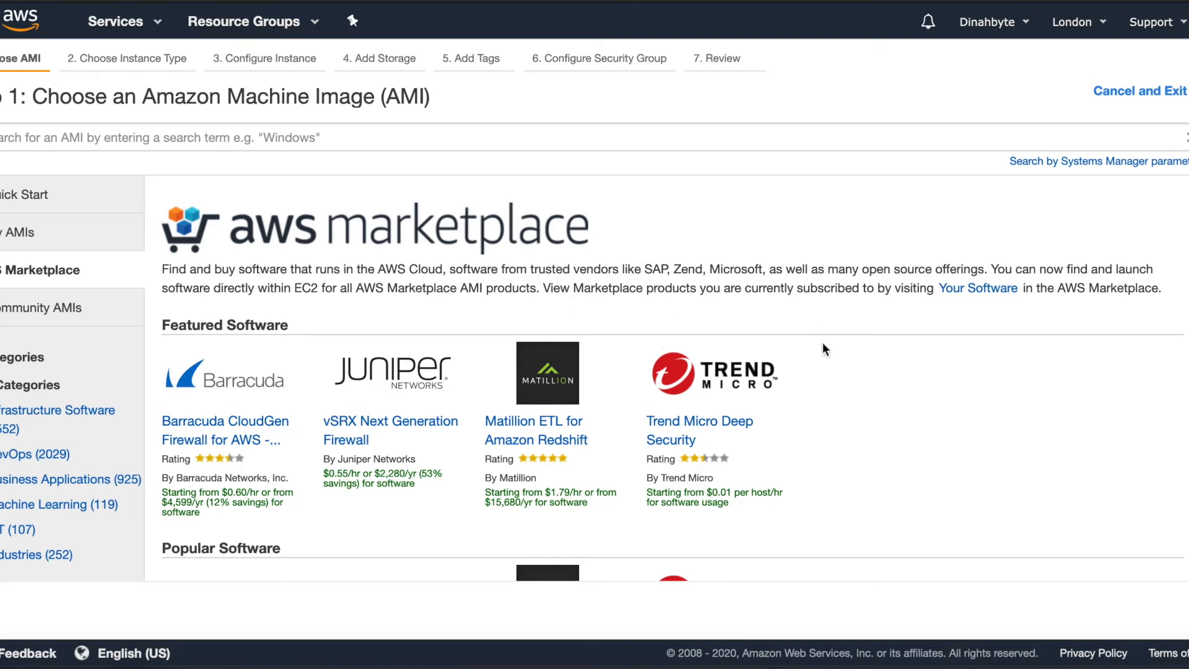
scroll(878, 456, down, 5)
scroll(879, 457, down, 5)
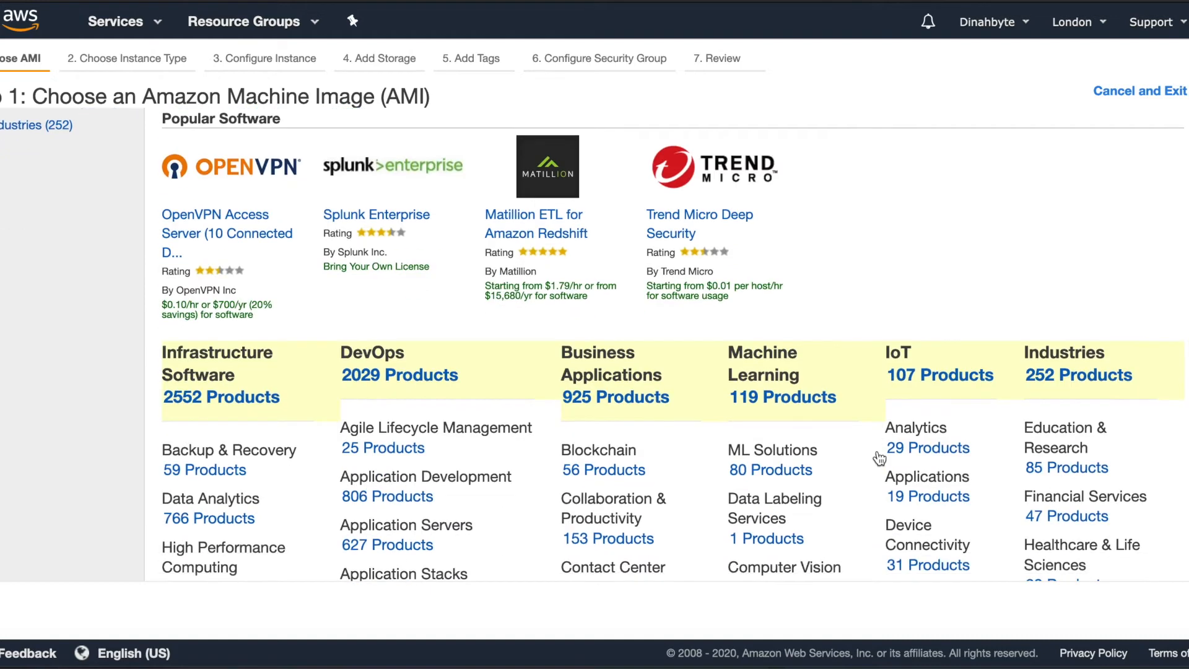
scroll(880, 458, down, 5)
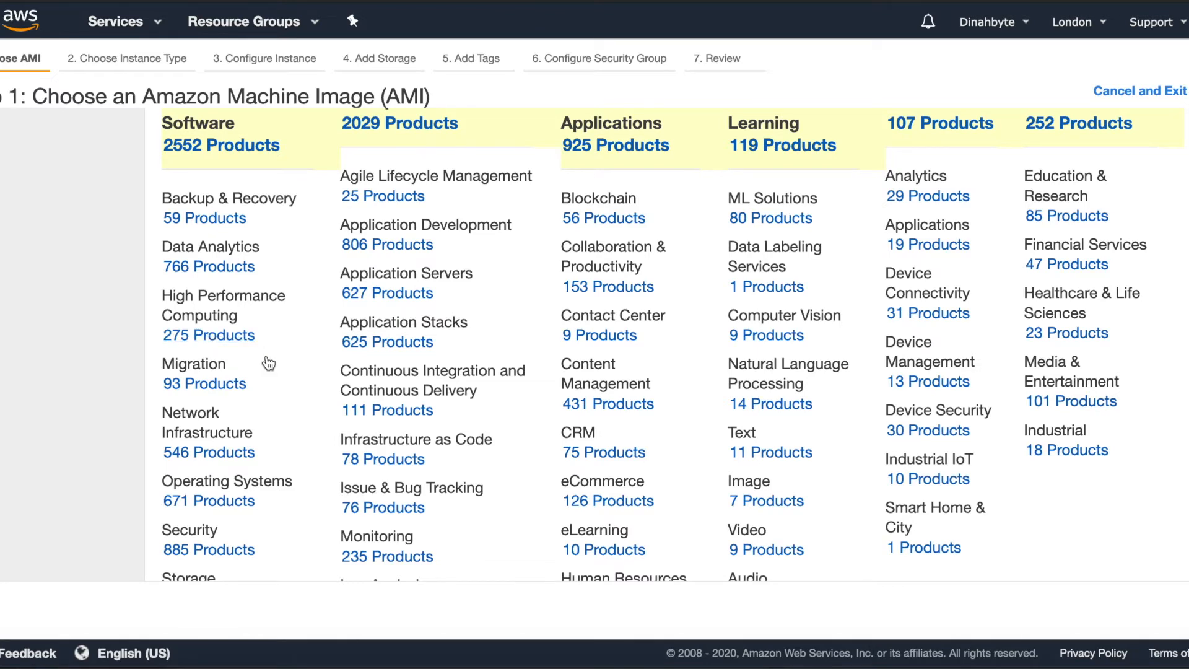
scroll(272, 391, down, 1)
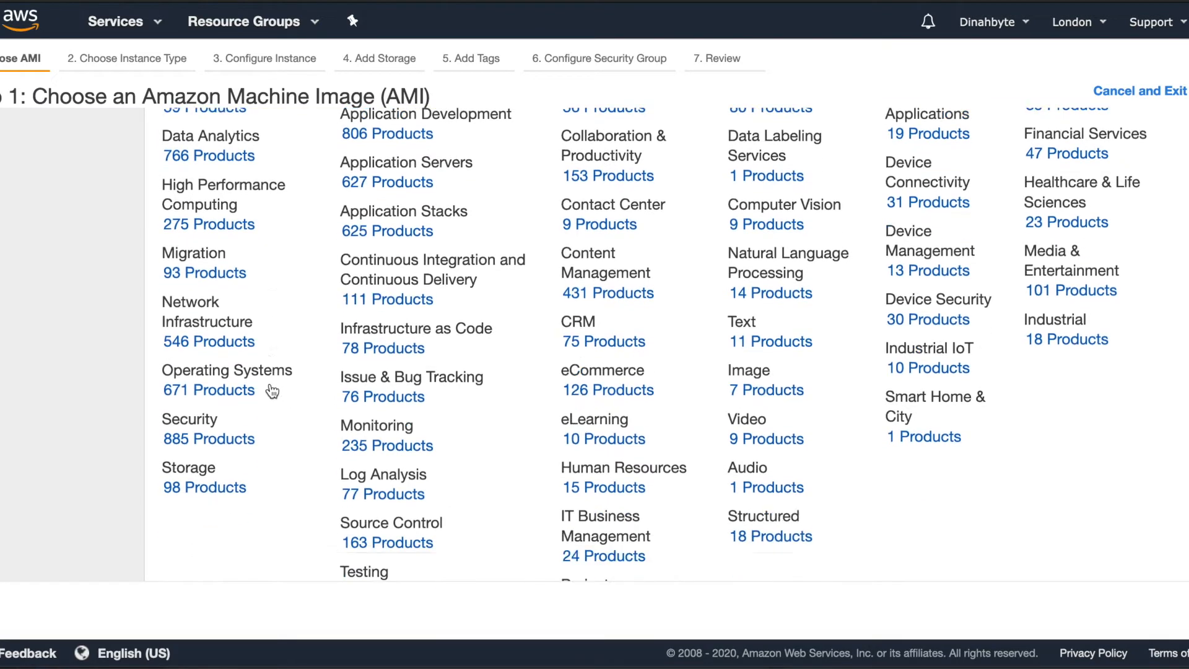
scroll(273, 391, up, 4)
scroll(270, 387, up, 8)
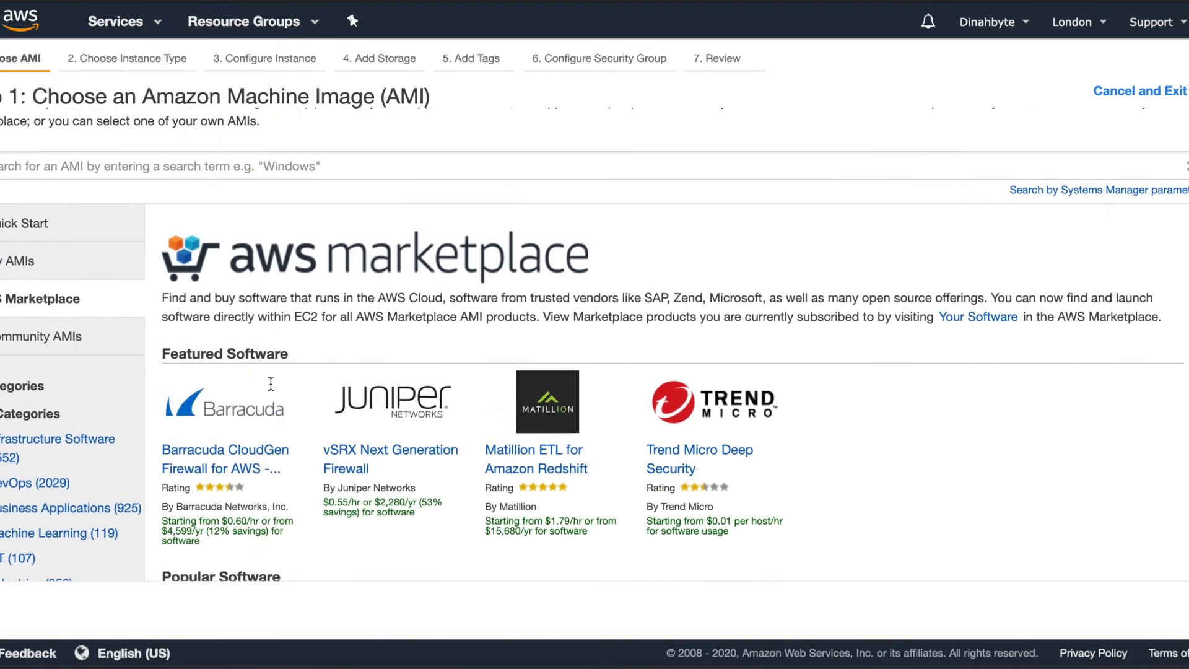
Step: Return to the Quick Start images and choose the Amazon Linux 2 AMI (HVM), SSD Volume Type for the instance
click(19, 245)
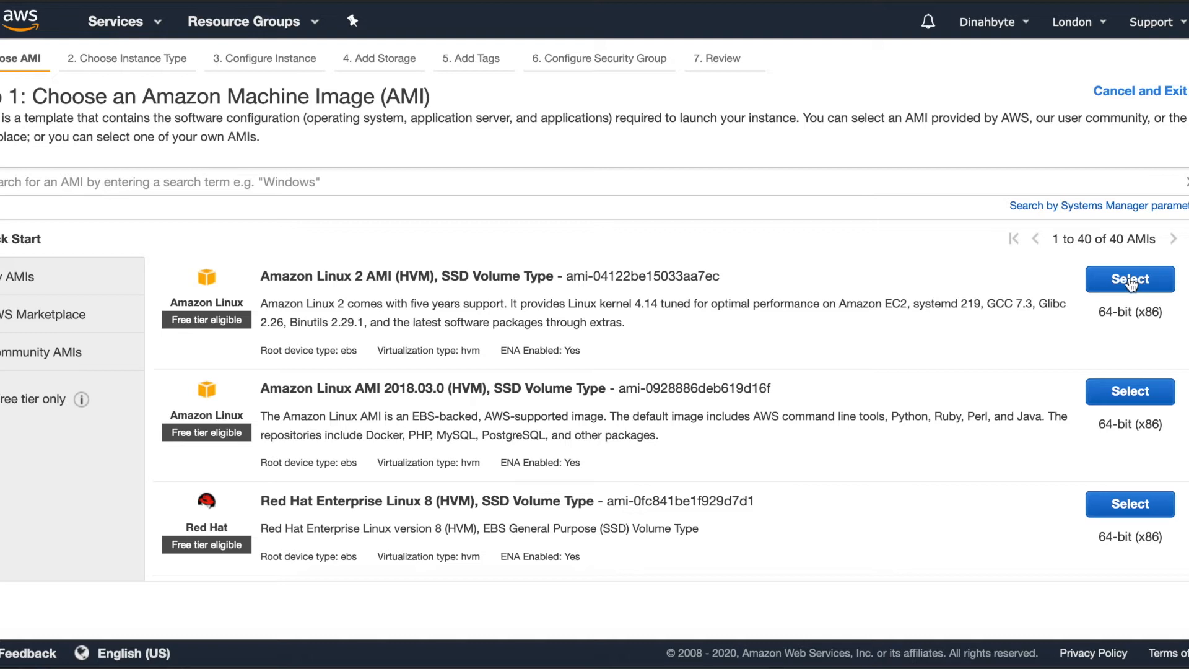
drag(392, 275, 255, 275)
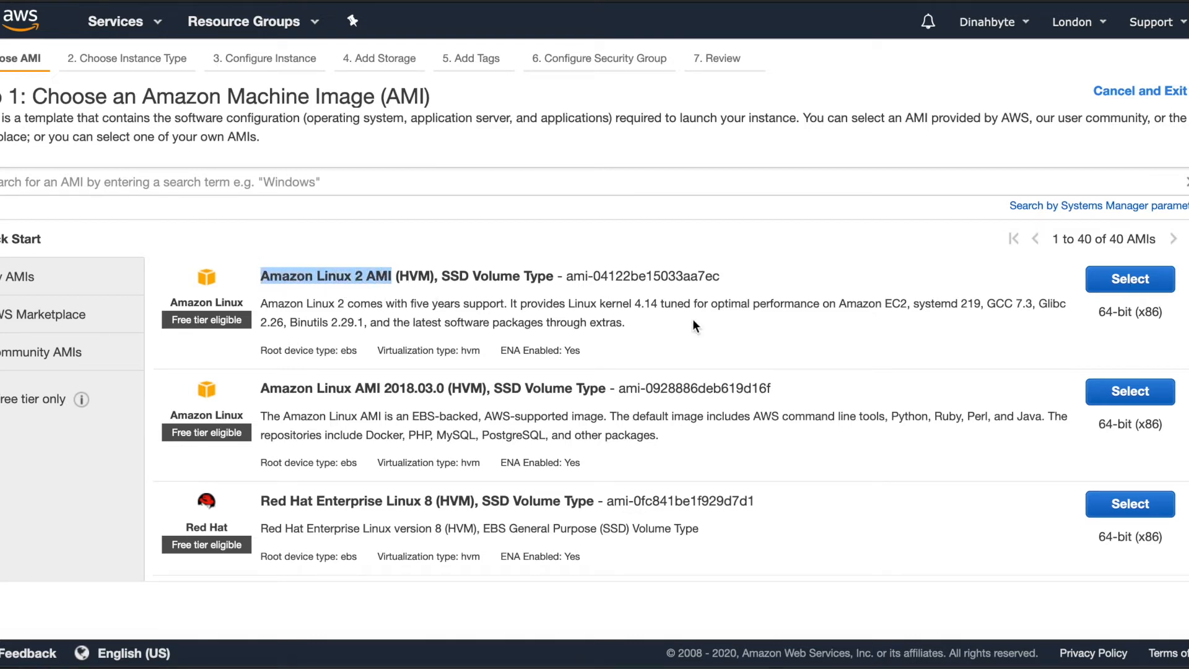
click(1136, 280)
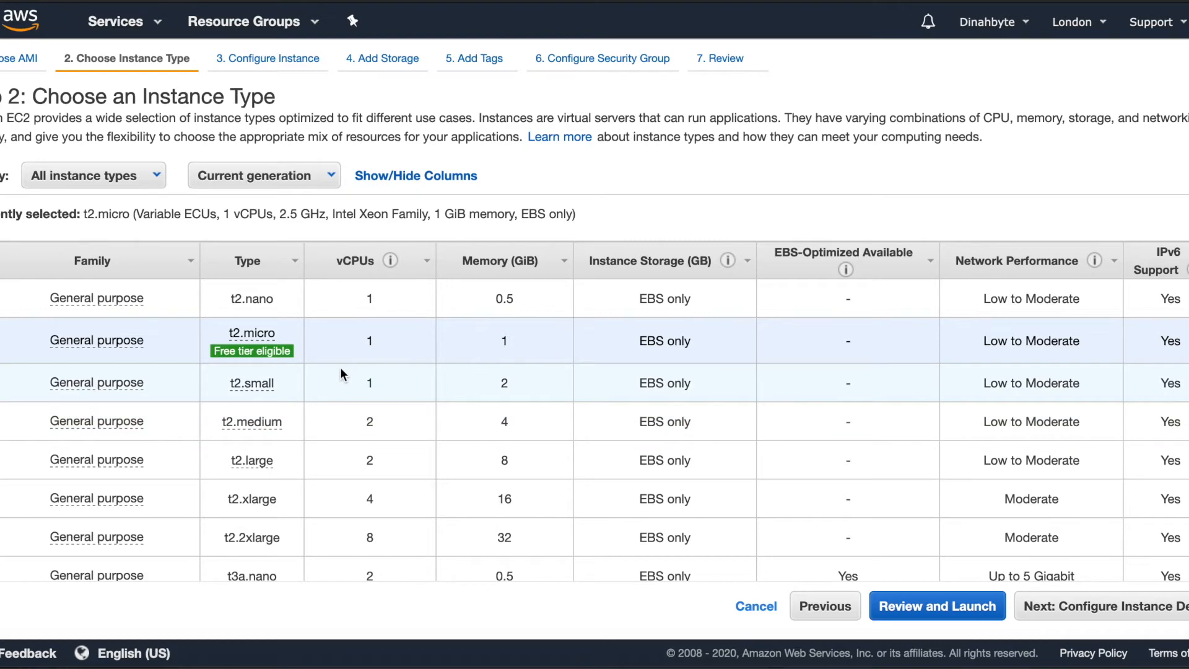
Step: Review the free tier details and specifications of t2.micro, keep it as instance type and continue to the instance details
mouse_move(276, 358)
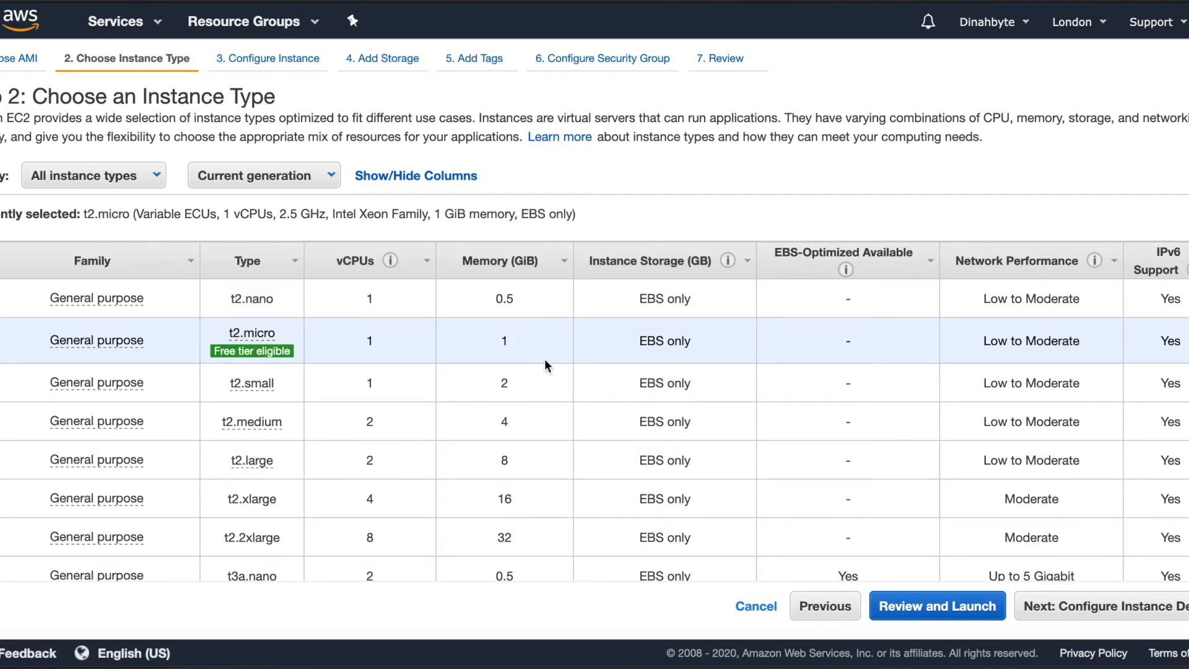
mouse_move(235, 358)
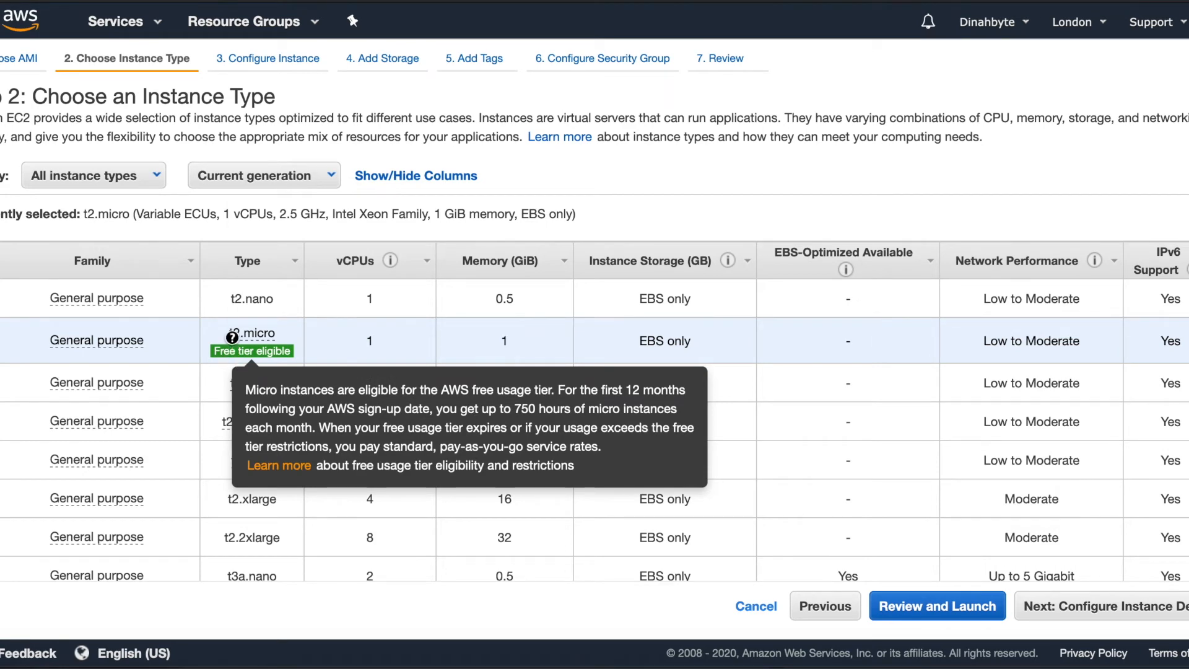
mouse_move(248, 336)
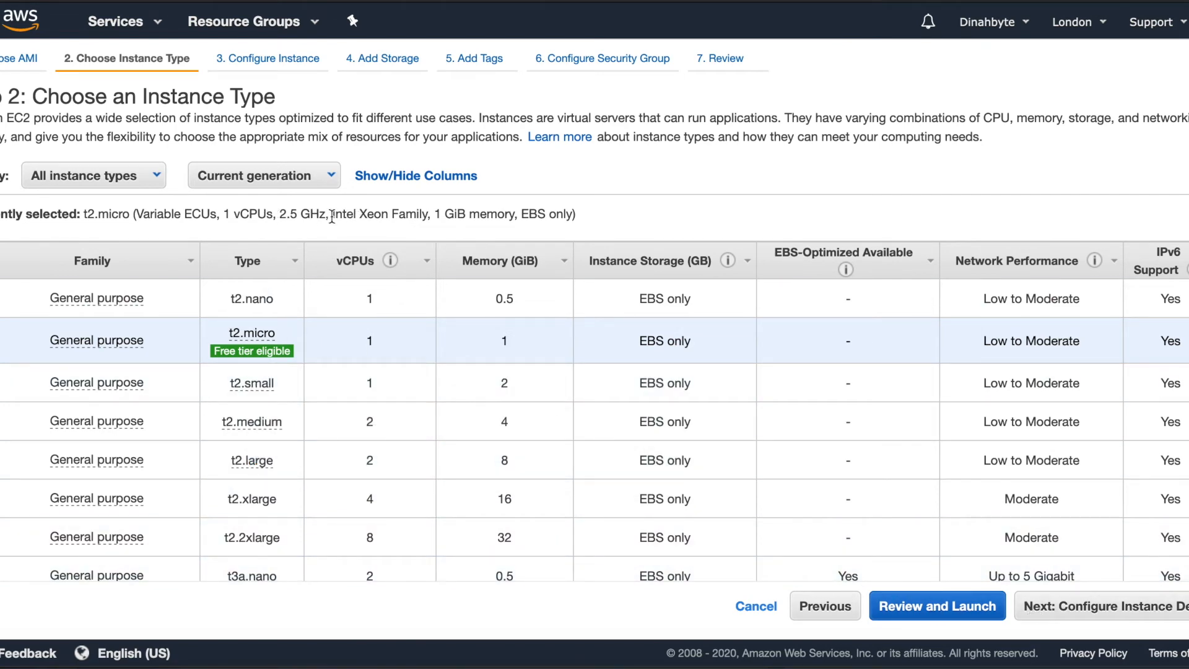
drag(223, 215, 428, 216)
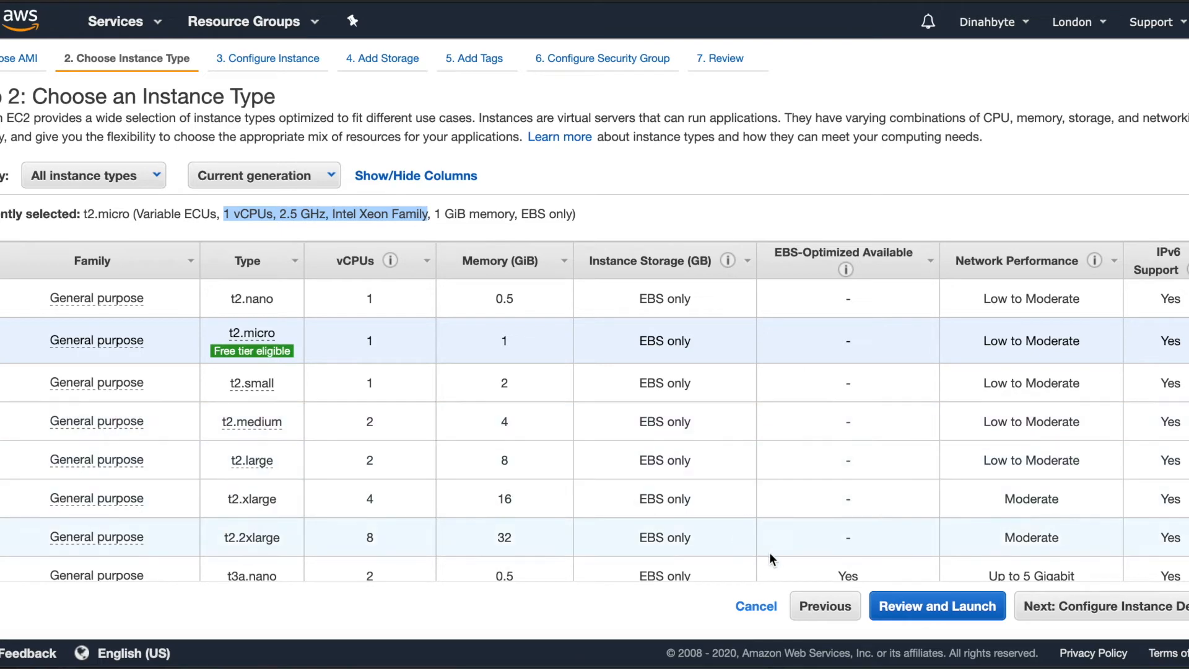
click(1107, 609)
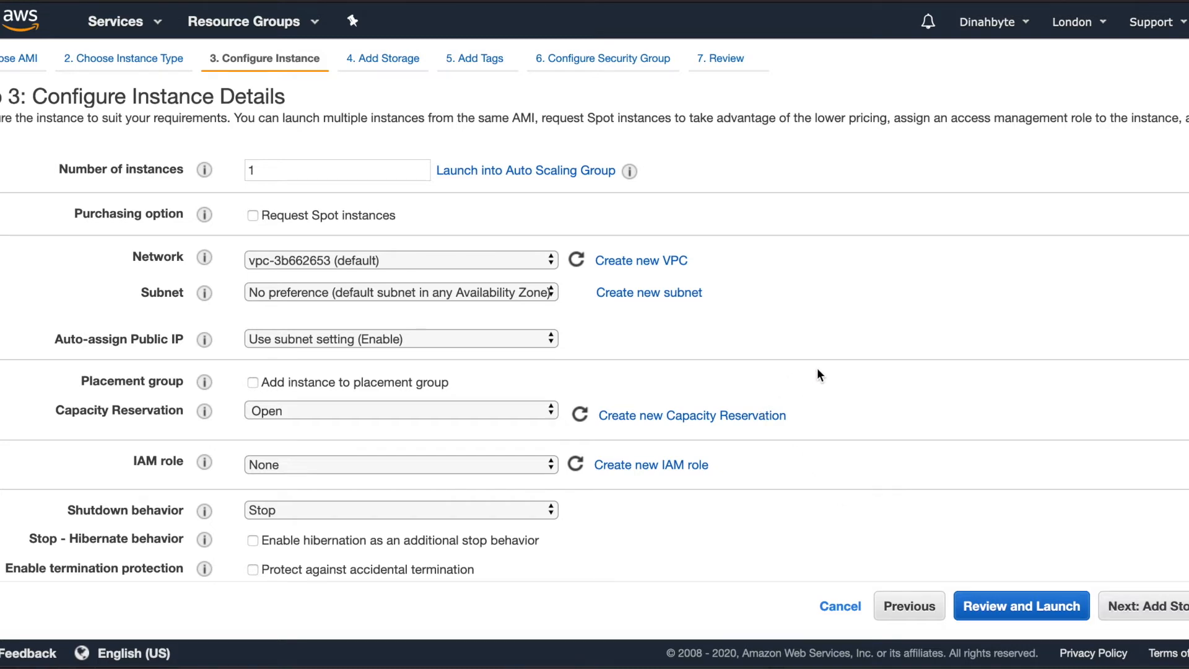
Step: Examine the instance details options, including launching multiple instances from one AMI and the Auto Scaling Group explanation
scroll(818, 371, down, 2)
scroll(817, 370, up, 2)
mouse_move(203, 170)
drag(235, 118, 537, 120)
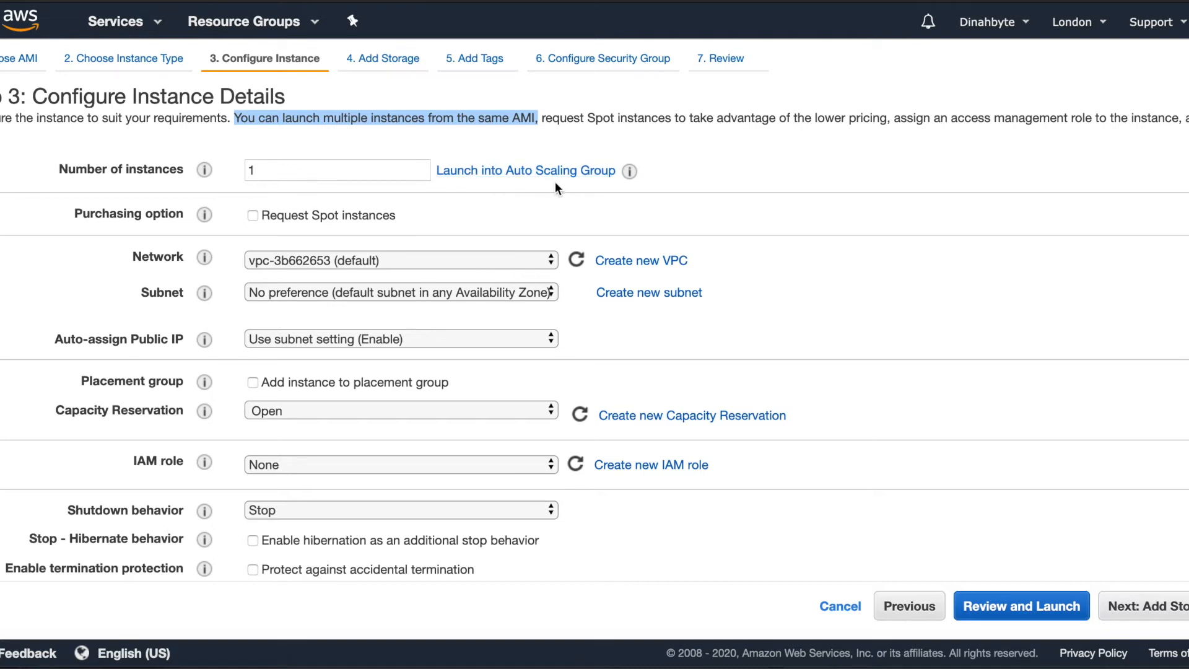
mouse_move(631, 173)
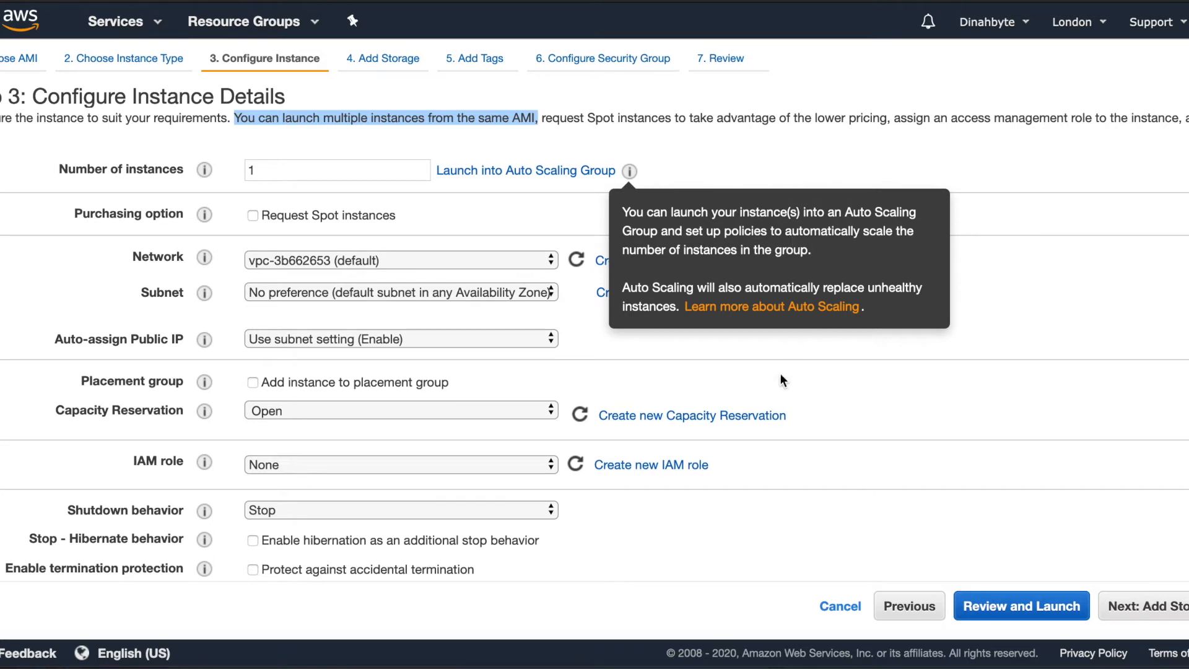
Step: Continue to the storage settings, review the root volume's options with the defaults kept, and proceed to the tags
click(1149, 607)
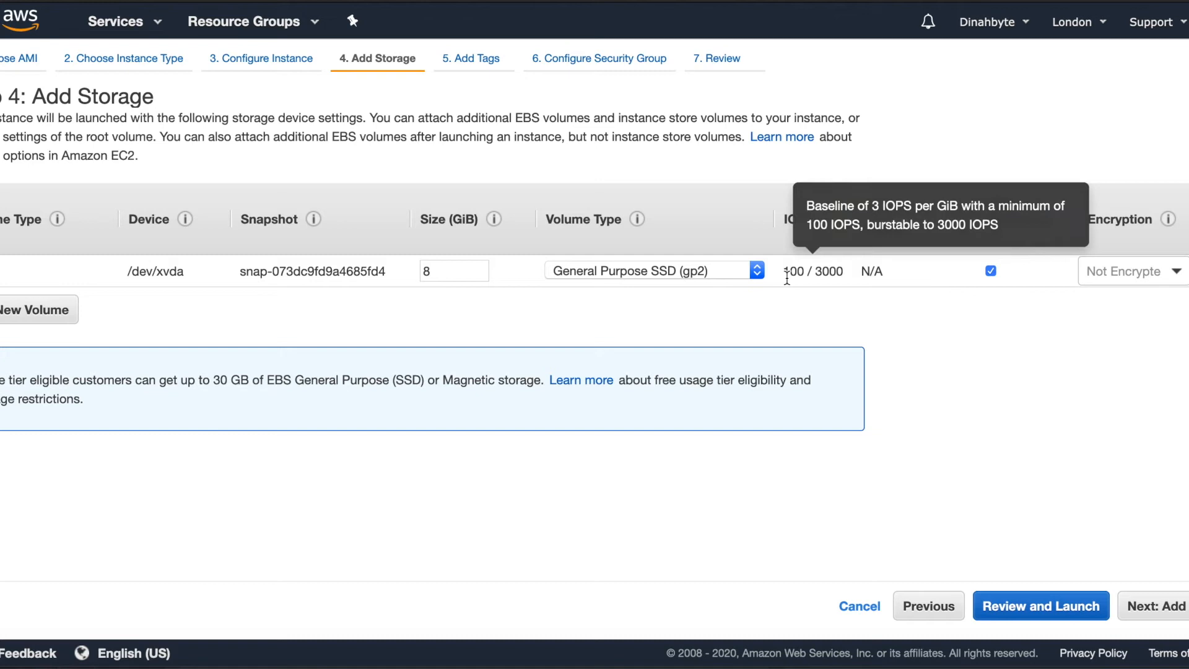
mouse_move(493, 220)
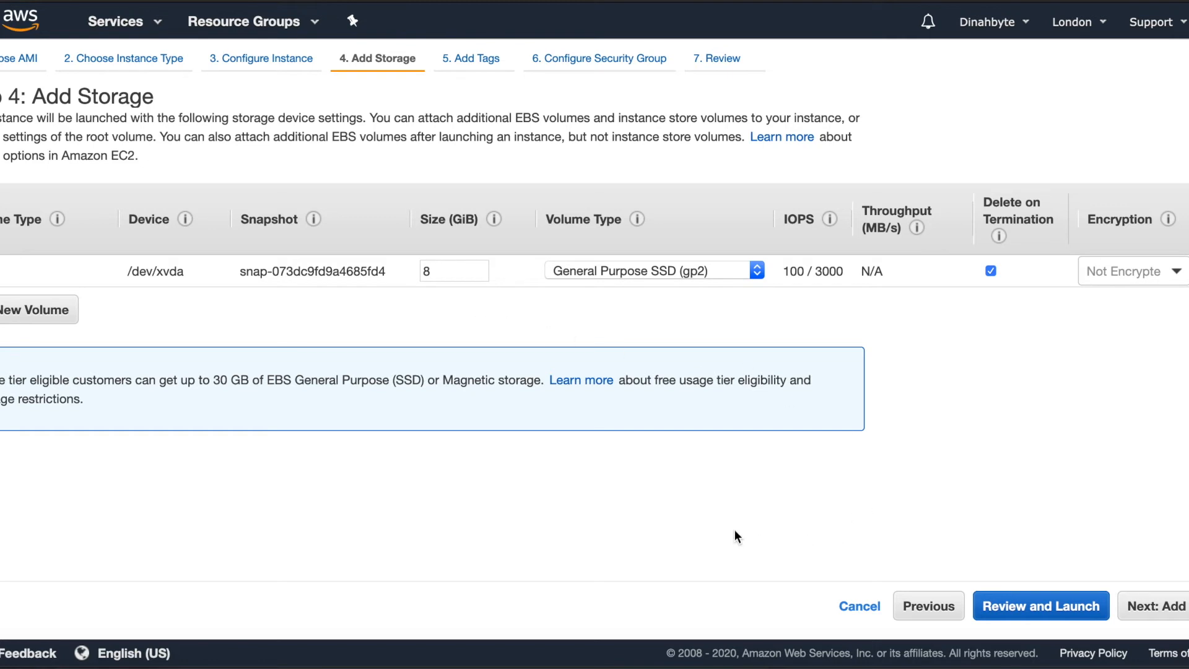
click(1156, 612)
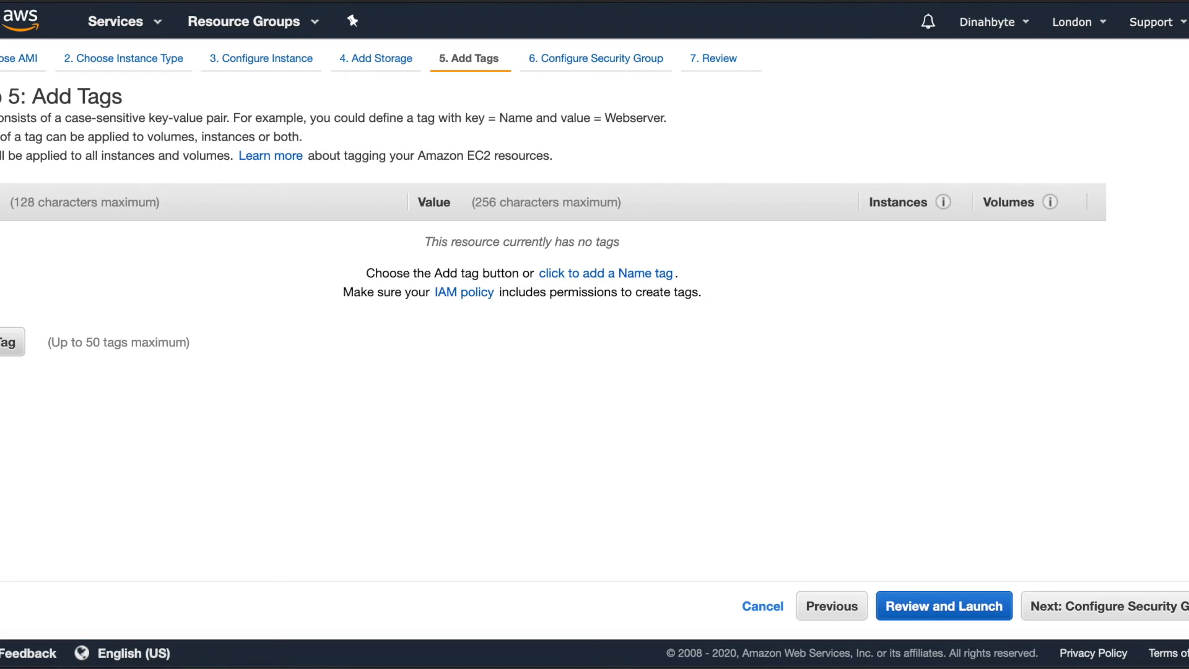
Step: Add a tag with key Name and value "my first demo instance", and continue to the security group configuration
click(6, 342)
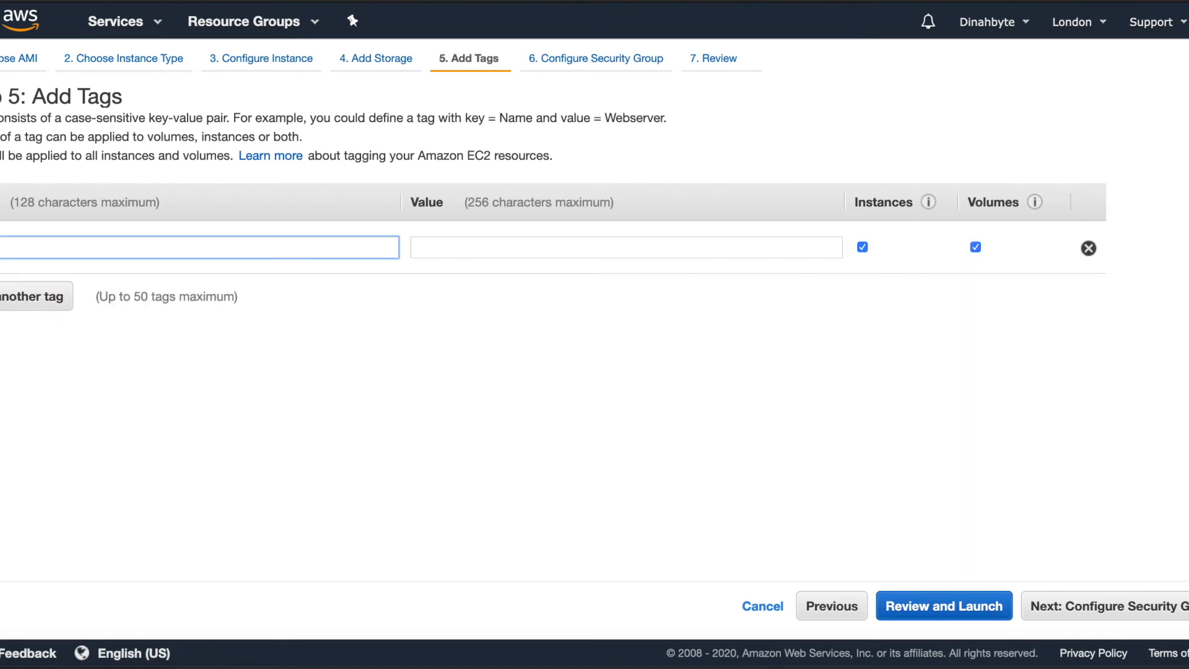
text(n)
key(BackSpace)
text(N)
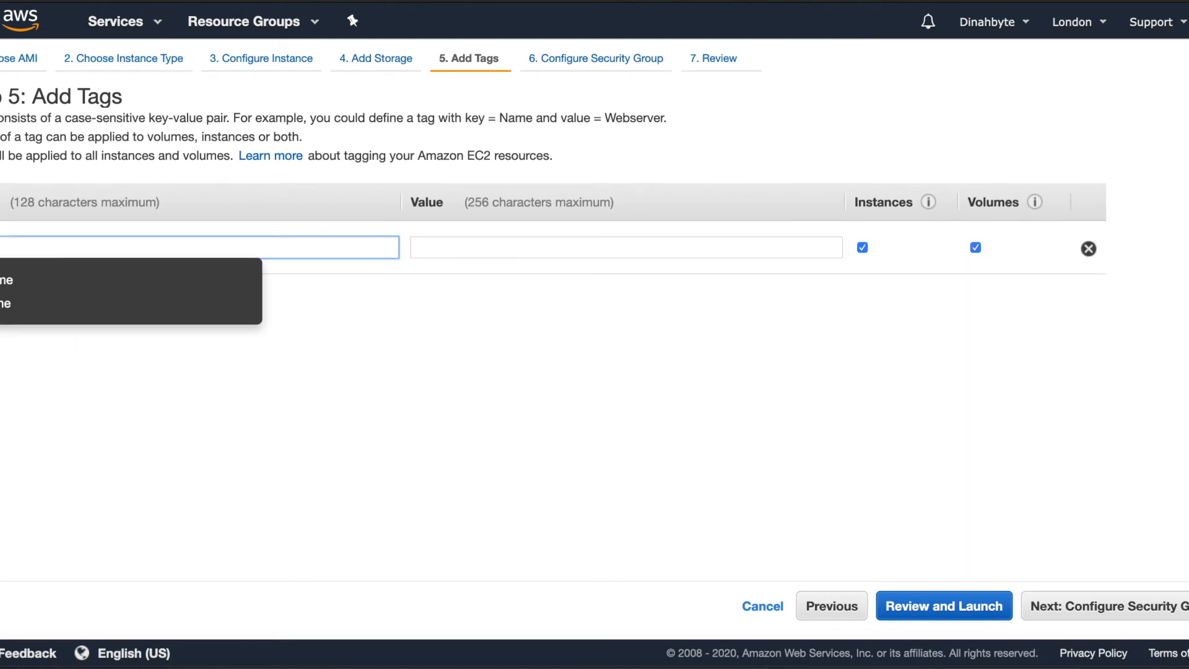
key(Tab)
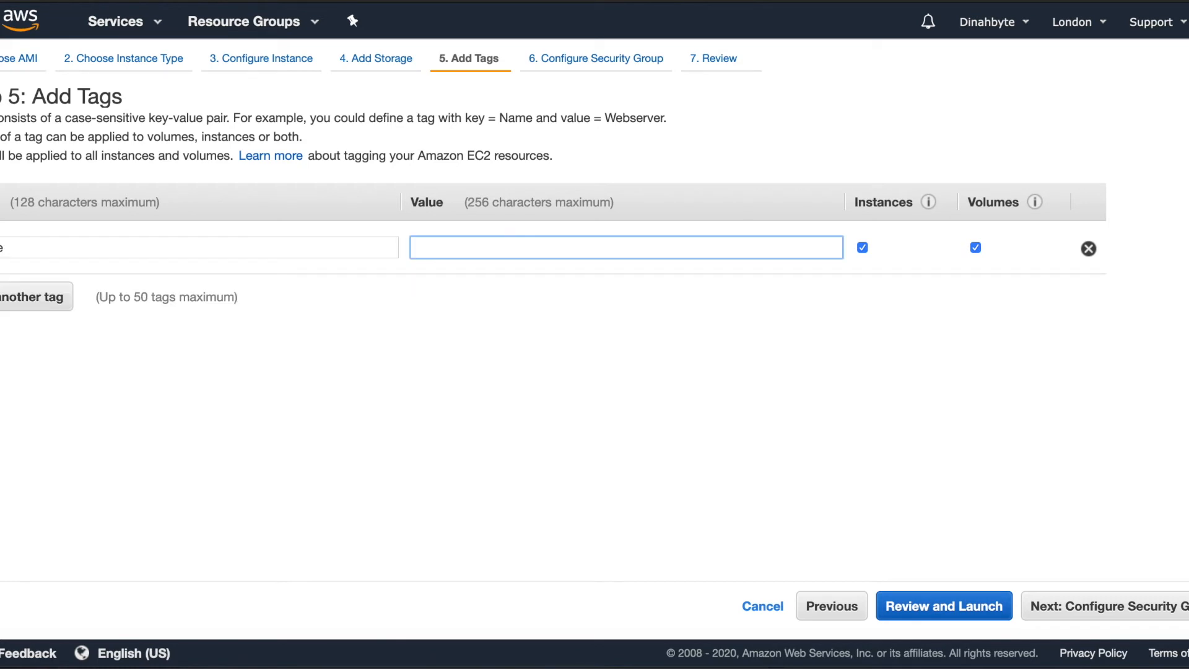
text(first dem)
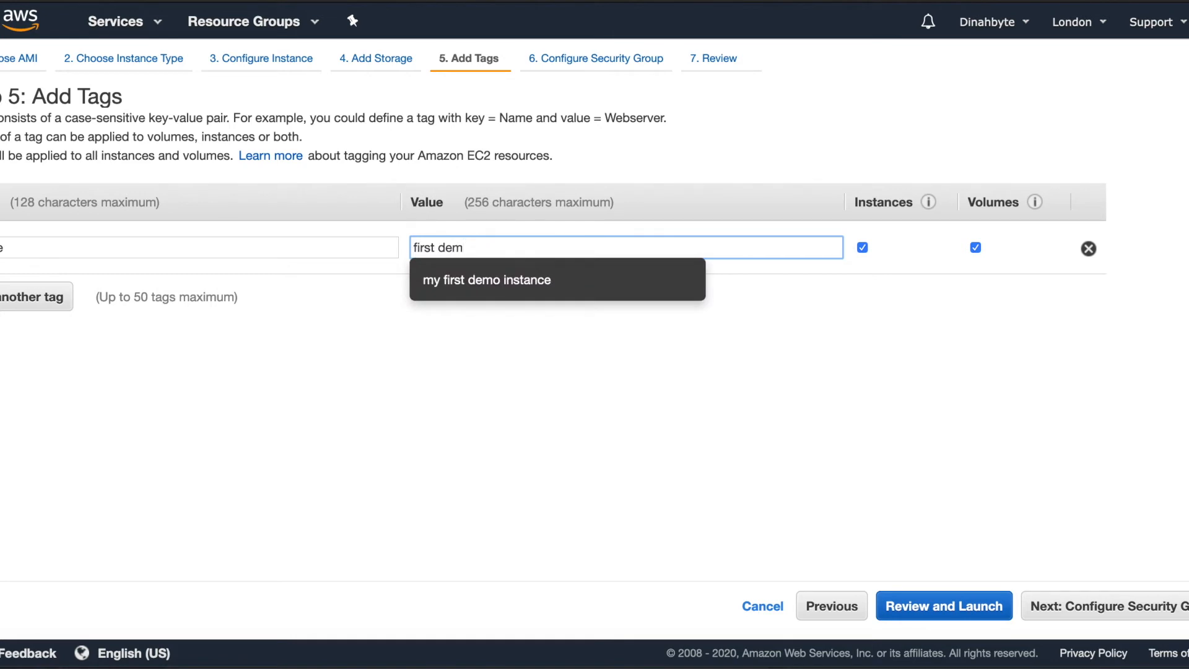
click(474, 286)
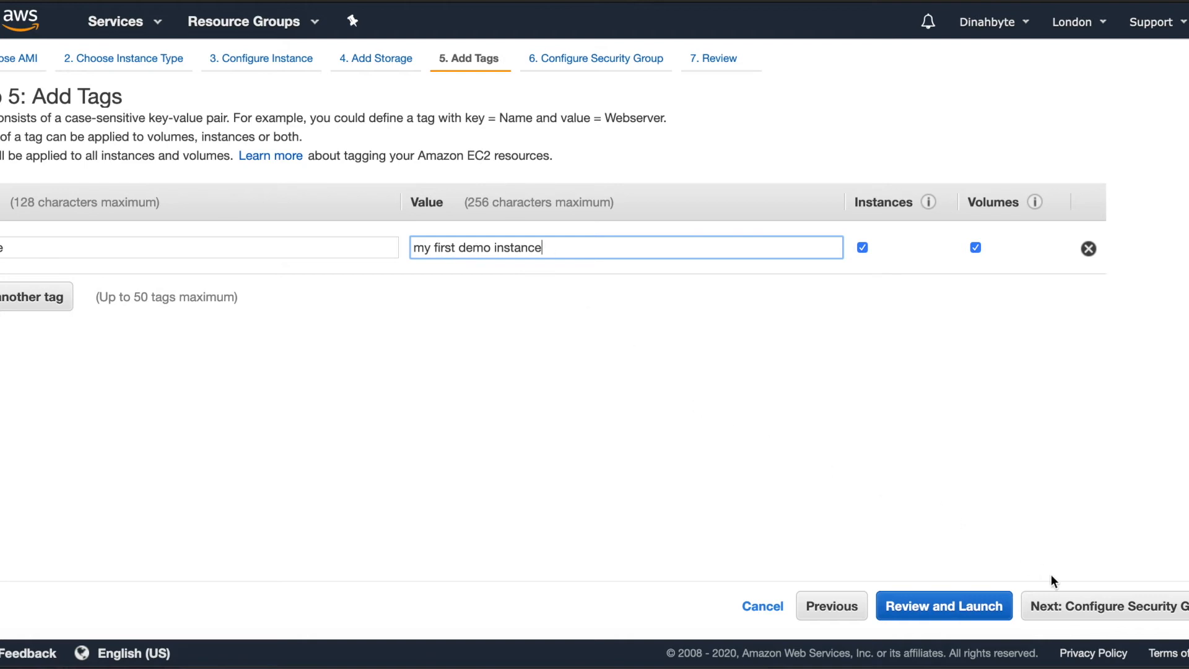
click(1090, 605)
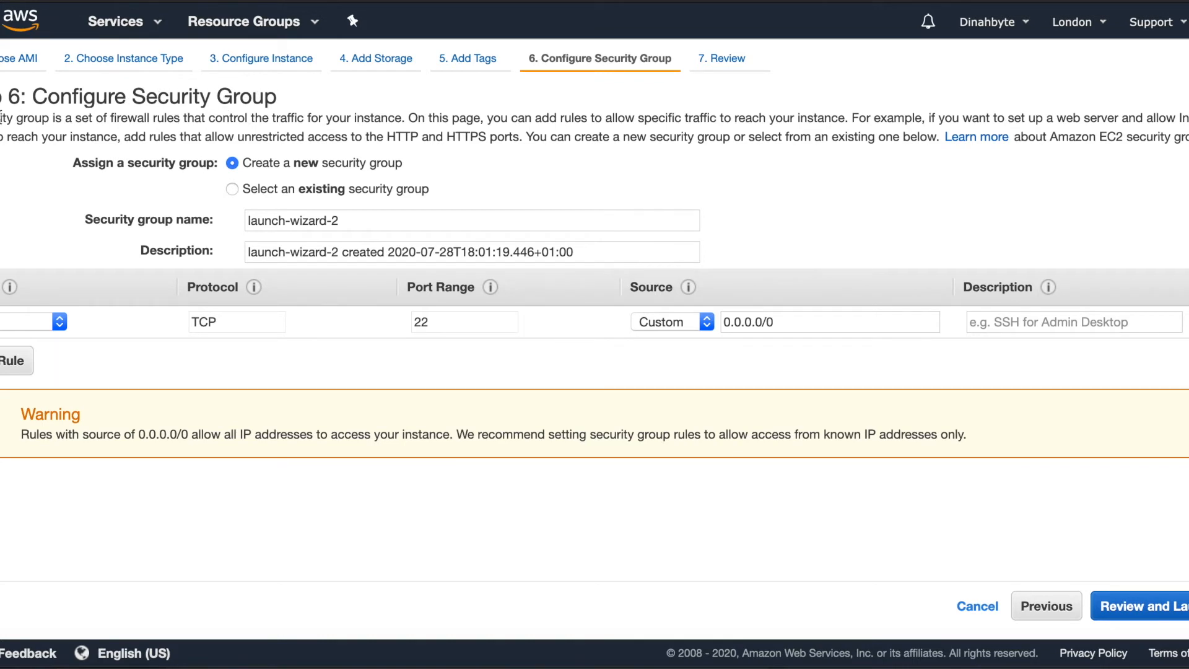
Step: Keep the default new security group and review the AMI, instance type and security group in the launch summary
drag(110, 119, 401, 119)
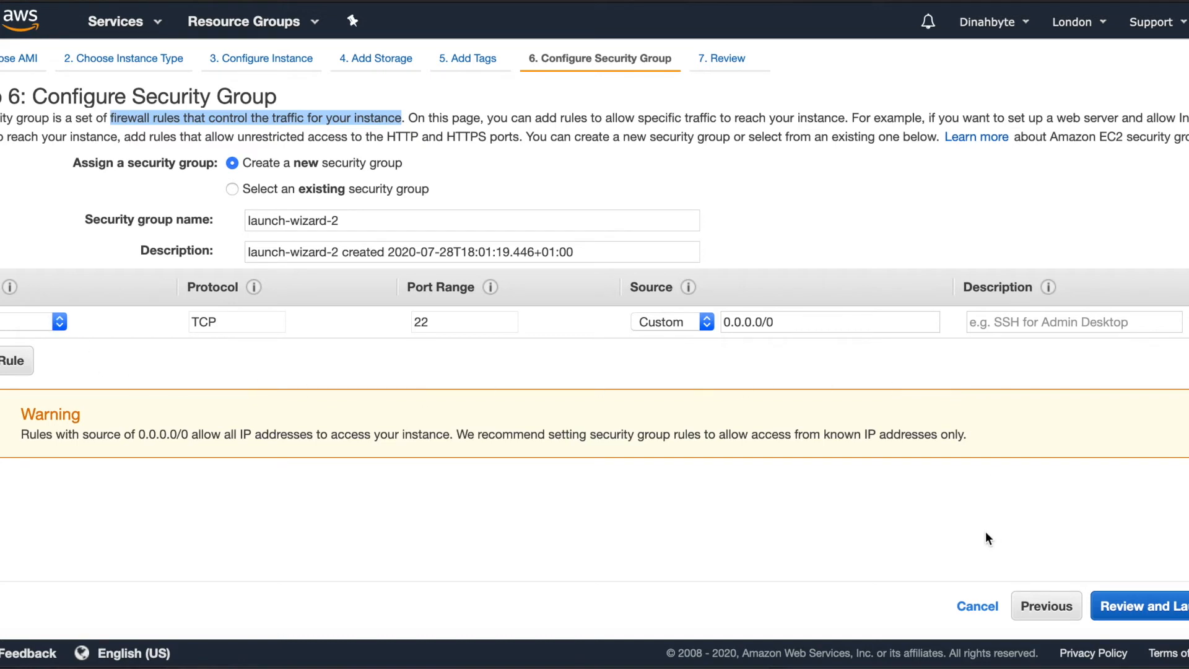
click(1167, 612)
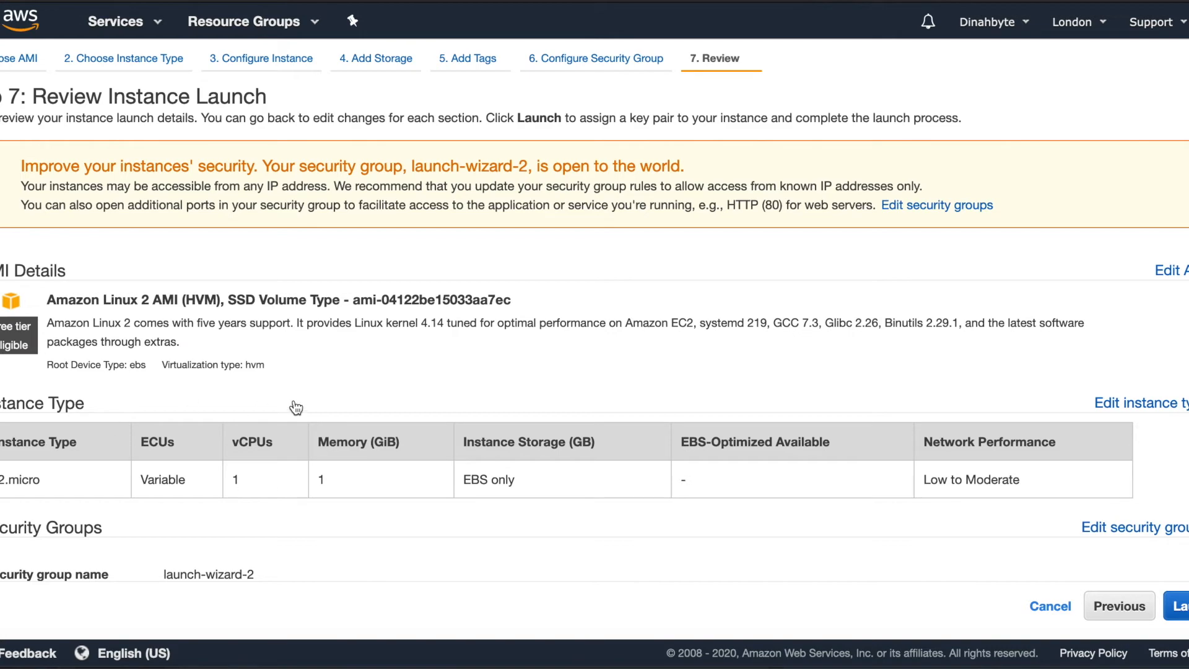
scroll(303, 374, down, 3)
scroll(303, 373, down, 3)
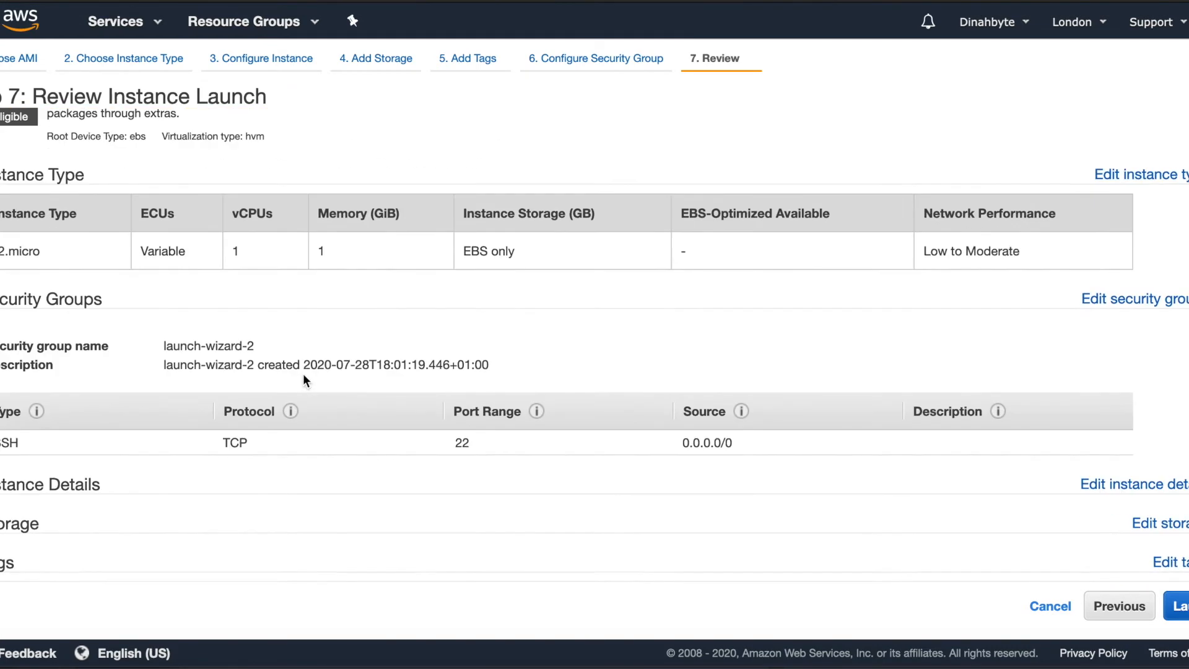
scroll(302, 374, up, 3)
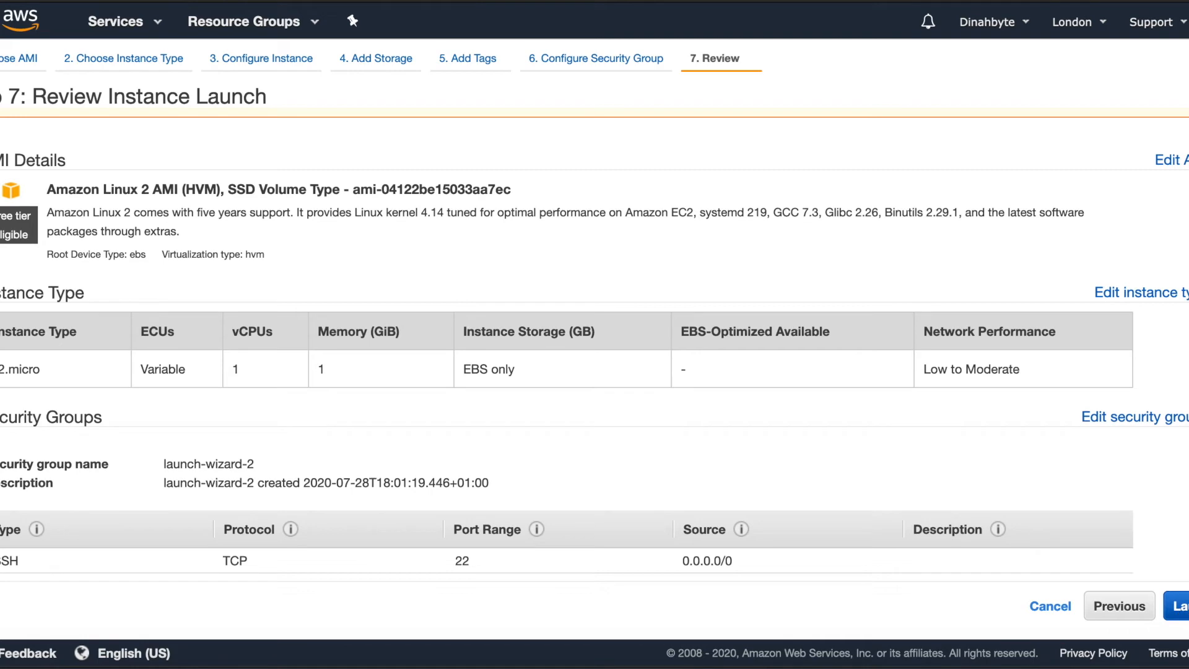
Step: Launch the instance with a new key pair named with the owner's first name, saving its private key file
click(1180, 606)
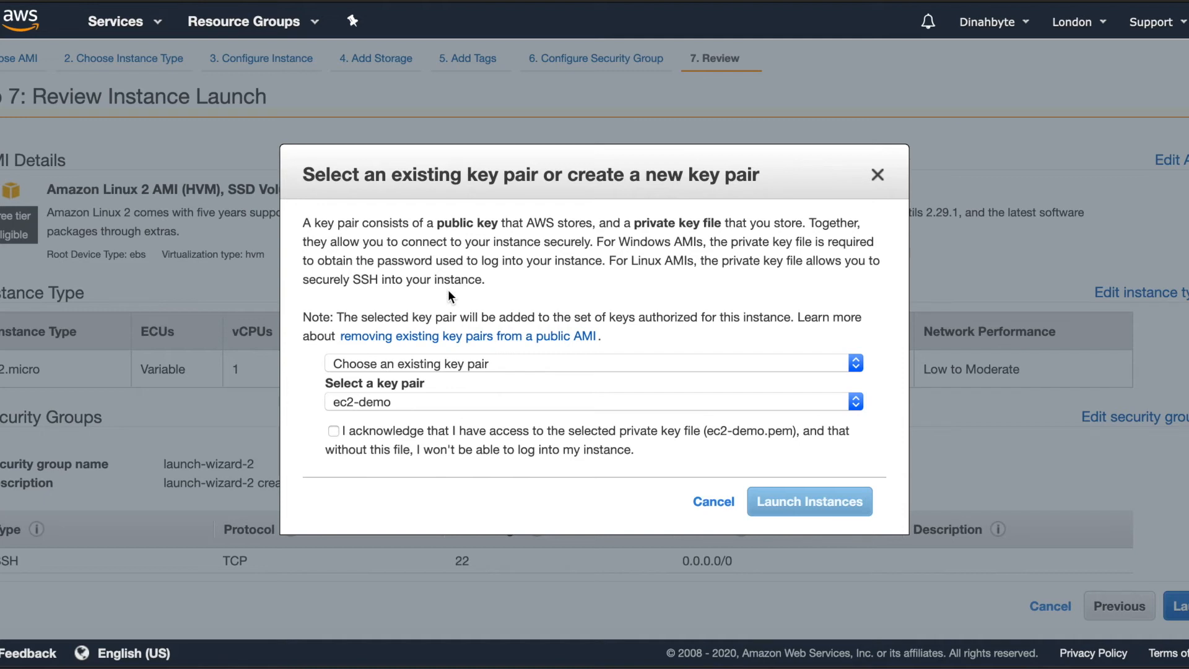
click(496, 363)
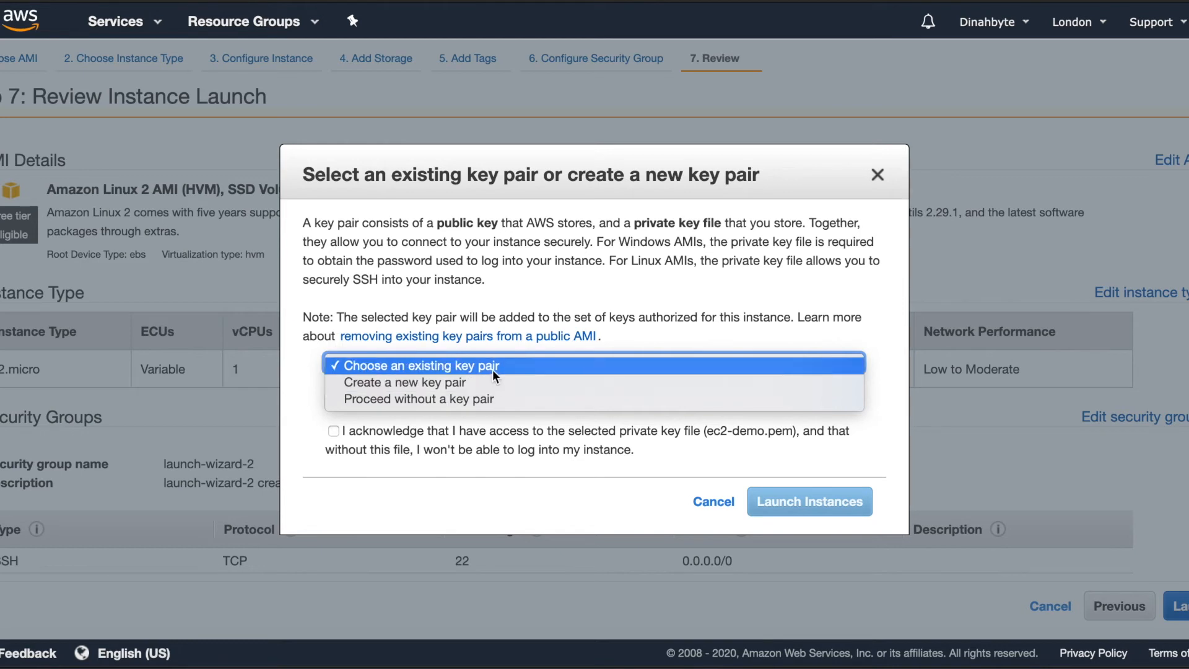
click(493, 370)
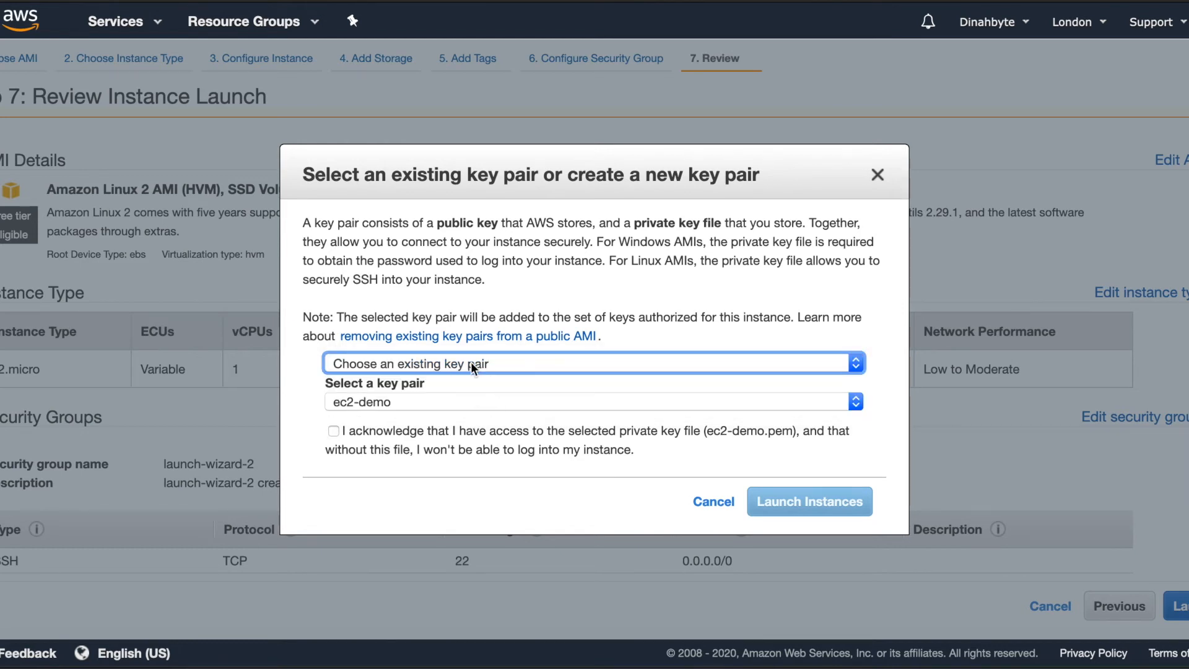
click(471, 362)
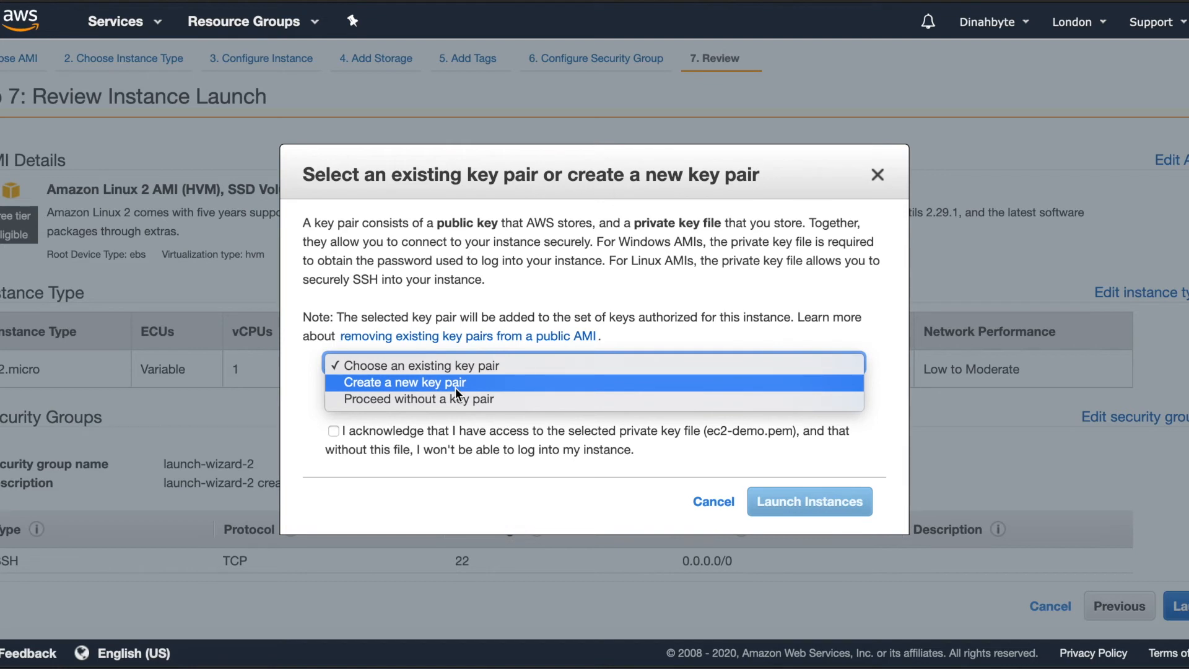
click(455, 384)
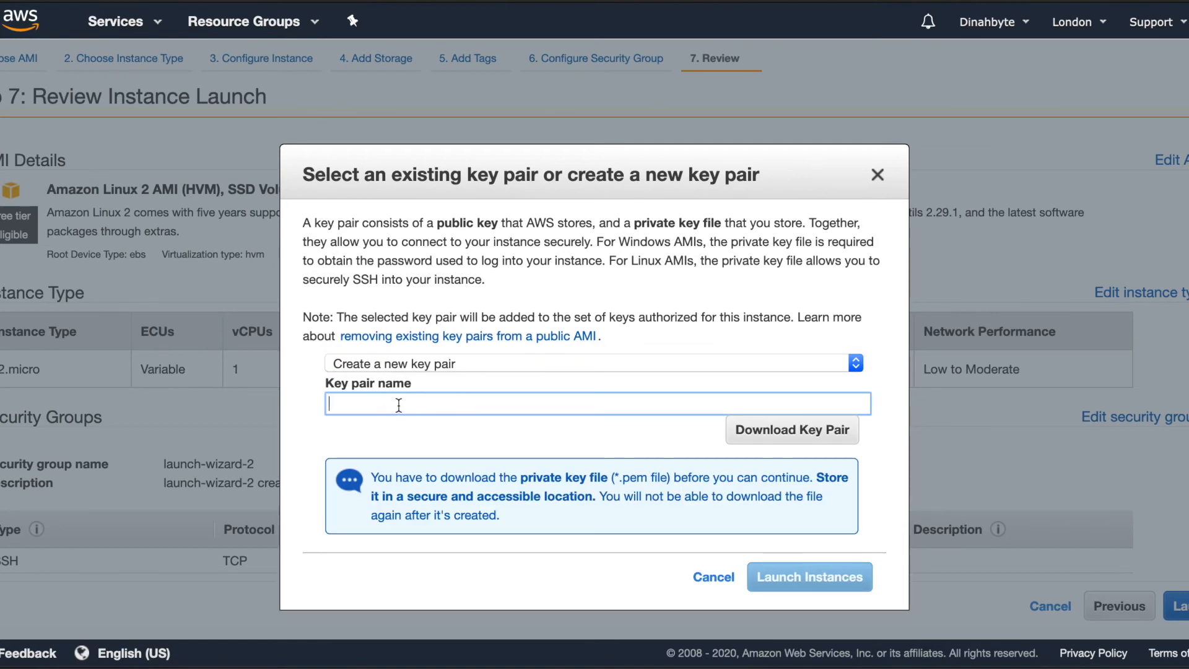
text(shariff)
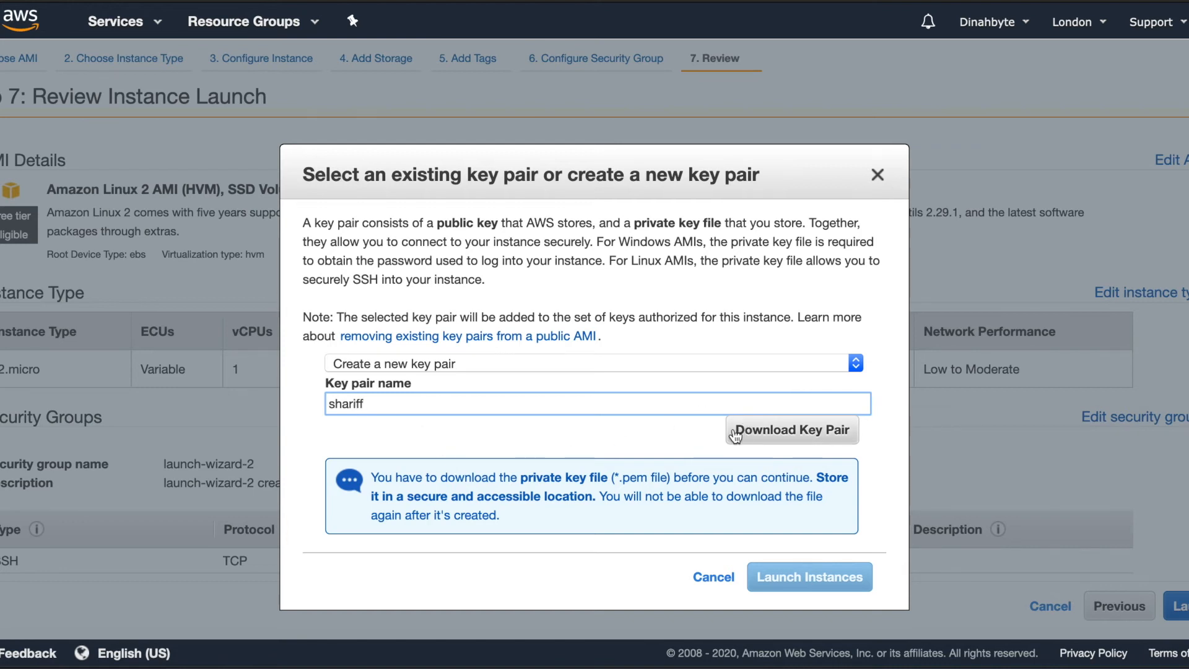
click(786, 437)
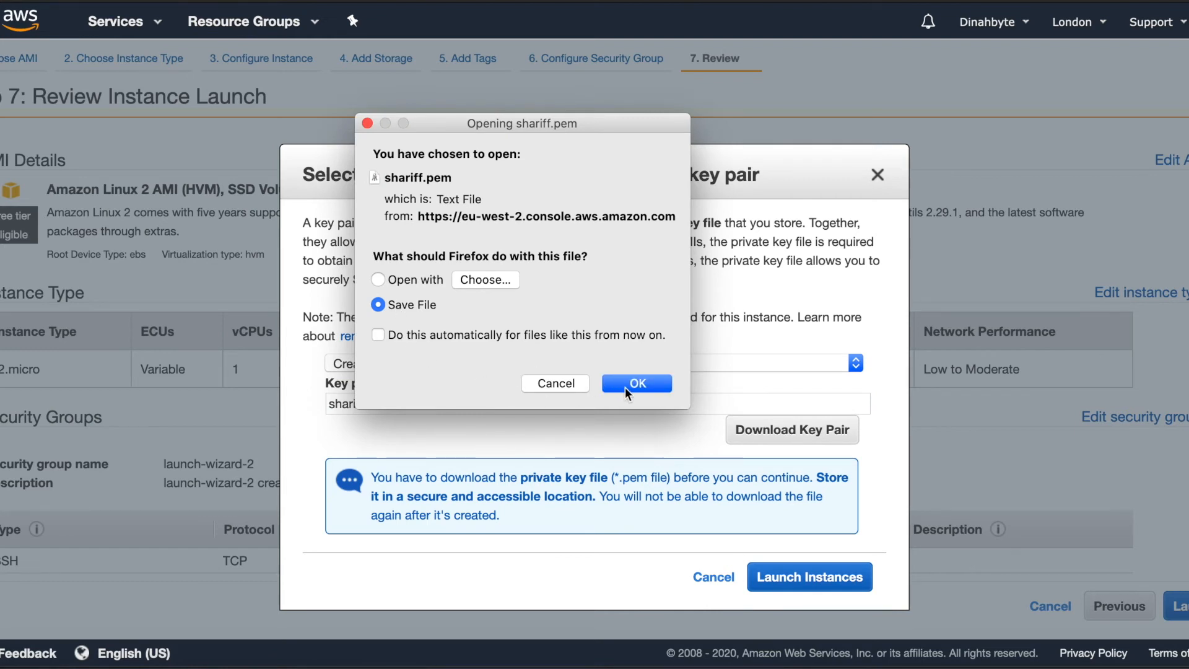
click(626, 384)
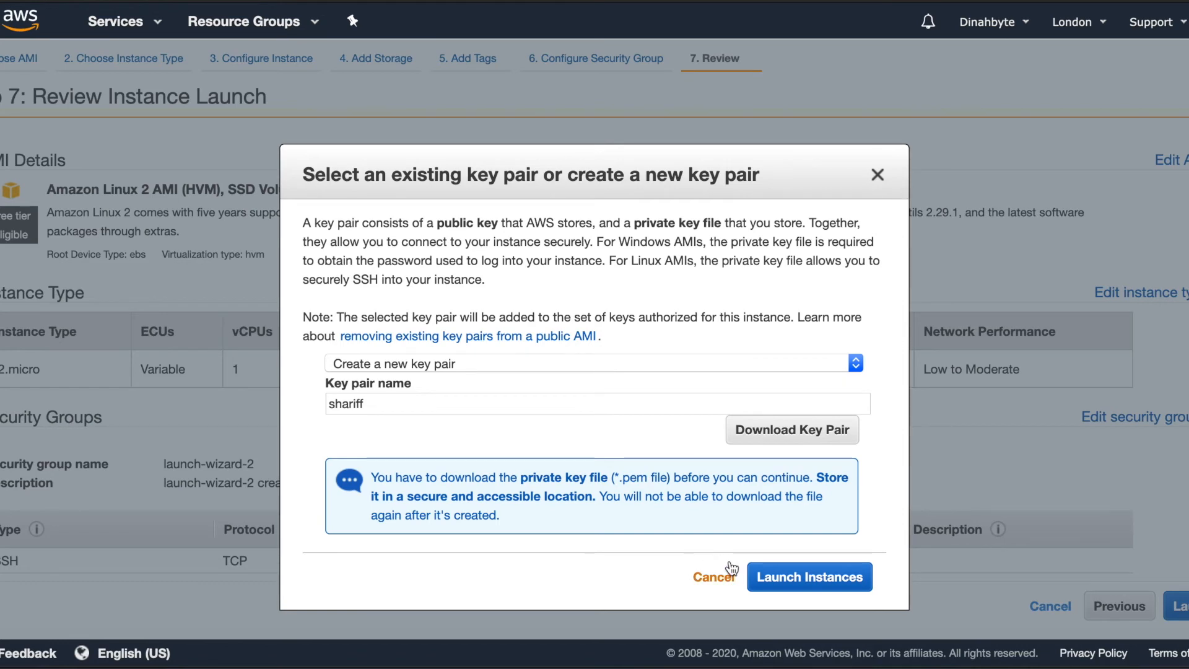
click(805, 579)
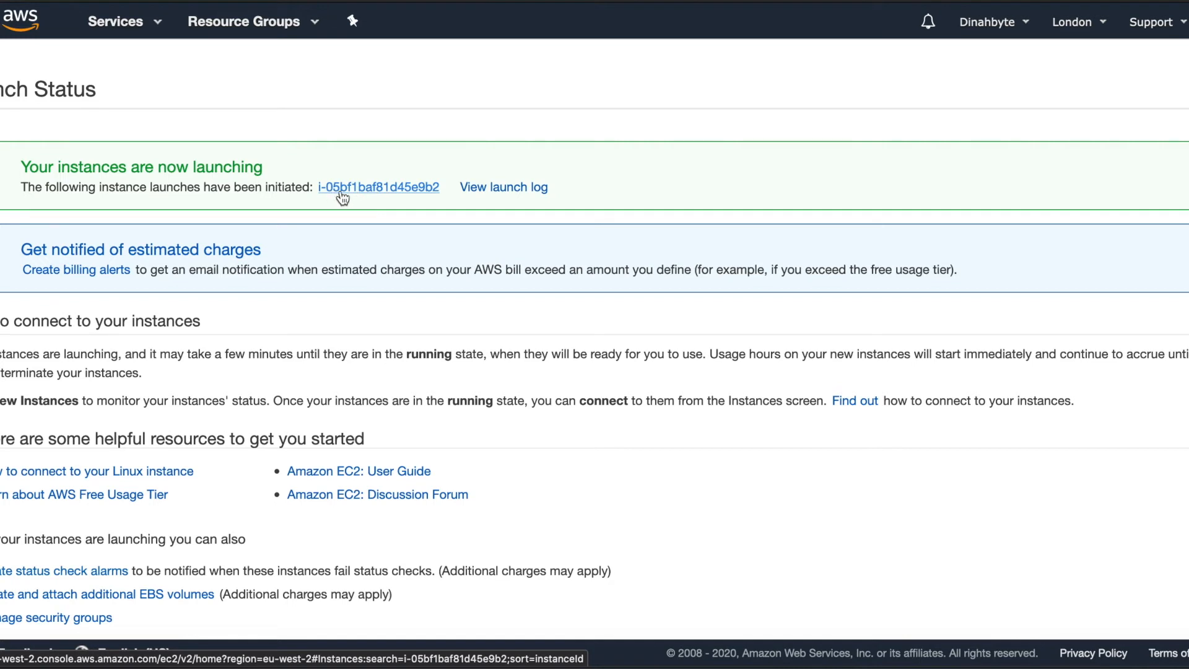
Step: Show the launched instance in the instance list with a wider Name column and review its standalone SSH client connection instructions
click(376, 188)
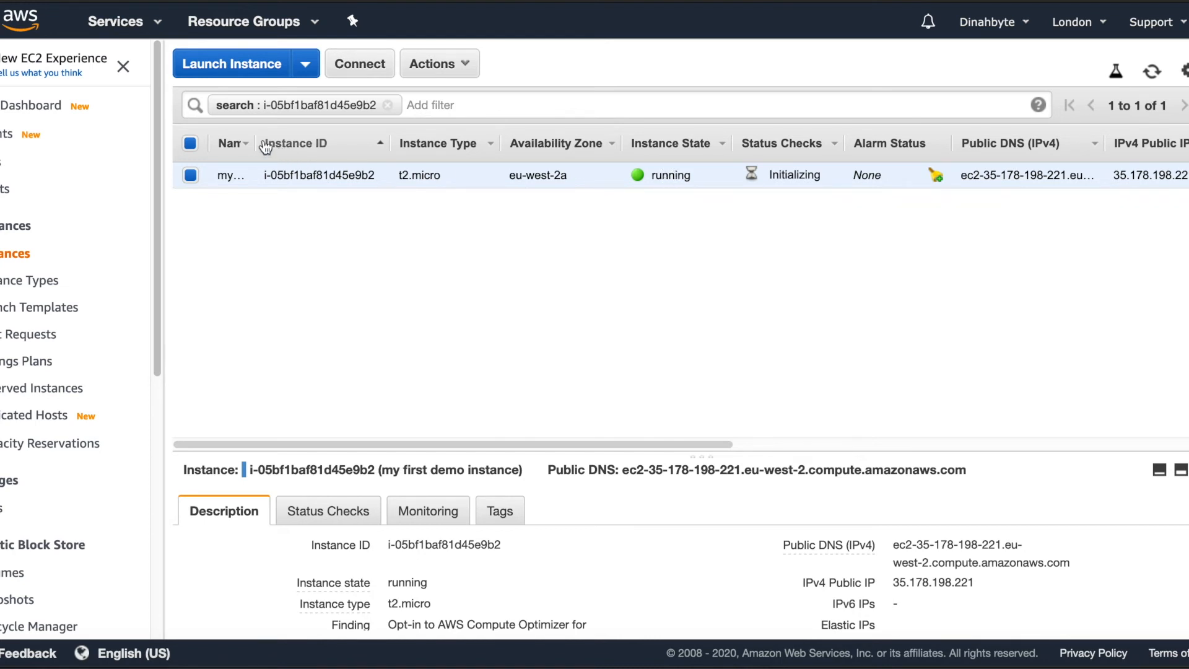
drag(256, 146, 304, 144)
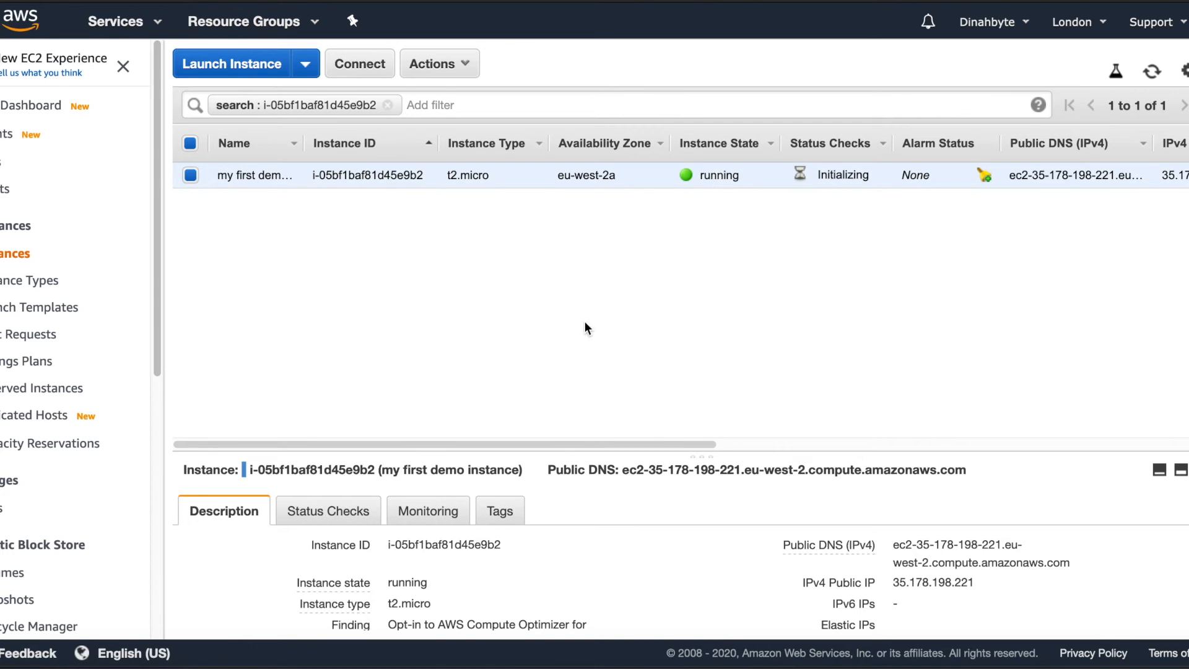
click(357, 73)
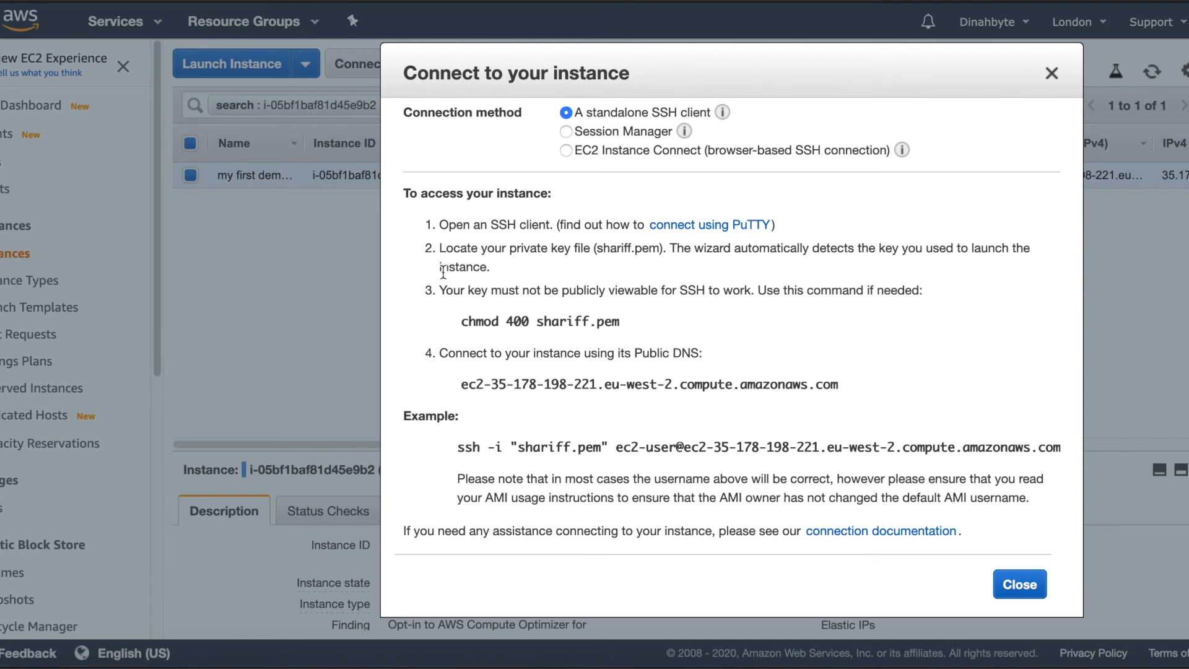
drag(620, 322, 462, 322)
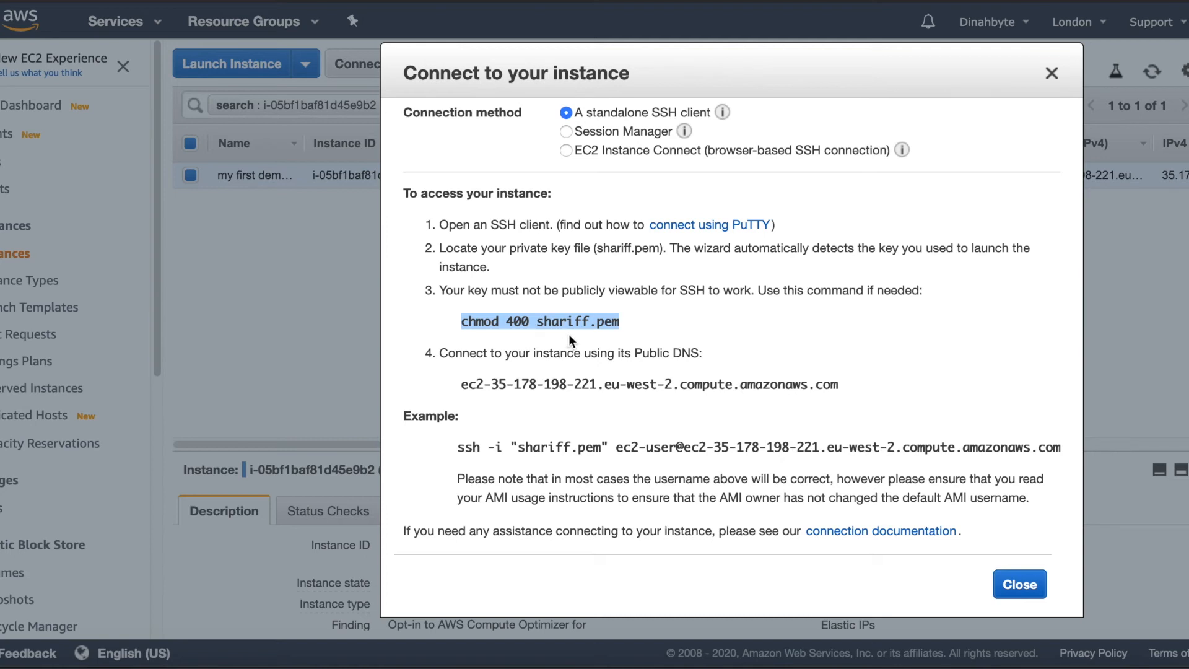
drag(464, 385, 842, 386)
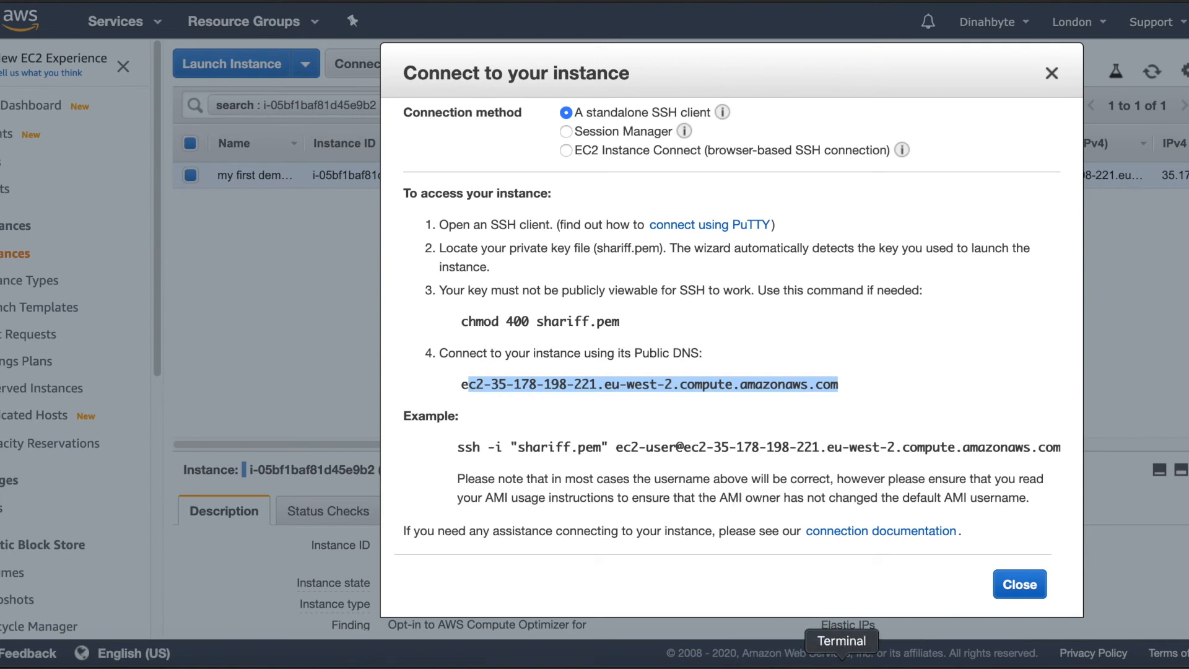
Step: Switch to Terminal, print the working directory and change to the Downloads folder
click(842, 661)
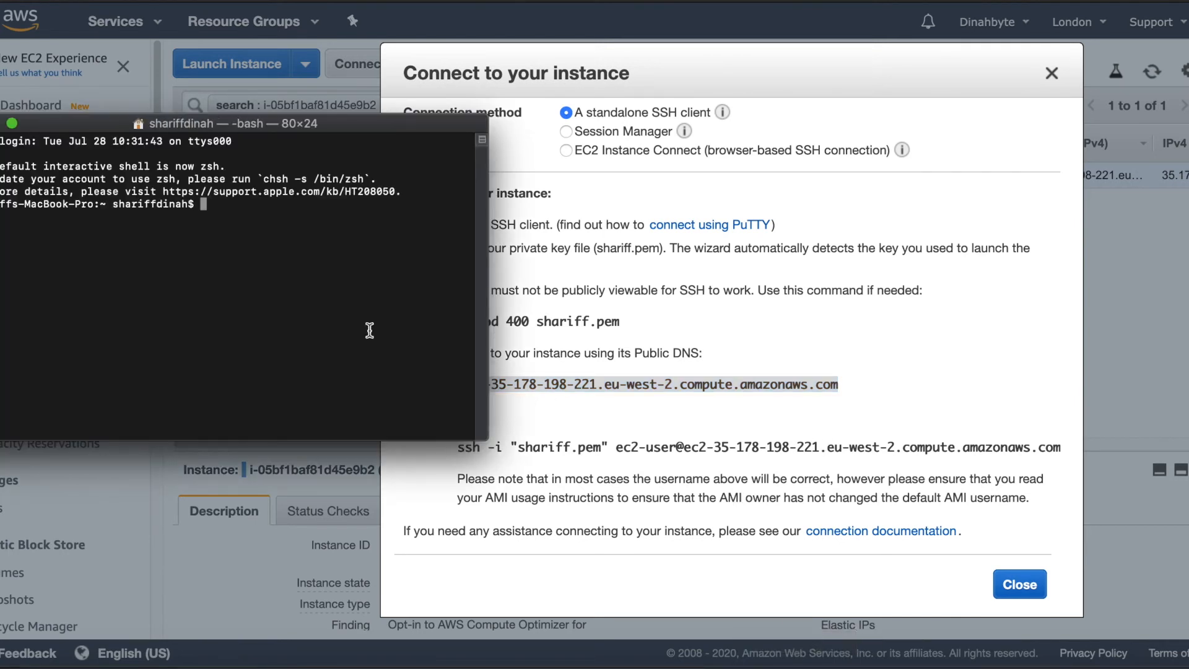
drag(221, 124, 294, 41)
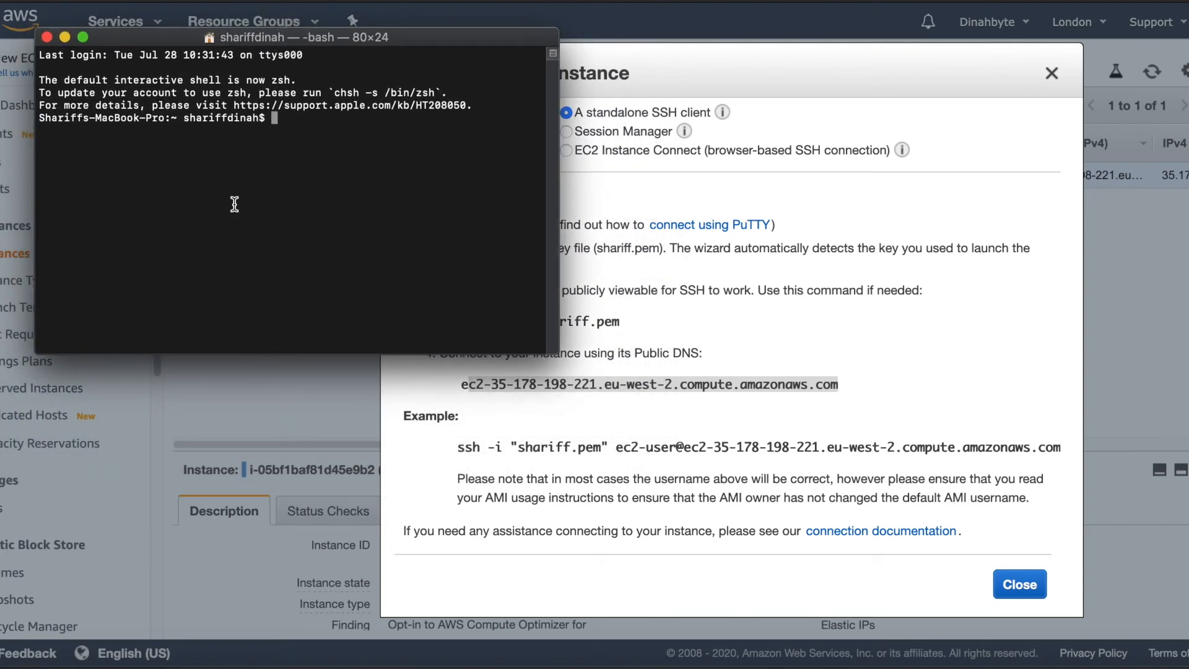
text(pwd)
key(Return)
text(cd Downloads/)
key(Tab)
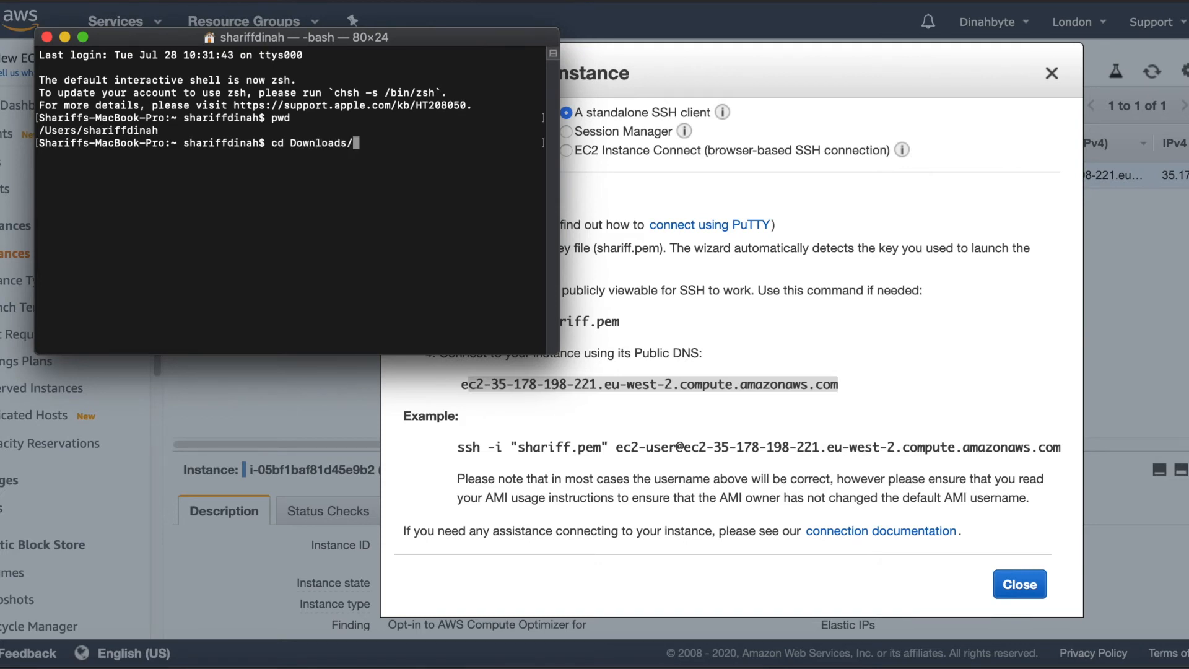
key(Return)
Step: Restrict the downloaded .pem private key file's permissions with chmod 400
text(chmod)
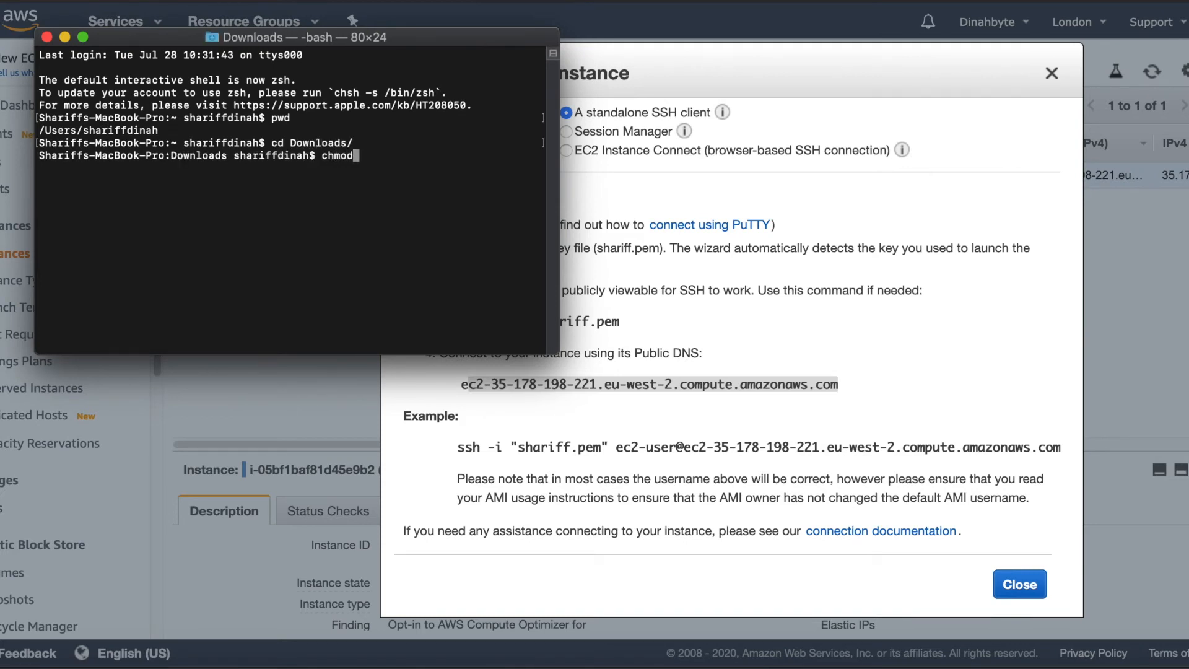
text( 400 shariff)
key(Tab)
key(Return)
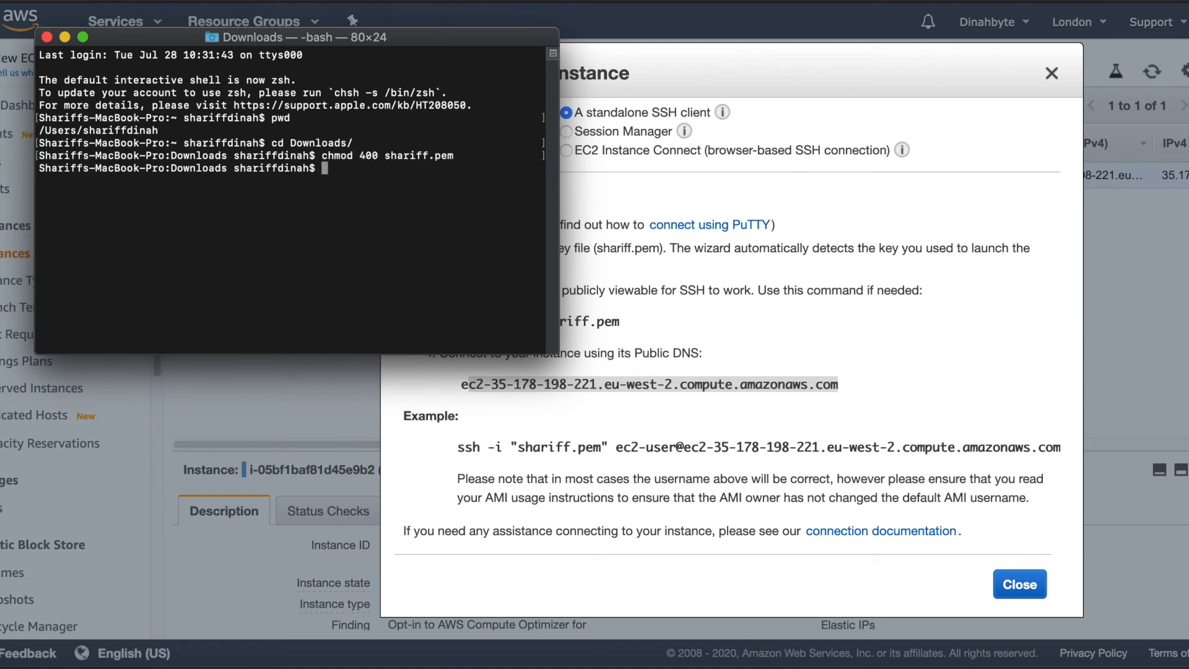
Step: Copy the full example SSH command from the instance's connection instructions
click(456, 447)
drag(456, 447, 1045, 447)
right_click(1046, 447)
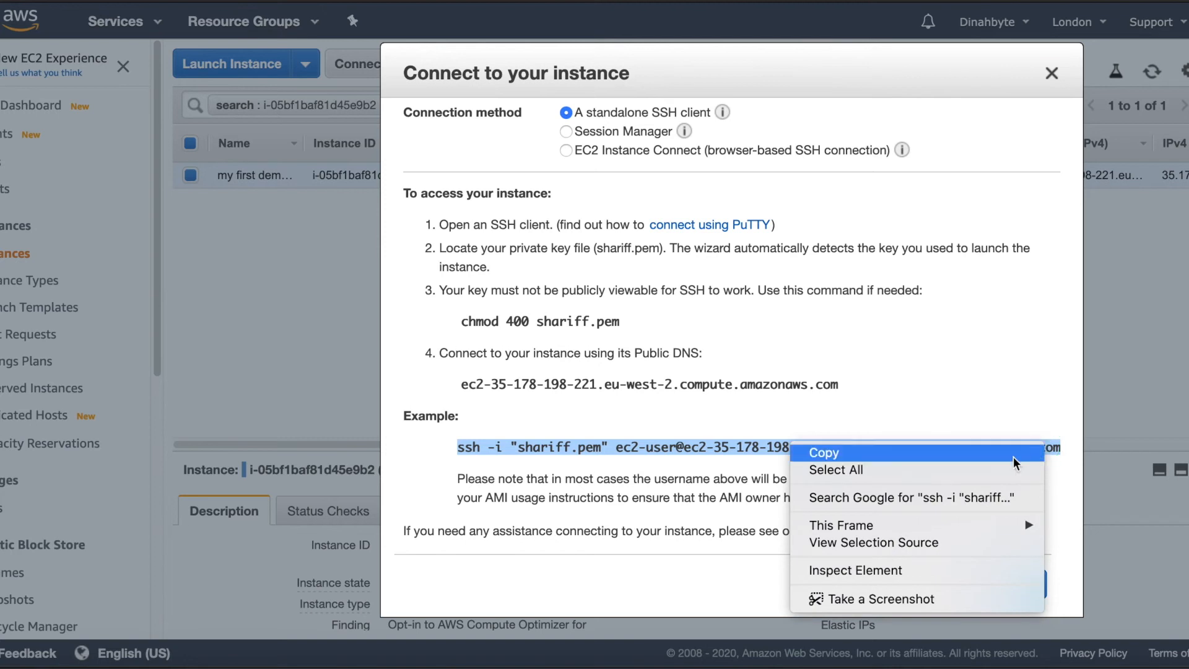
click(920, 452)
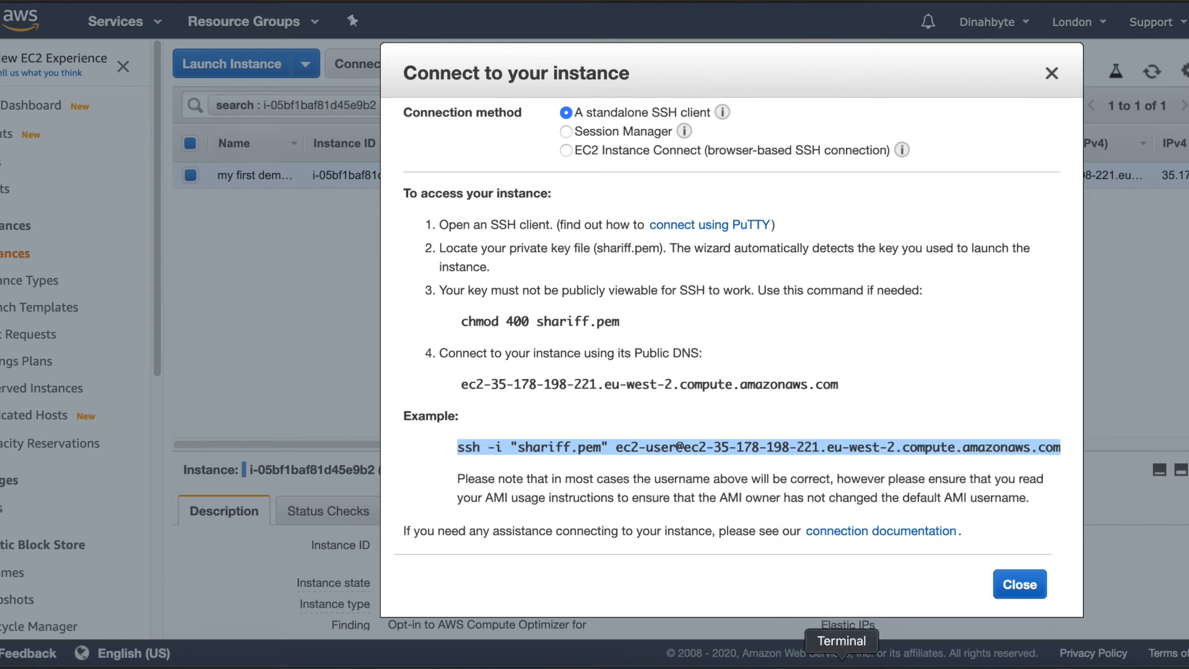
Step: Switch to Terminal, run the copied SSH command to connect to the instance, and accept the host's authenticity with yes
click(772, 657)
right_click(245, 218)
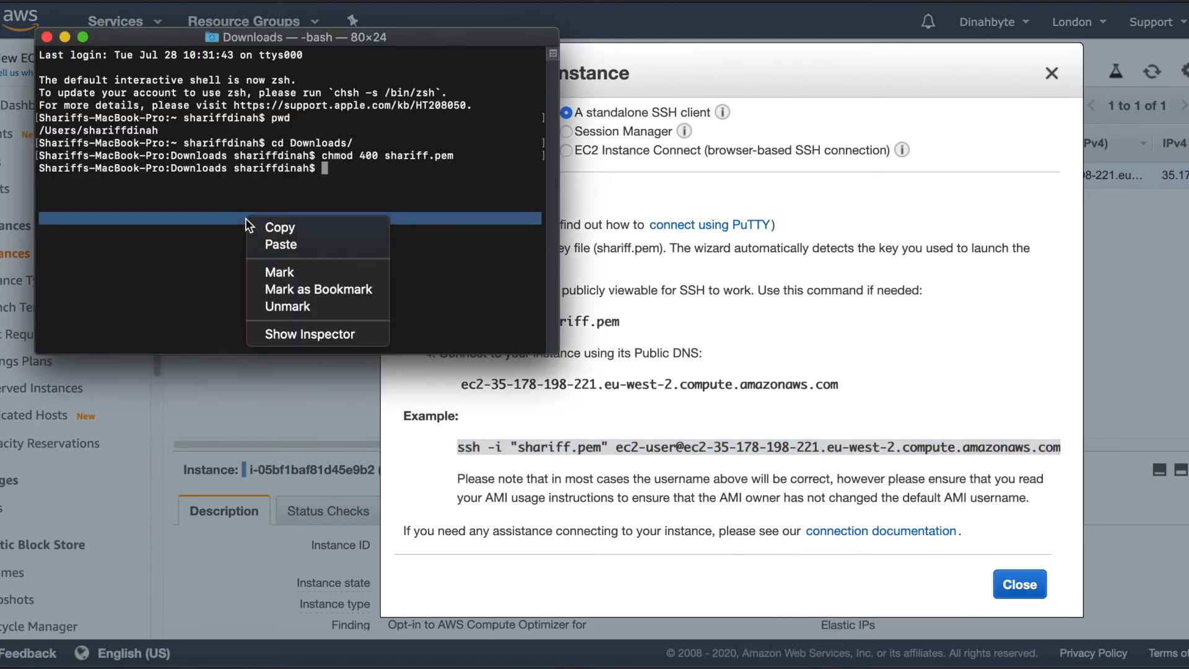
click(272, 244)
key(Return)
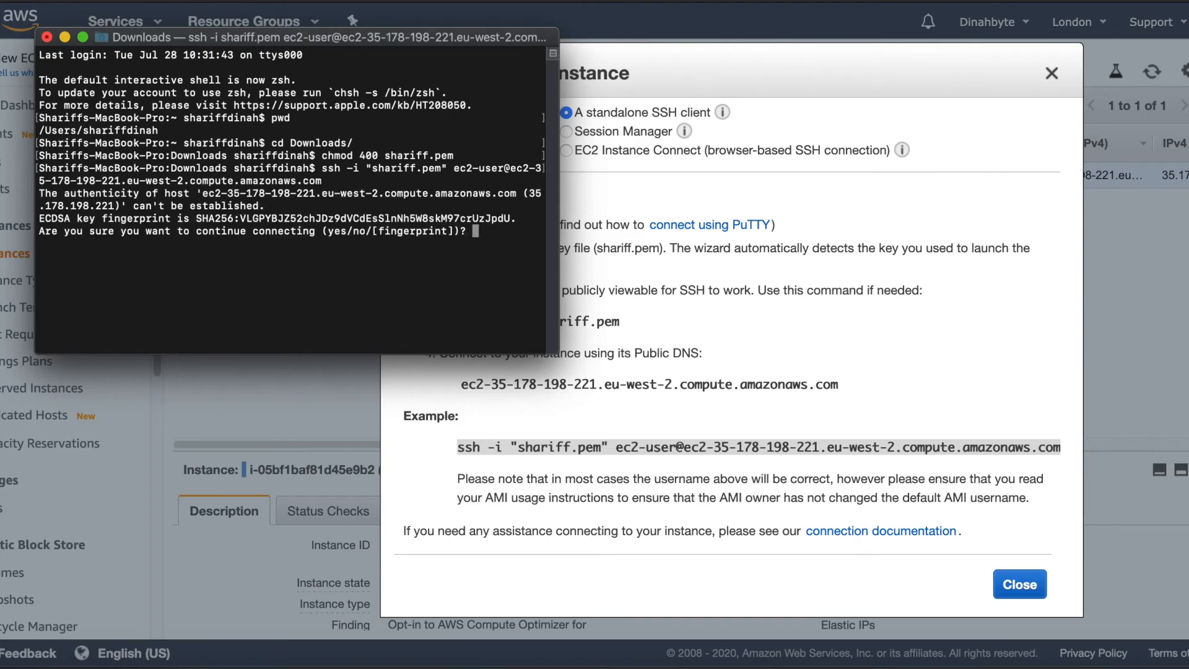
text(yes)
key(Return)
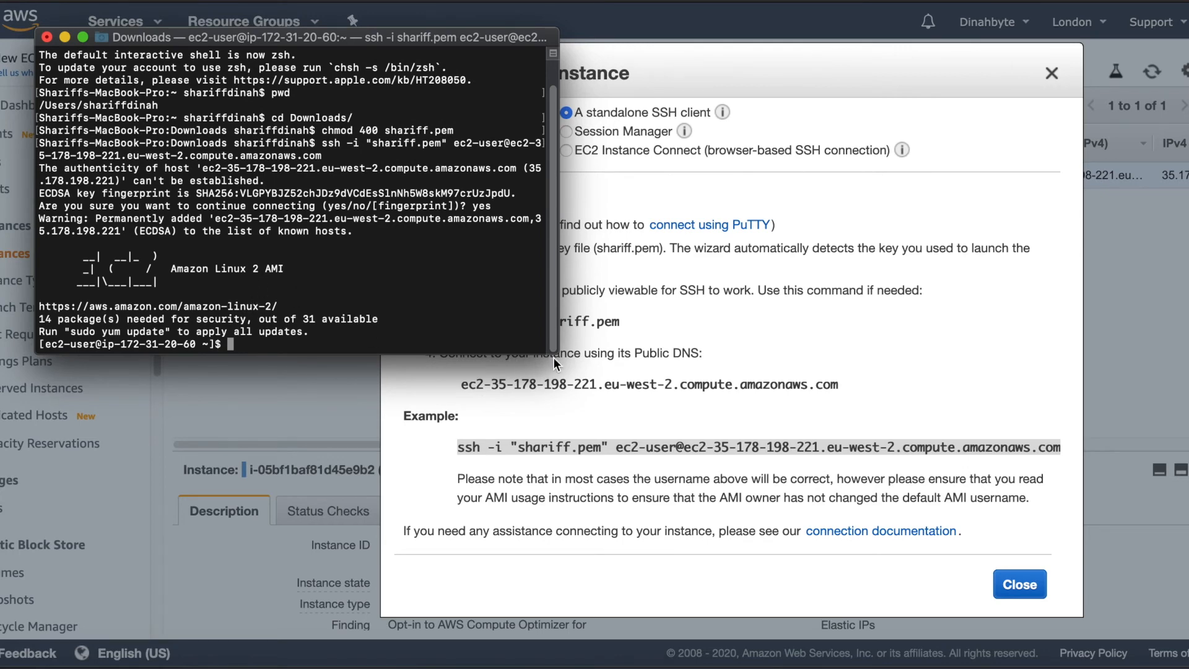
Step: Enlarge the Terminal window and list the contents of the instance's home directory
drag(556, 357, 725, 528)
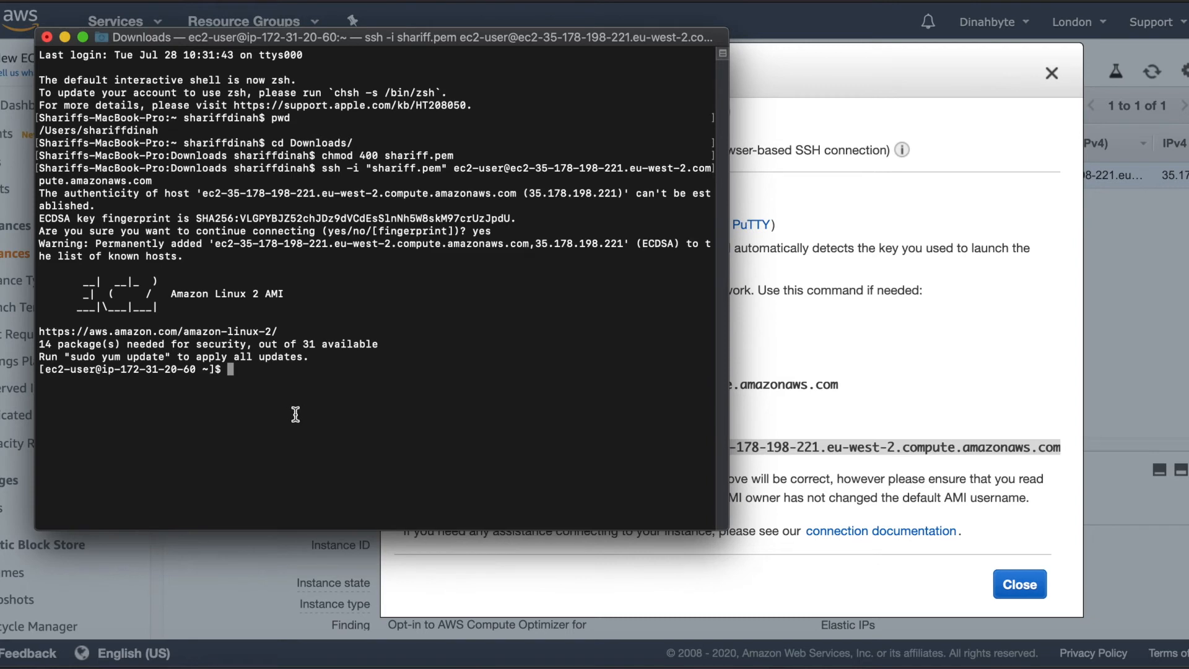
text(ls)
key(Return)
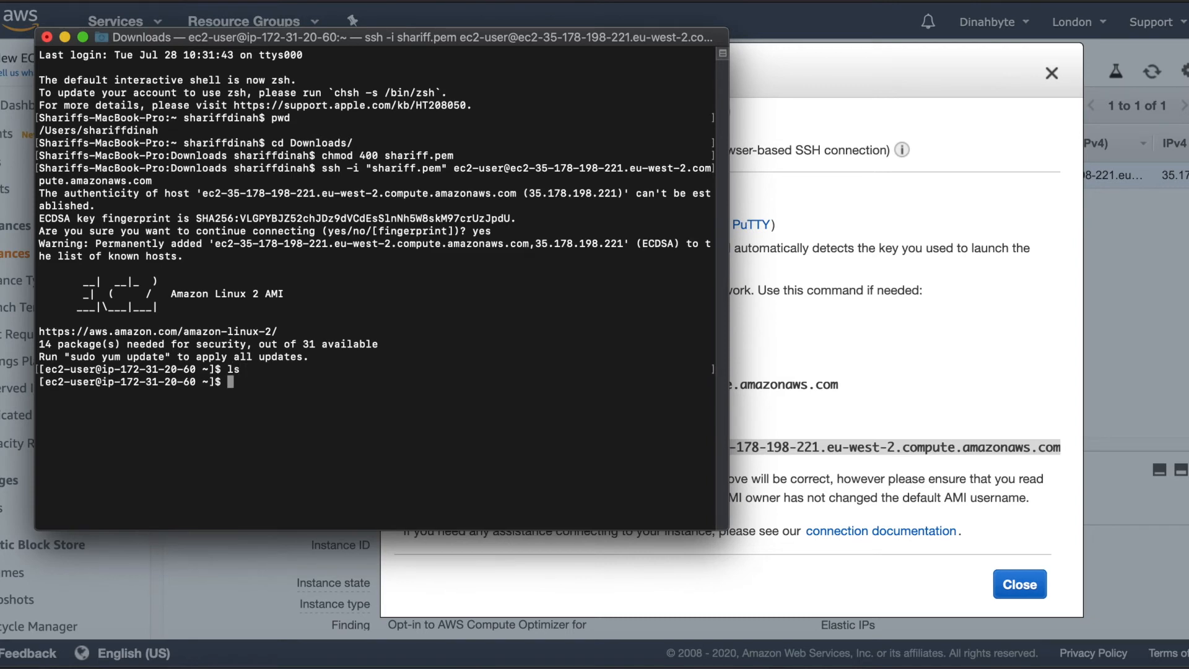
Step: Create a file named text in vi containing "this is a test", save it and list the directory
text(vi text)
key(Return)
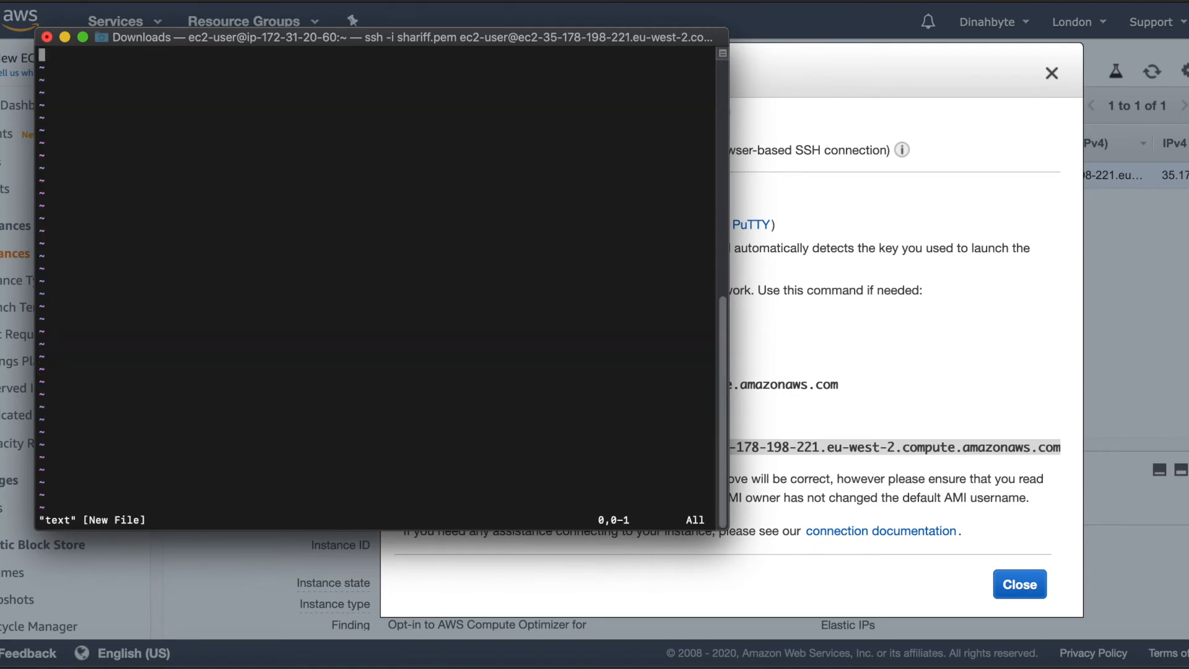
text(ii)
key(BackSpace)
text(th)
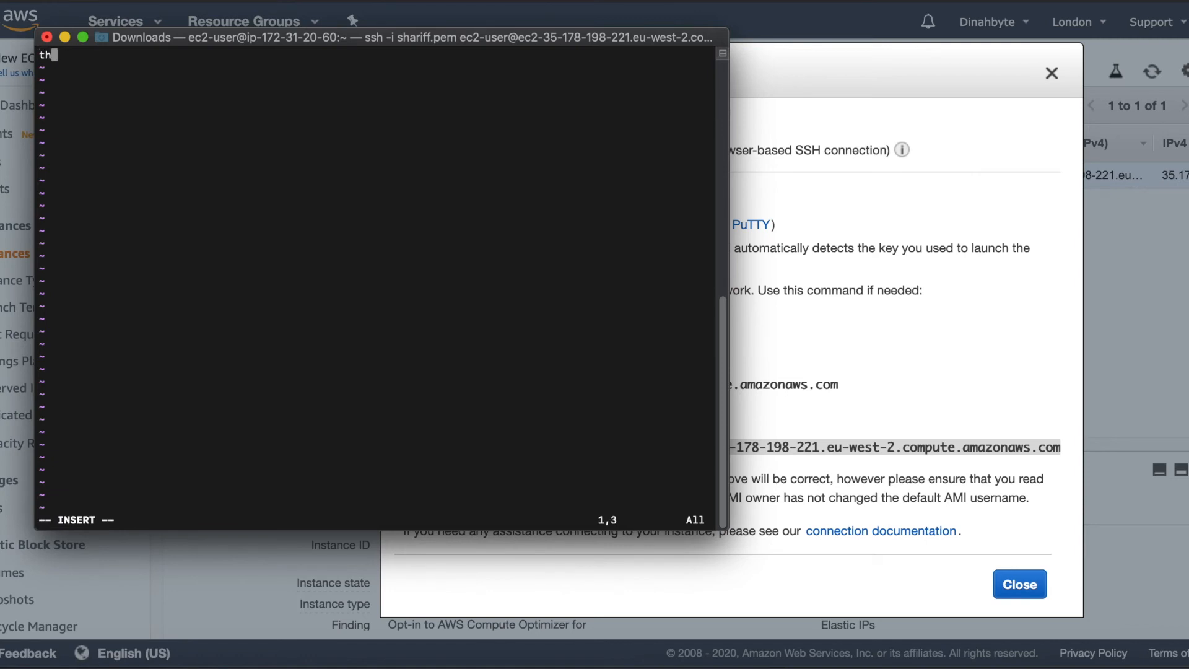
text(is is a test)
key(Escape)
text(:wq)
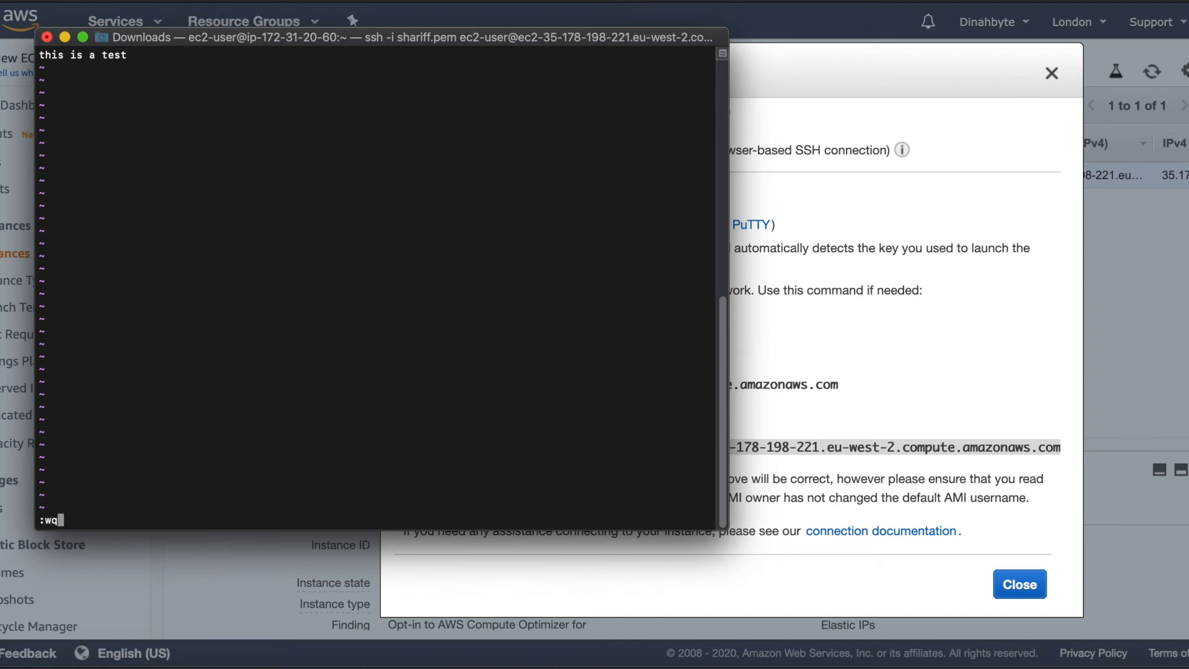
key(Return)
text(ls)
key(Return)
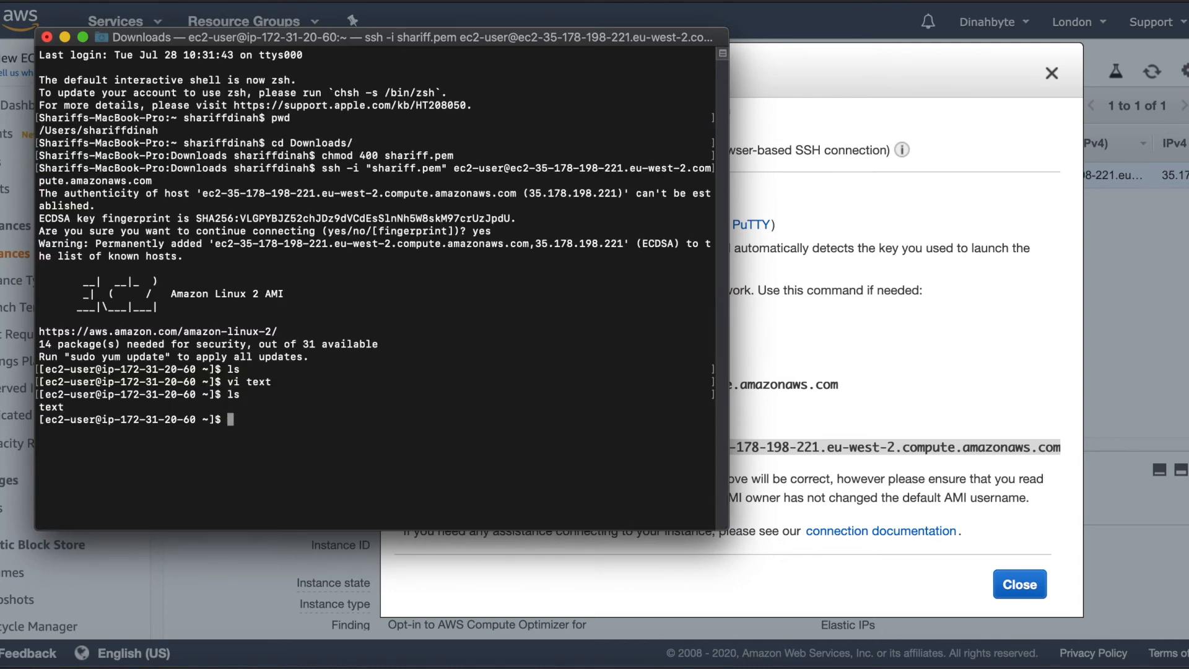
Step: Show the instance's disk usage with df and examine the /dev/xvda1 filesystem entry
text(df)
key(Return)
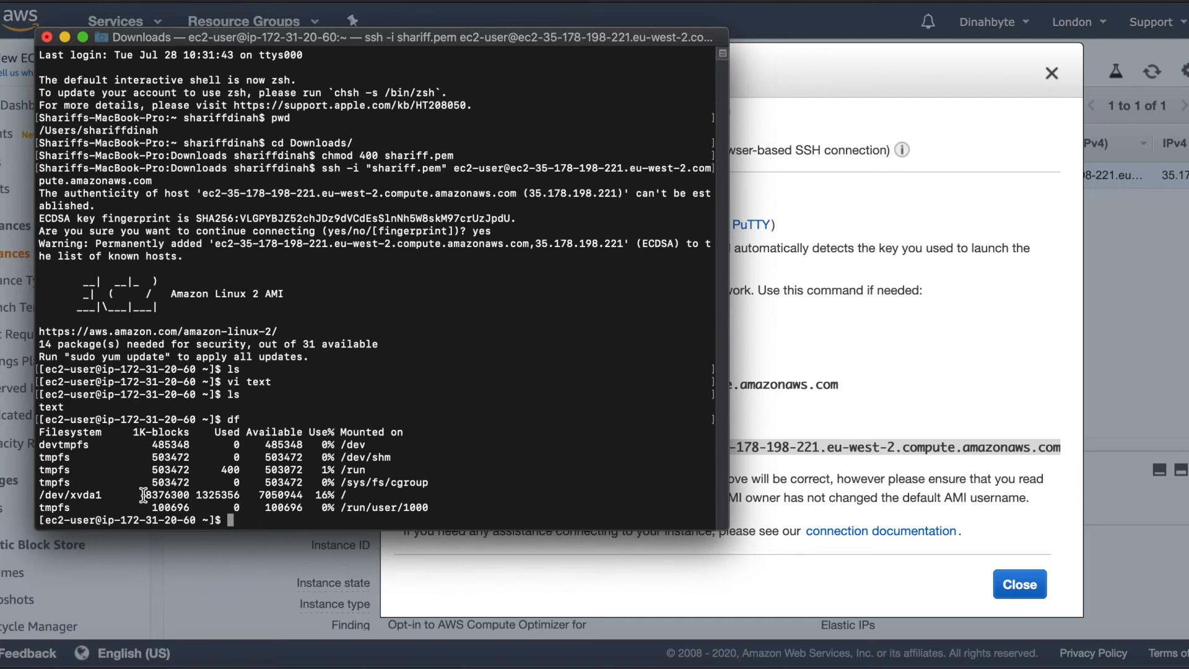
drag(41, 495, 67, 495)
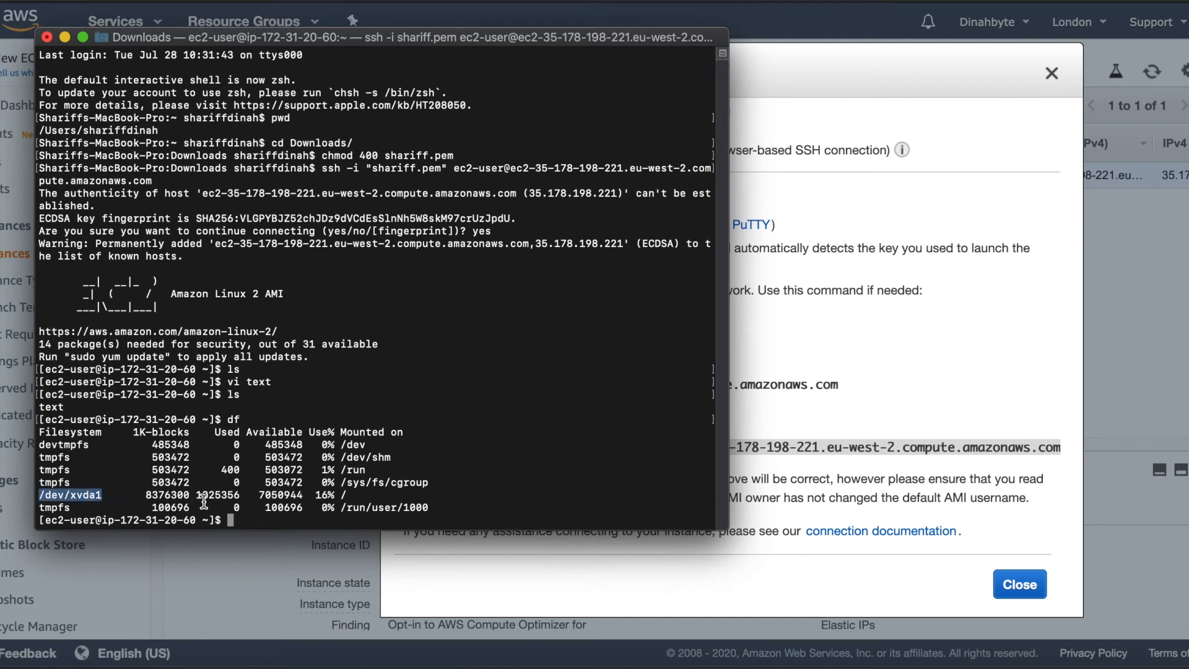
click(550, 444)
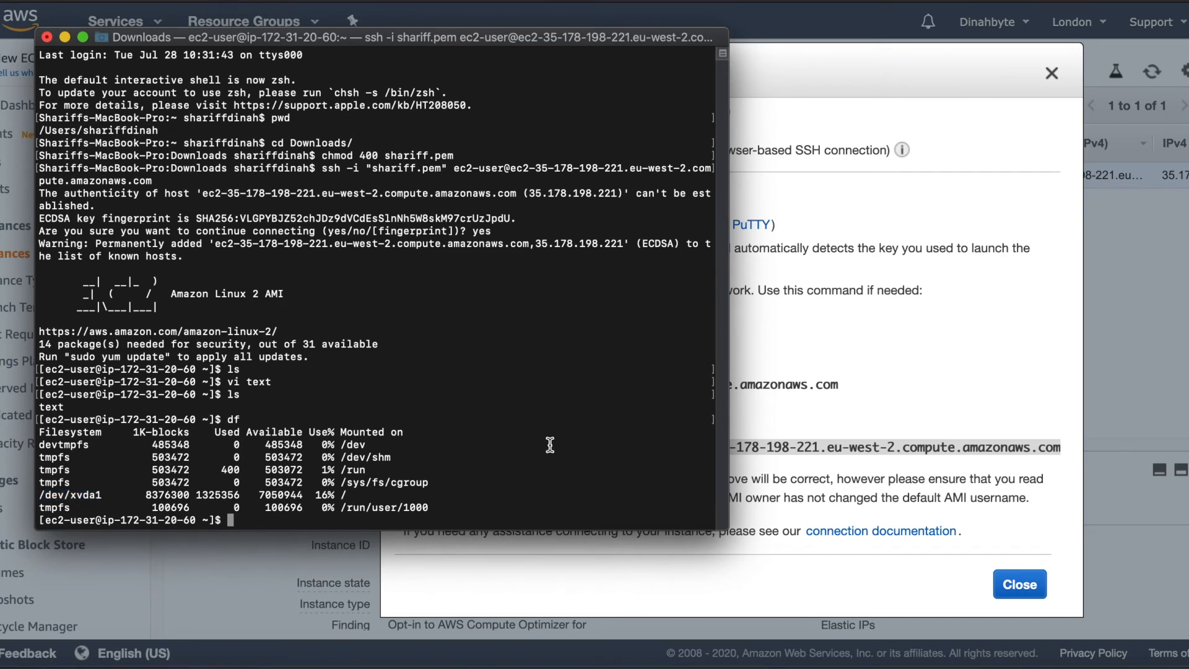
text(ping)
text( news.)
text(bbc.co.)
key(BackSpace)
key(BackSpace)
key(BackSpace)
key(BackSpace)
key(BackSpace)
key(BackSpace)
key(BackSpace)
key(BackSpace)
key(BackSpace)
key(BackSpace)
key(BackSpace)
key(BackSpace)
text(www.google.com)
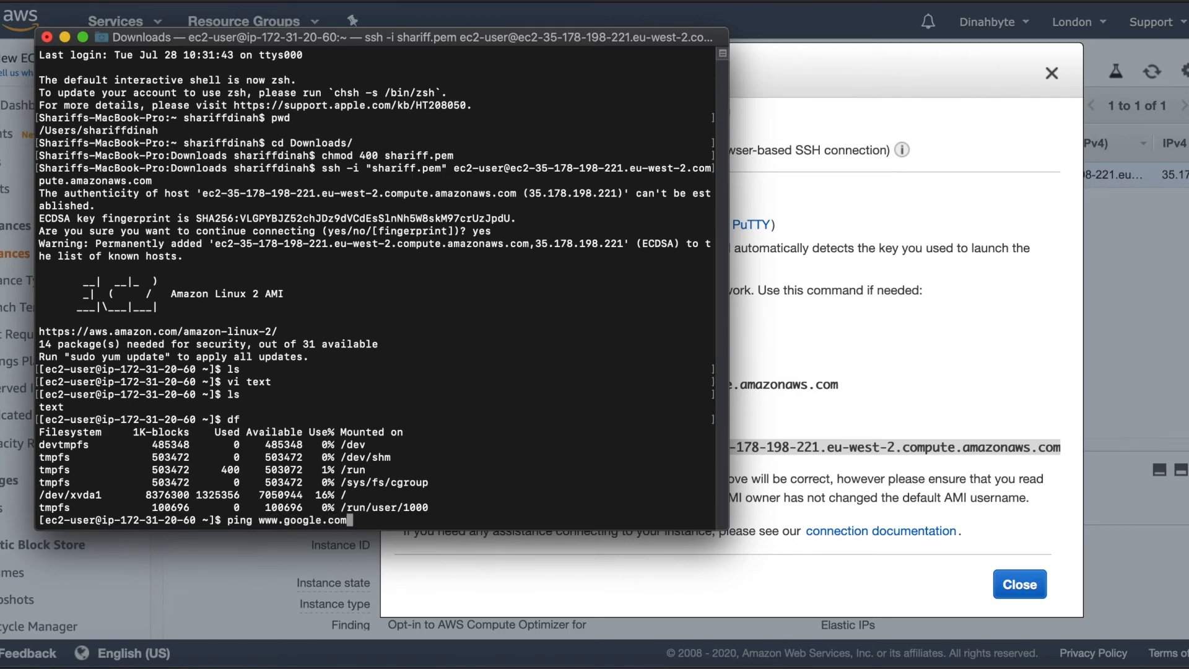
key(Return)
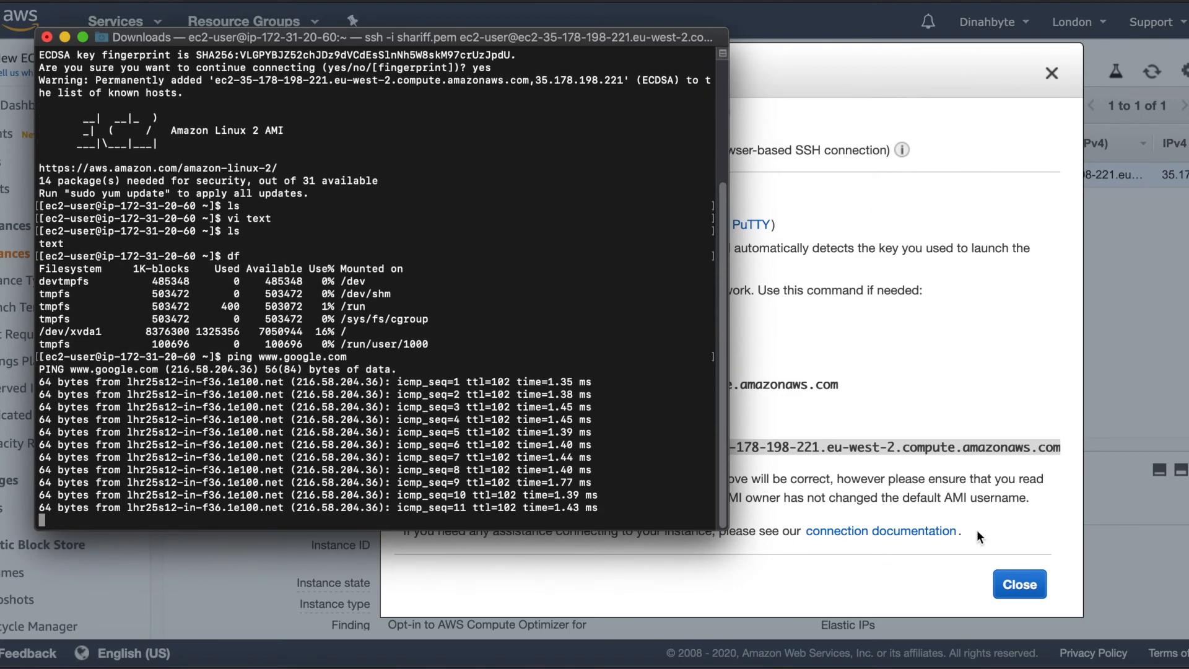
Step: Return to the EC2 console, close the connection instructions and stop the my first demo instance
click(1019, 583)
click(1019, 584)
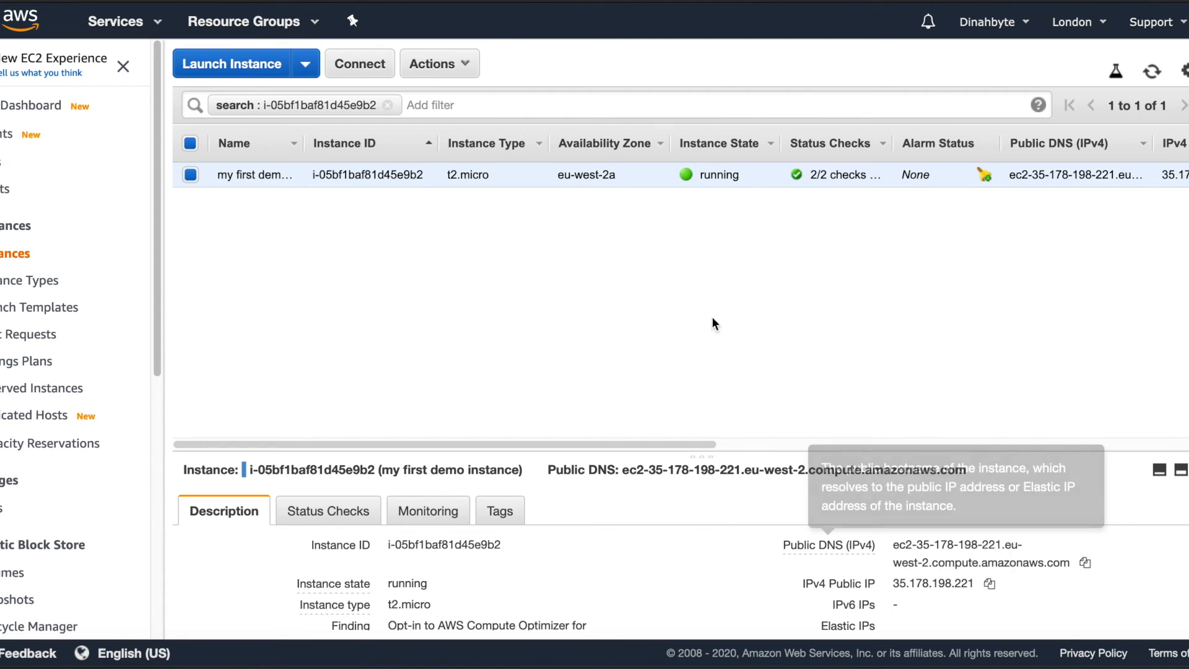
click(443, 76)
mouse_move(472, 188)
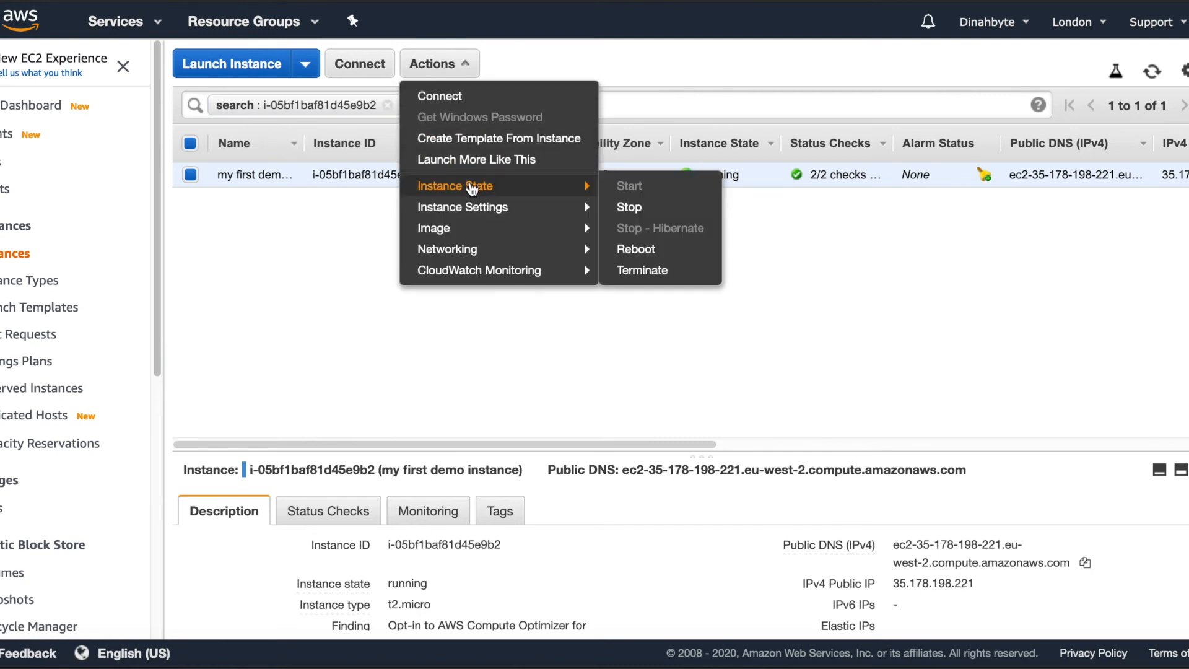
click(637, 208)
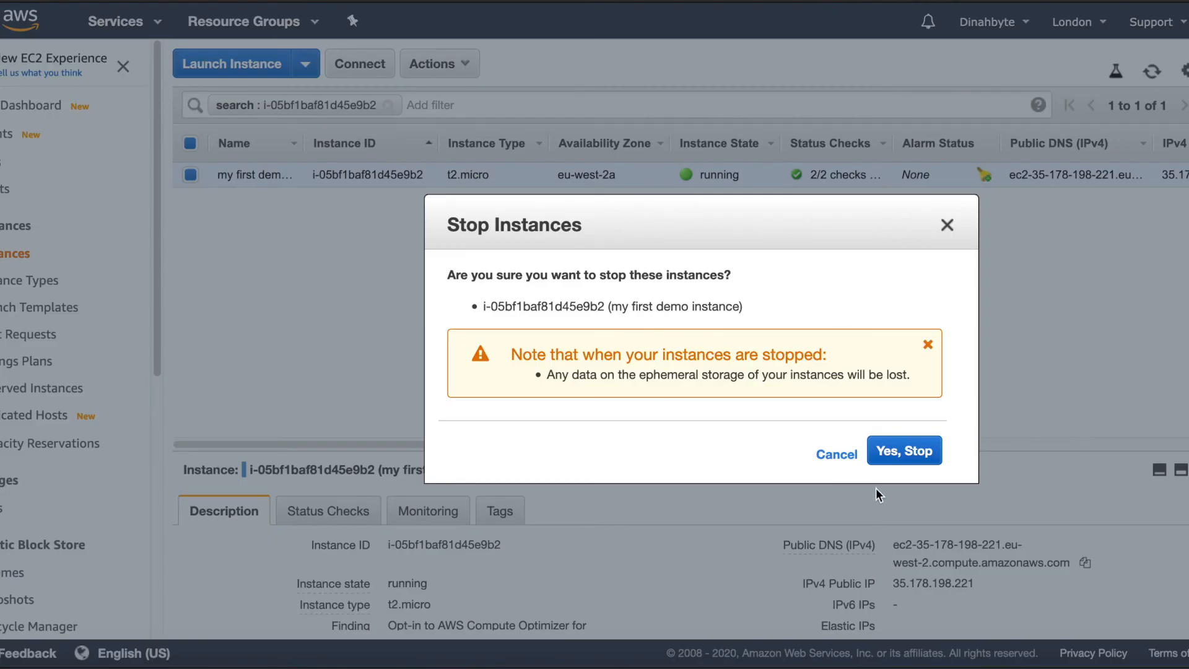
click(905, 451)
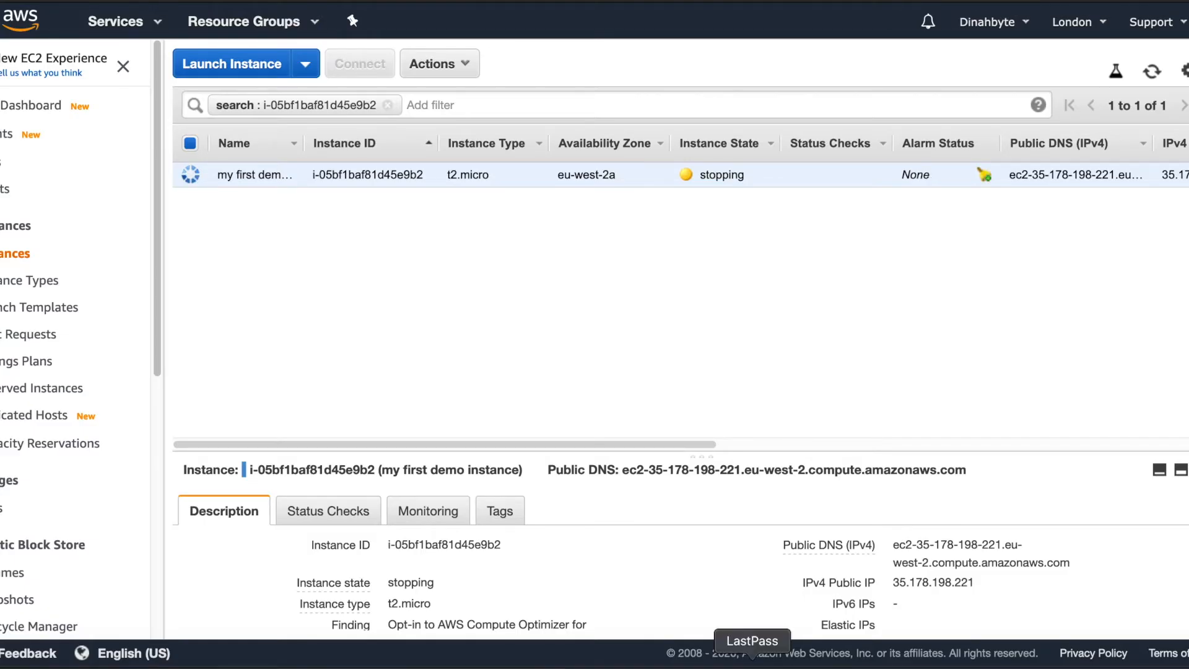
Step: Switch to Terminal and try to reconnect to the instance by rerunning the previous SSH command
click(844, 660)
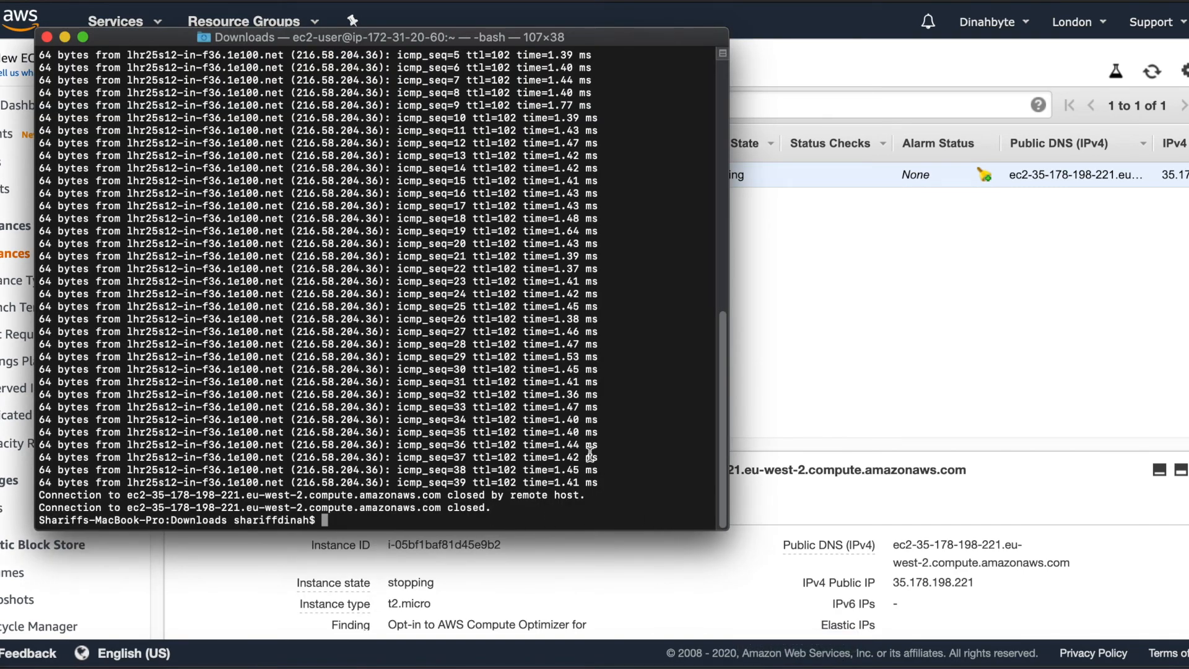
drag(726, 450, 705, 472)
key(Up)
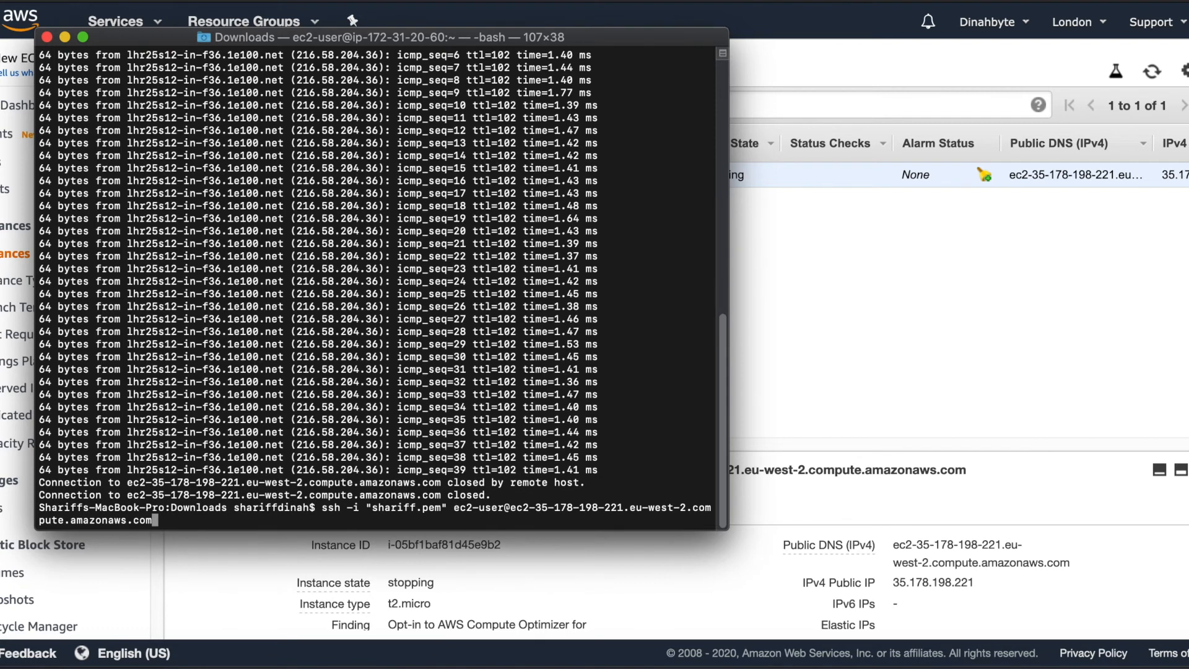
key(Return)
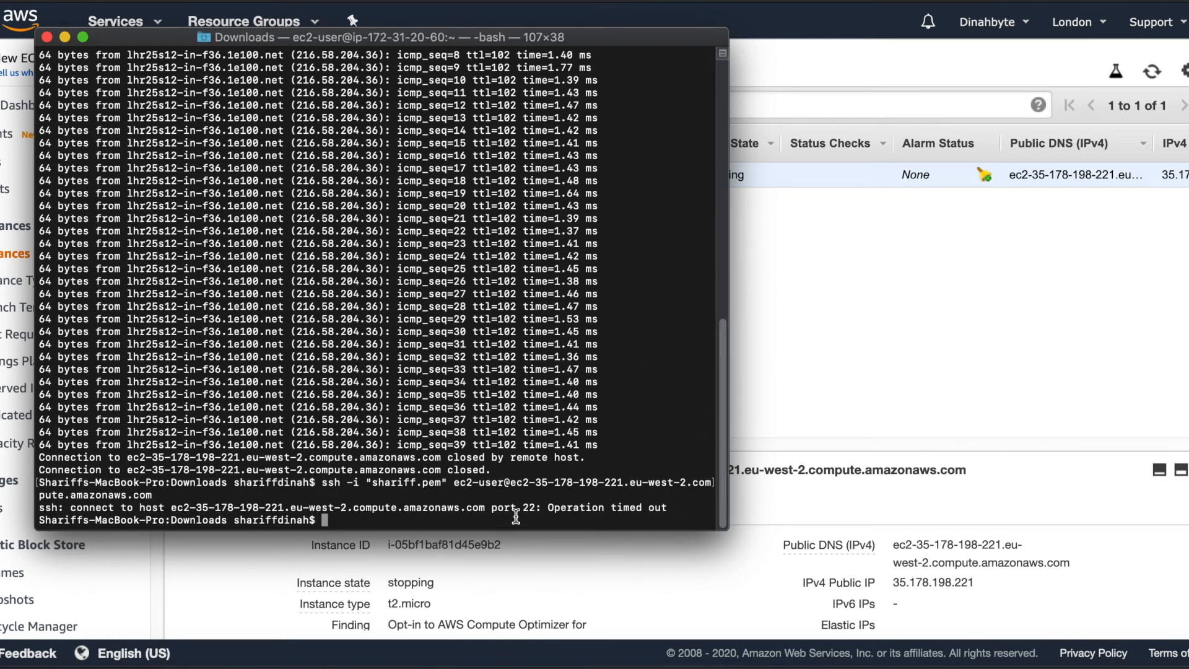
Step: Return to the EC2 console and start the stopped my first demo instance again
click(805, 340)
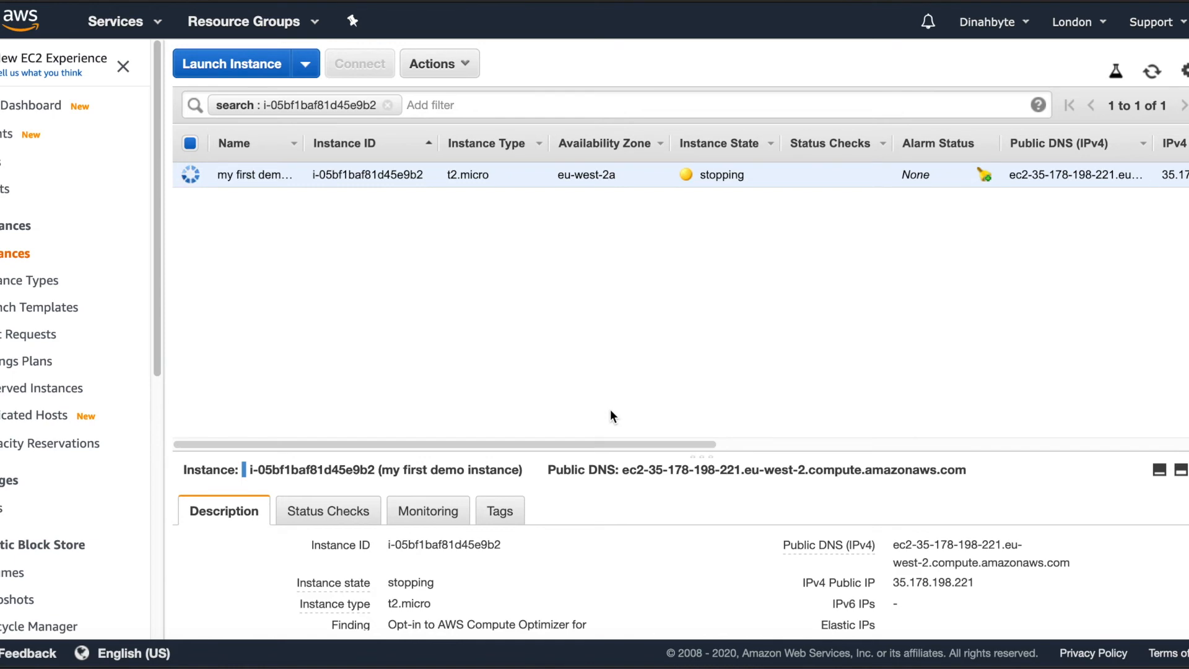
key(super+Tab)
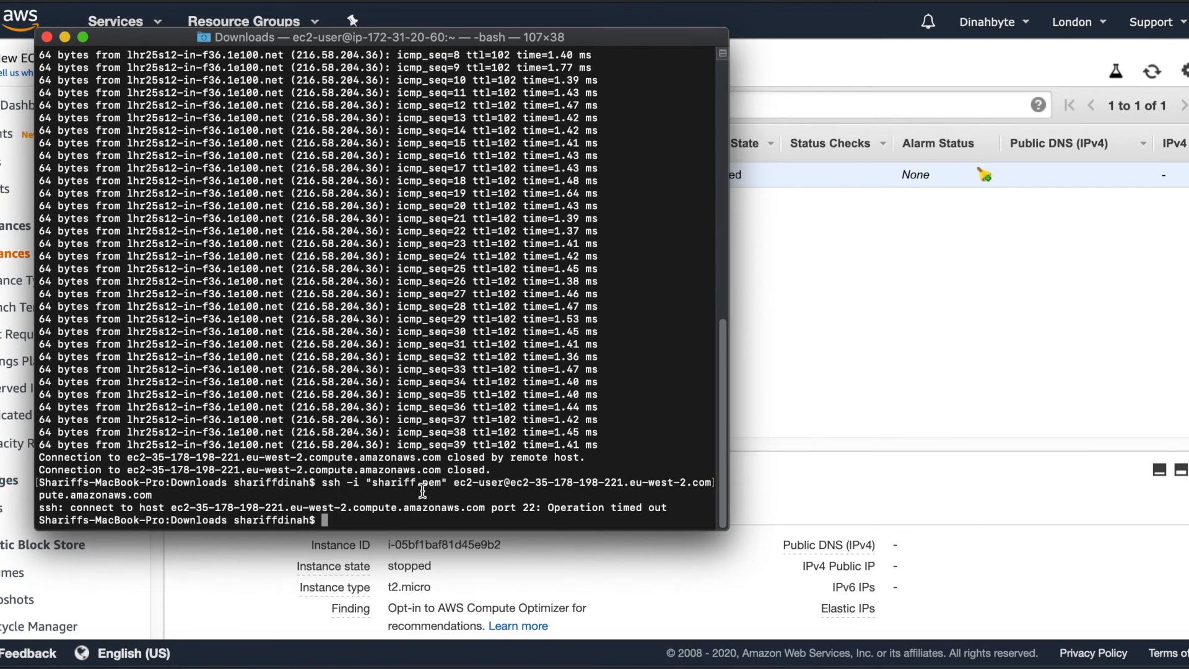
click(778, 345)
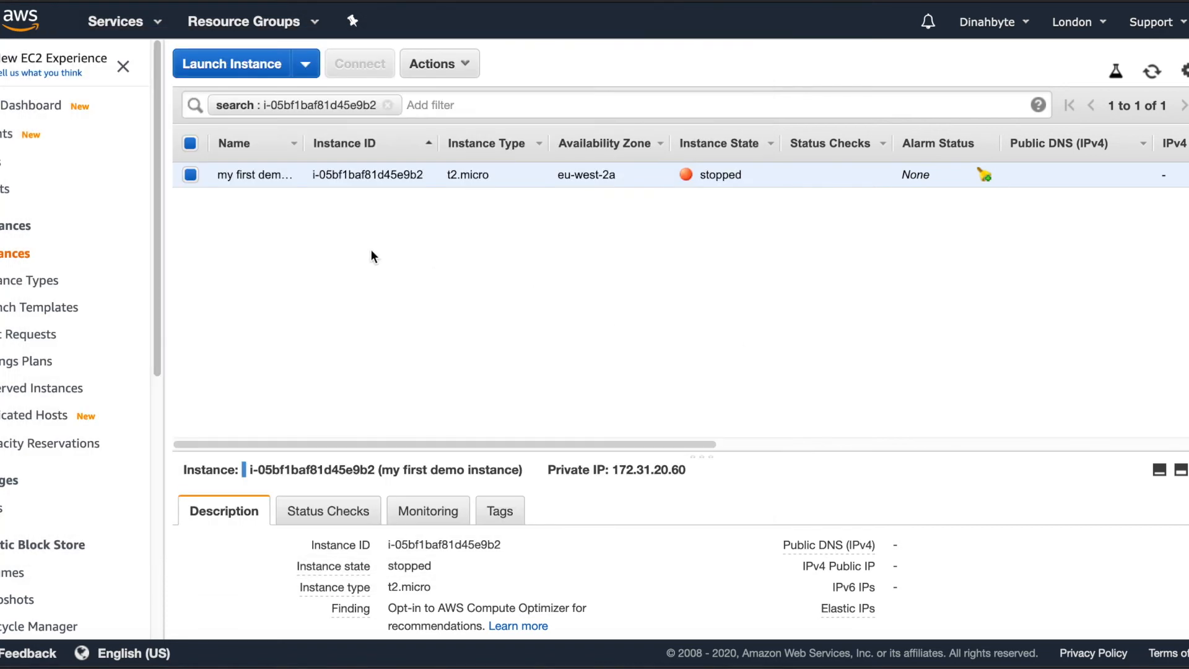
click(464, 64)
mouse_move(460, 188)
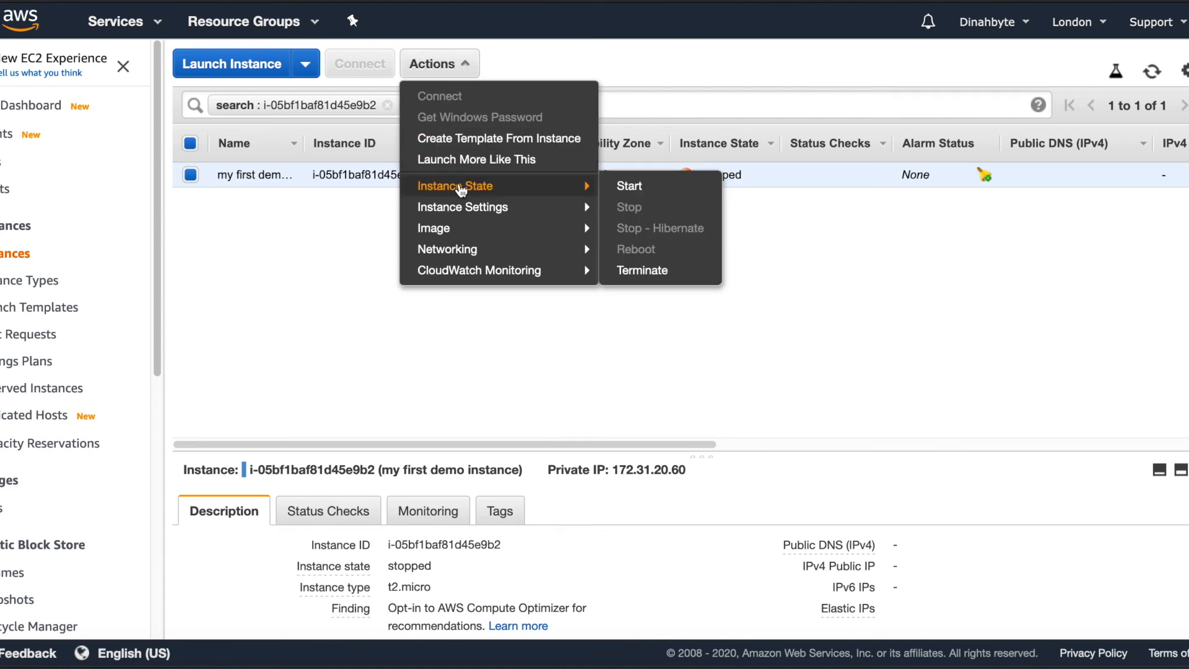
click(629, 187)
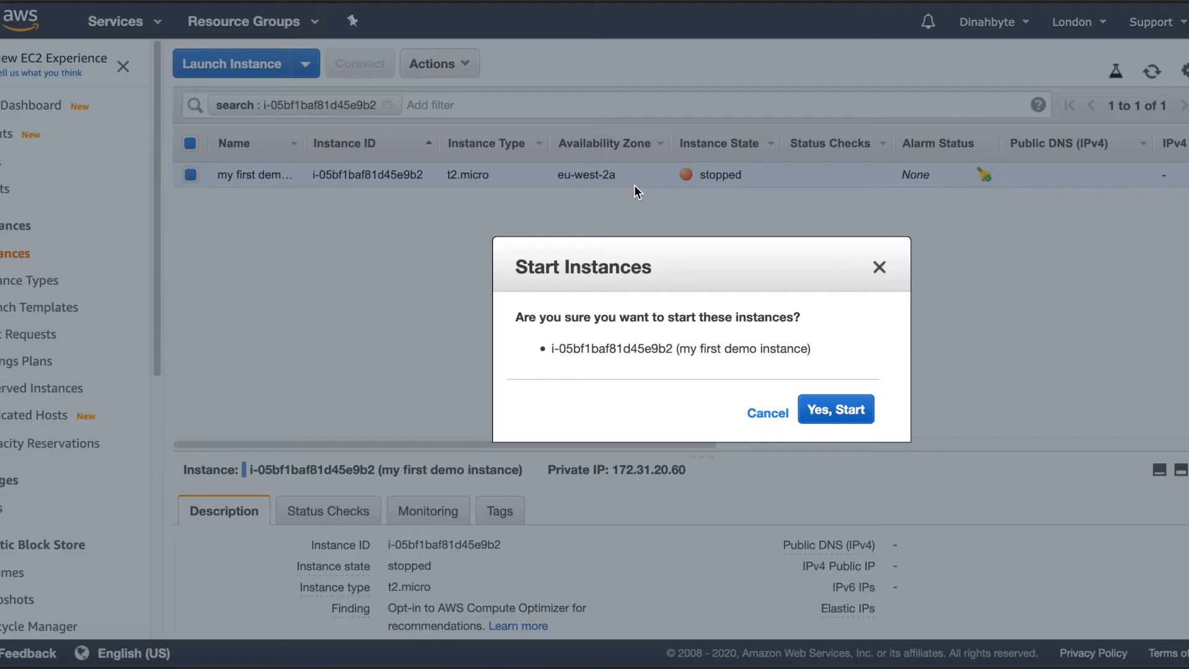
click(827, 414)
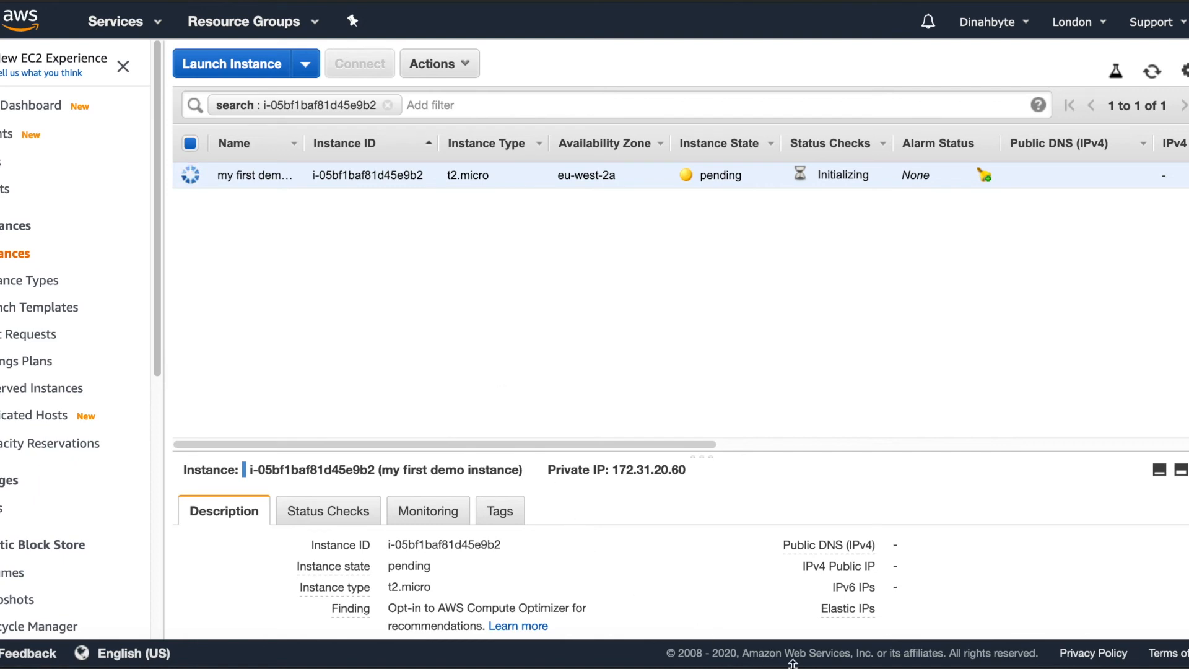
Step: Move the Terminal window lower, switch back to the EC2 console and highlight the restarted instance's IPv4 public IP
click(842, 665)
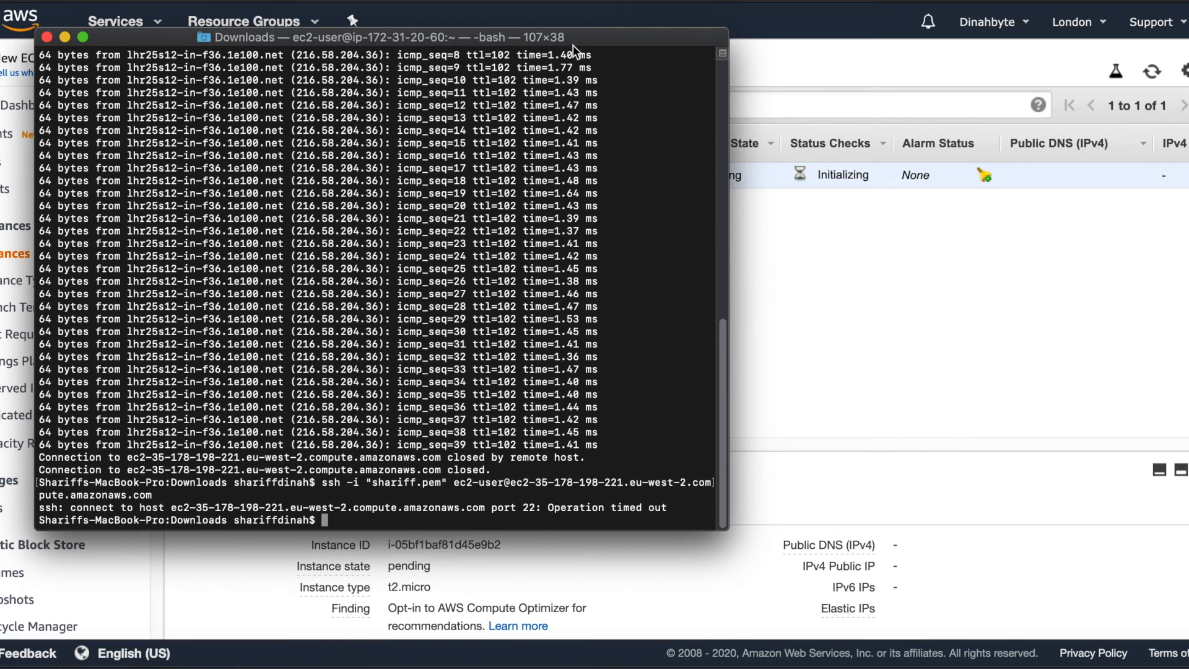
drag(572, 36, 522, 121)
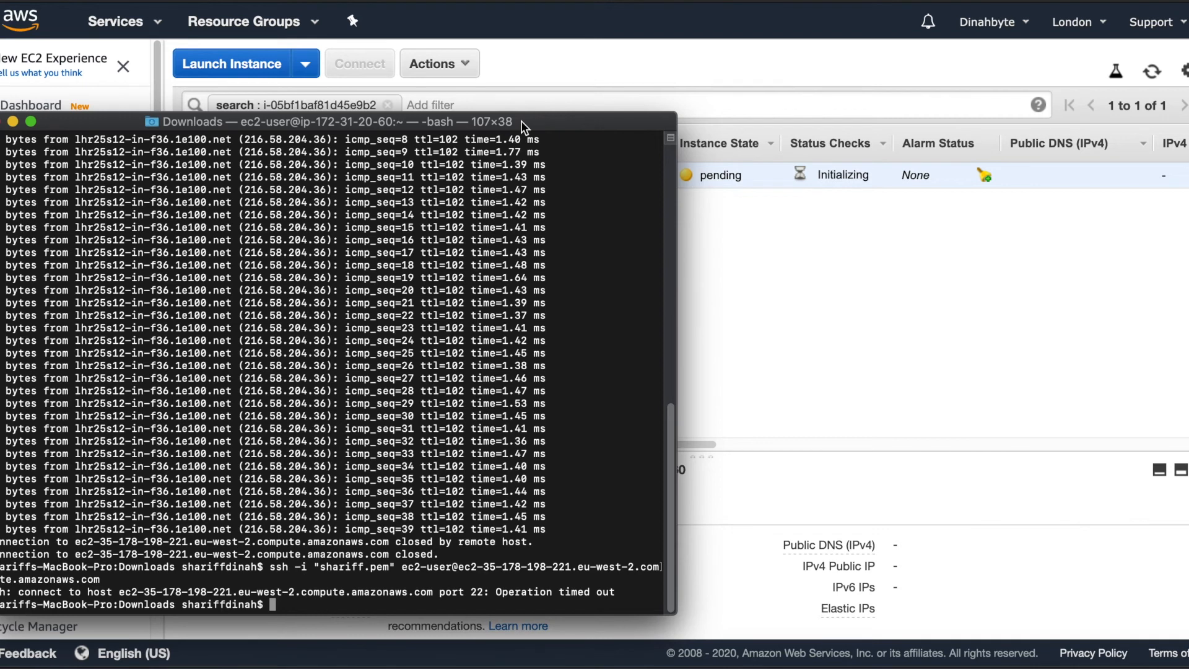
click(777, 355)
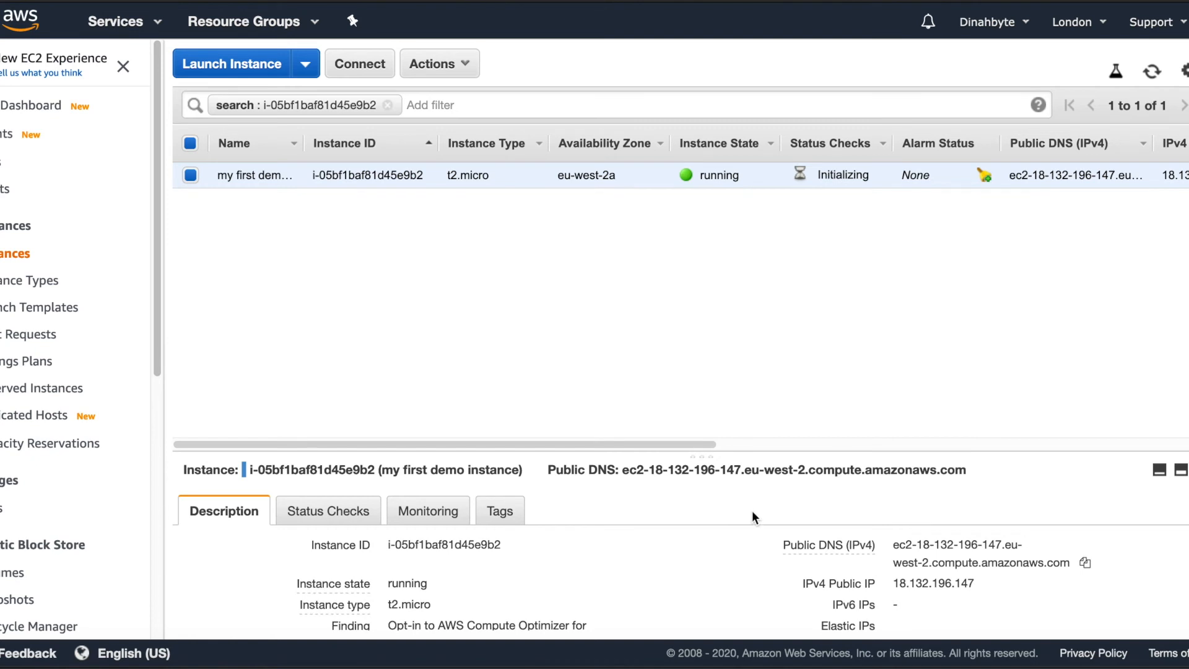
click(894, 585)
drag(895, 586, 969, 587)
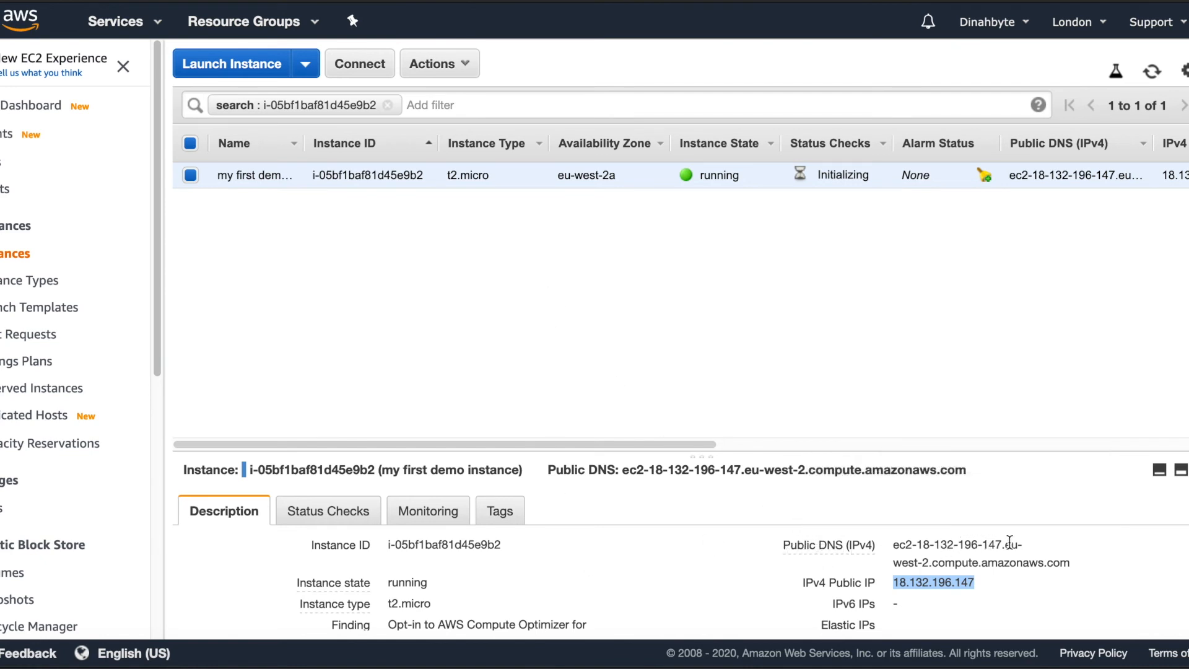
Step: Switch to Terminal and try reconnecting to the restarted instance with the recalled SSH command that uses its old public address
click(882, 647)
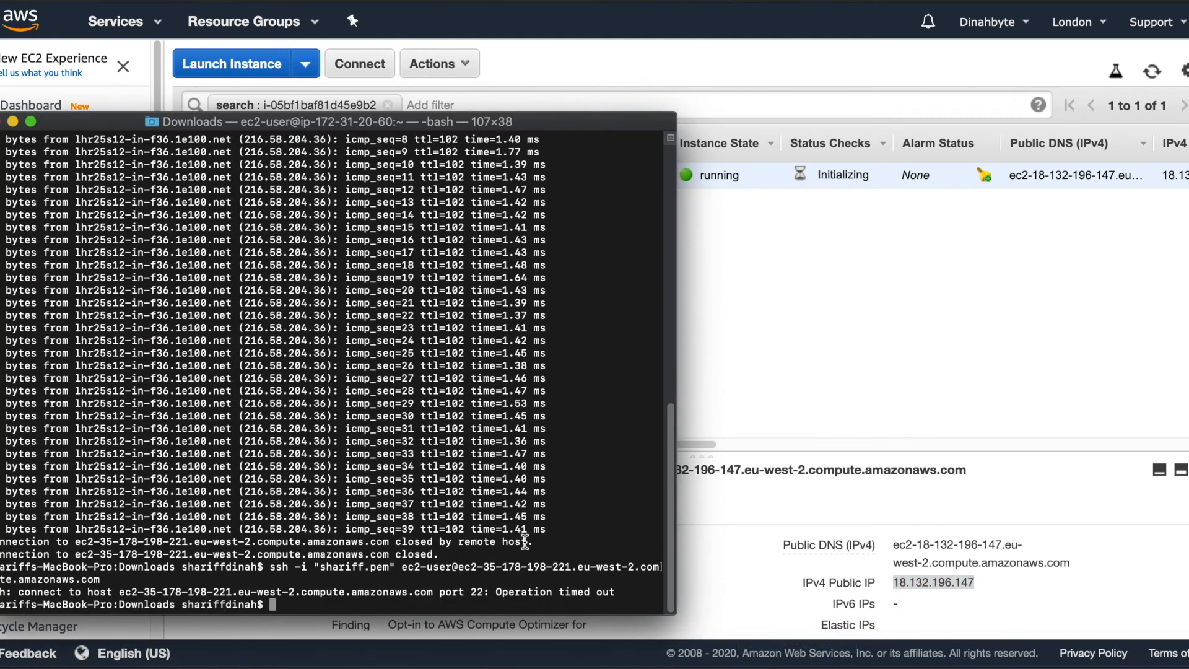
key(Up)
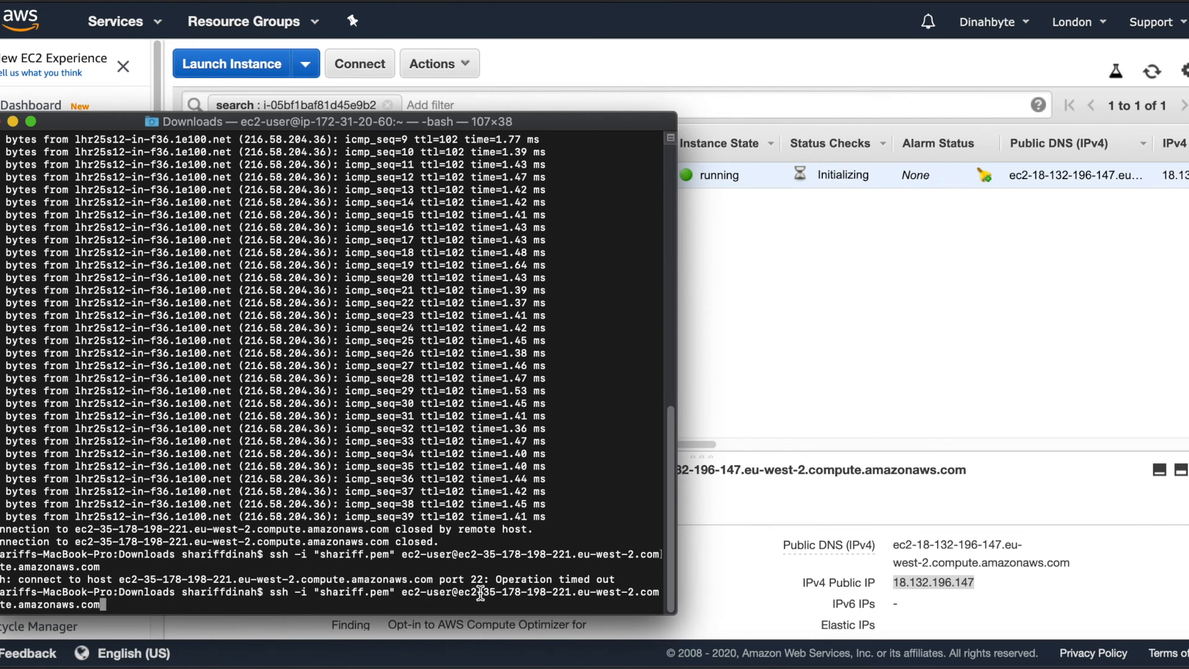
drag(483, 593, 570, 593)
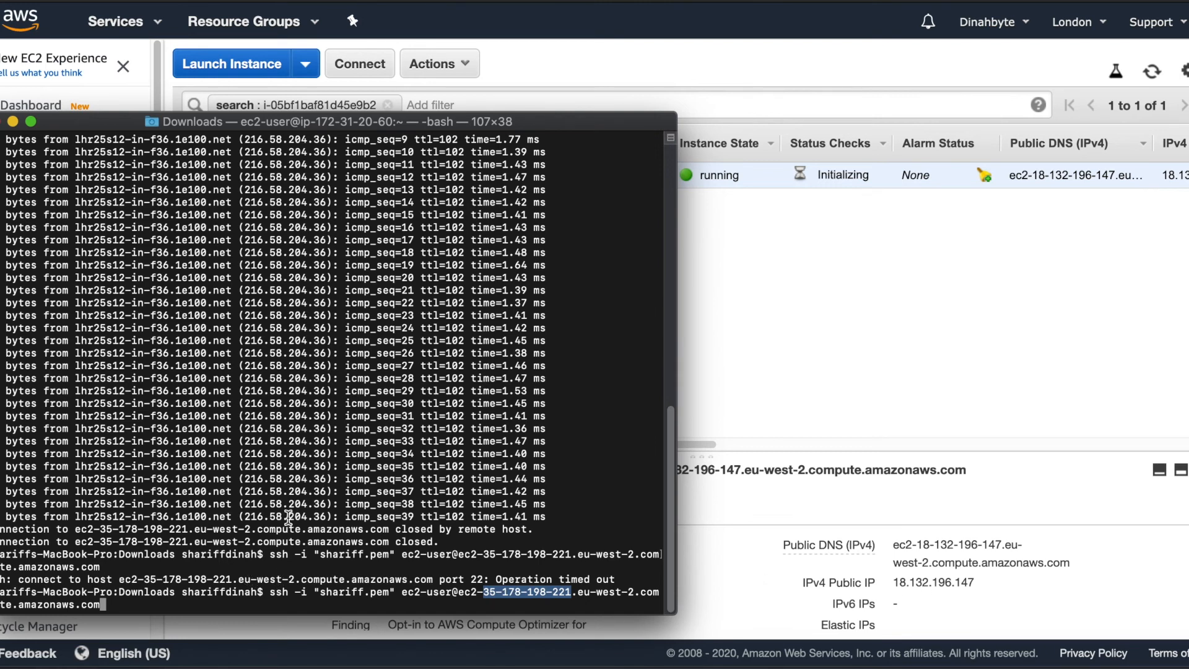
key(Return)
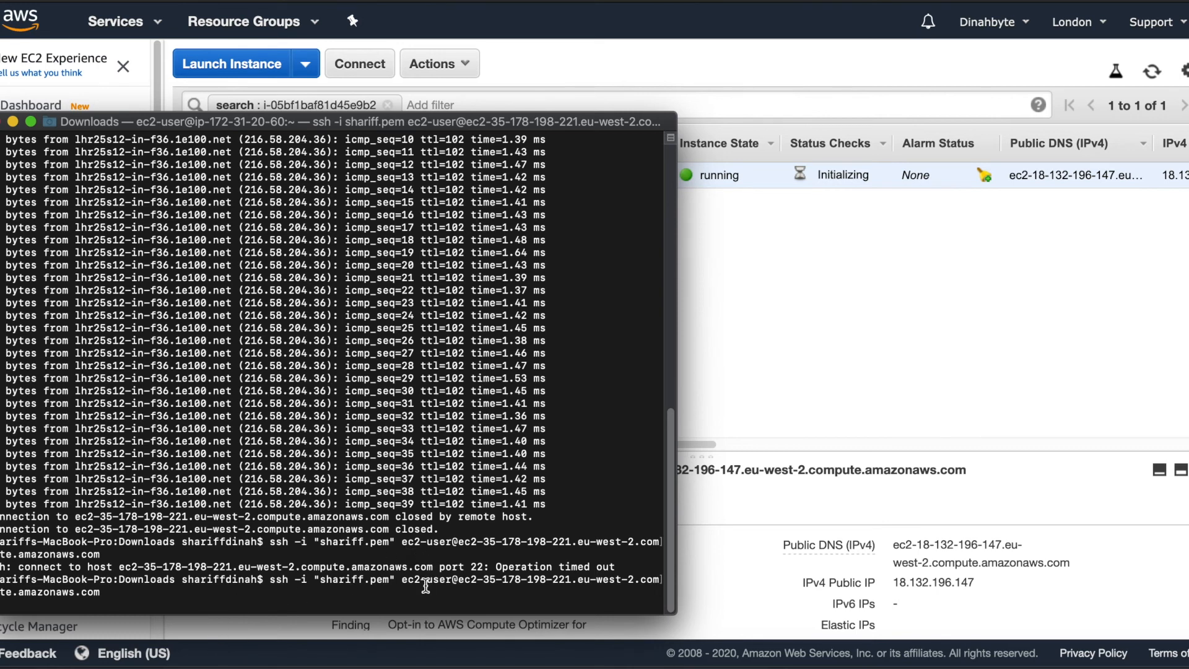
Step: Copy the example SSH command from the instance's connection instructions in the EC2 console, and bring the Terminal window back fully into view
click(751, 358)
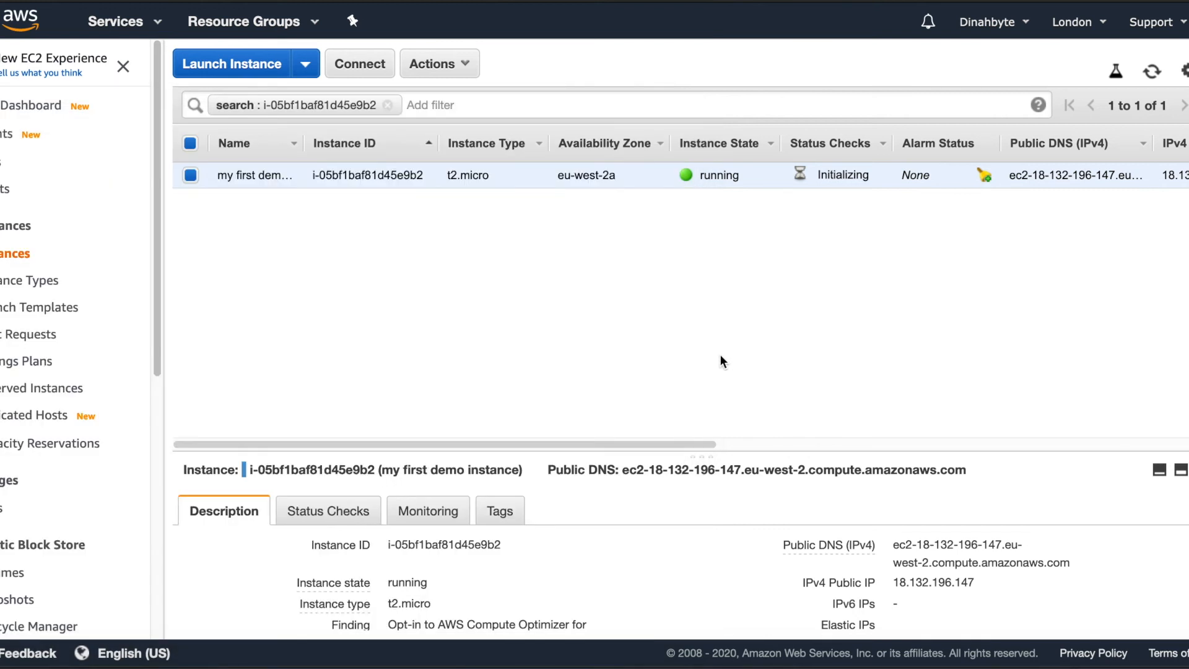
click(365, 61)
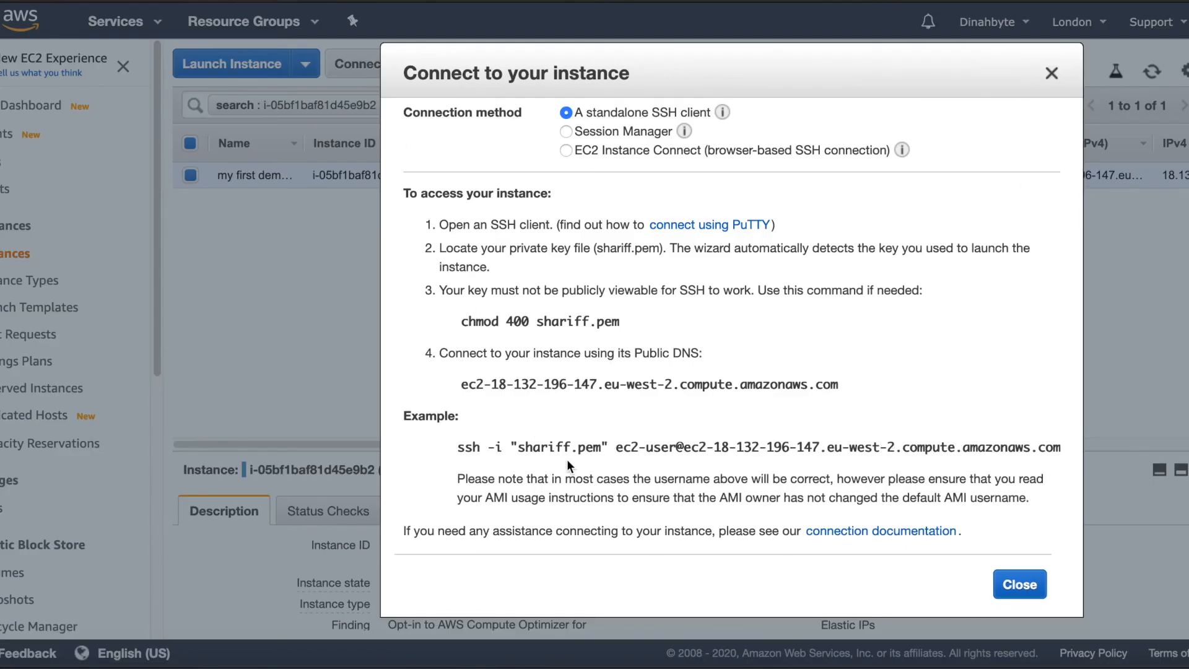
drag(458, 446, 812, 439)
click(1064, 444)
click(812, 439)
drag(458, 446, 1029, 442)
drag(1061, 454, 1060, 441)
right_click(1032, 445)
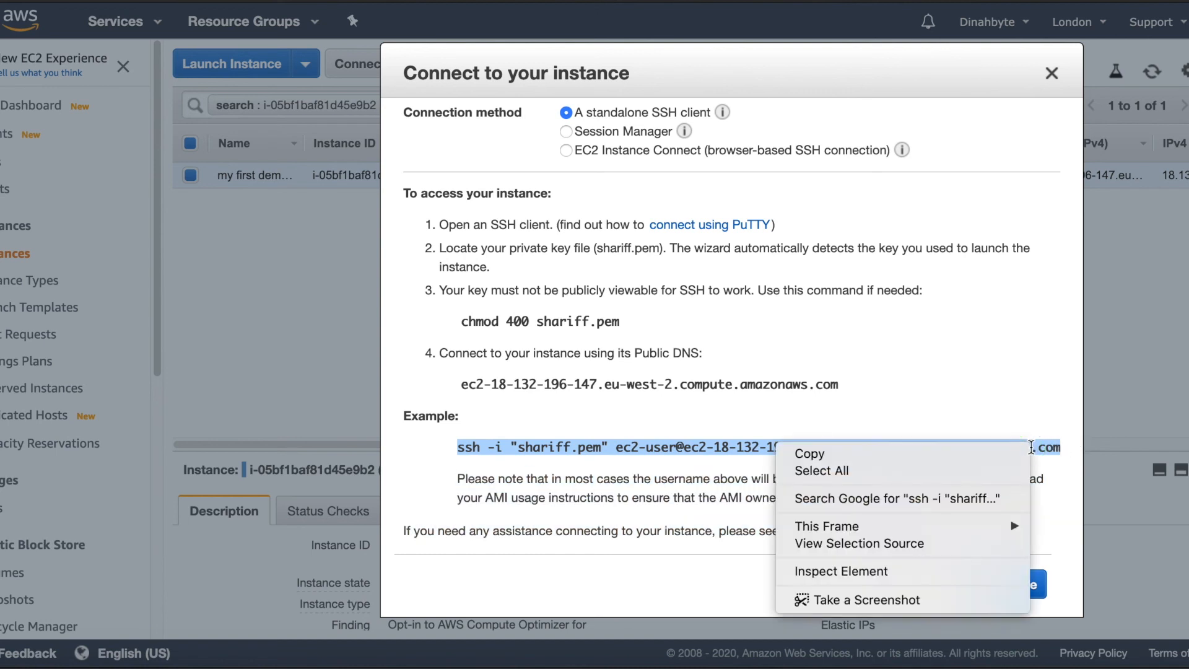
click(955, 452)
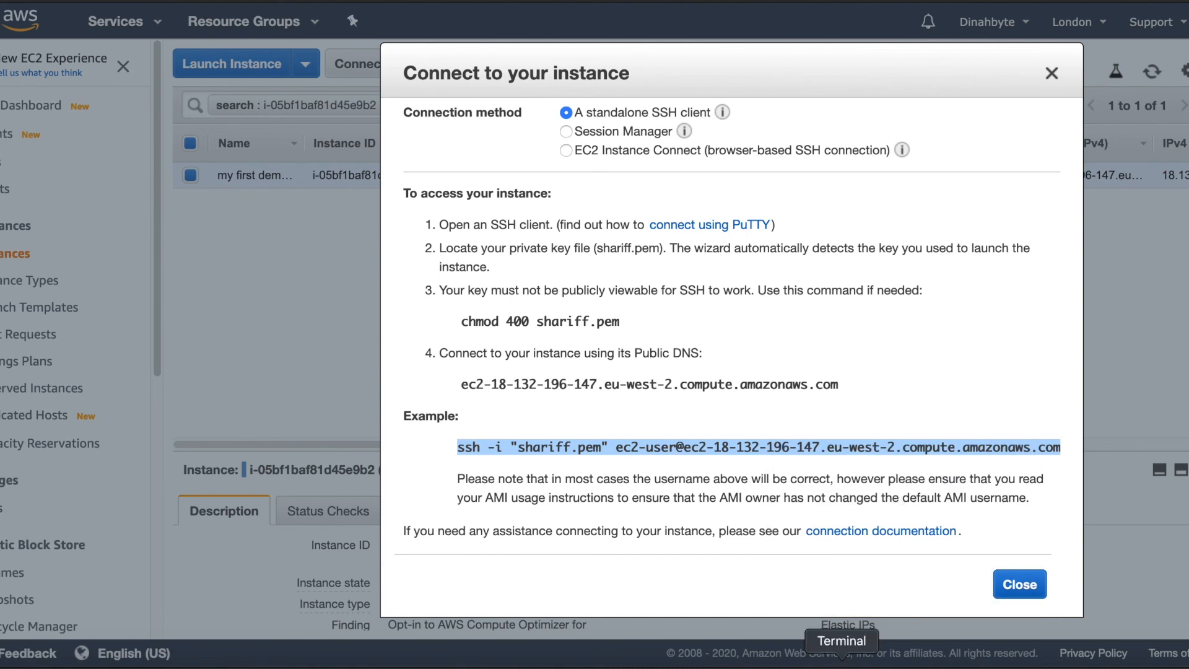
click(842, 665)
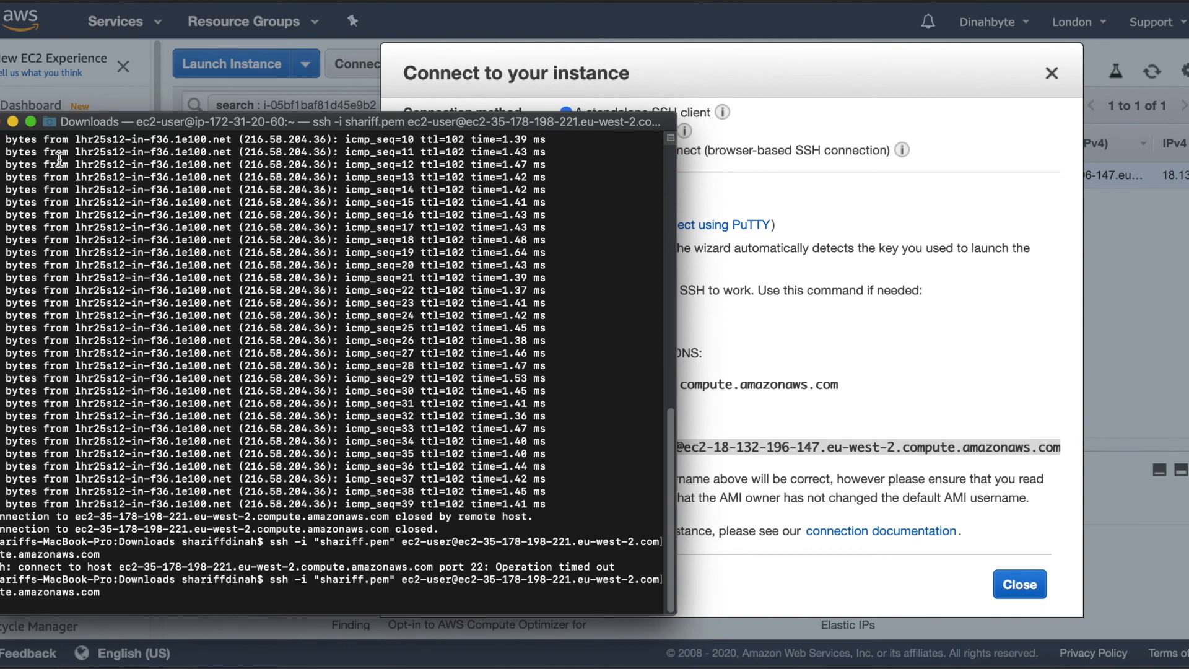
drag(228, 120, 294, 54)
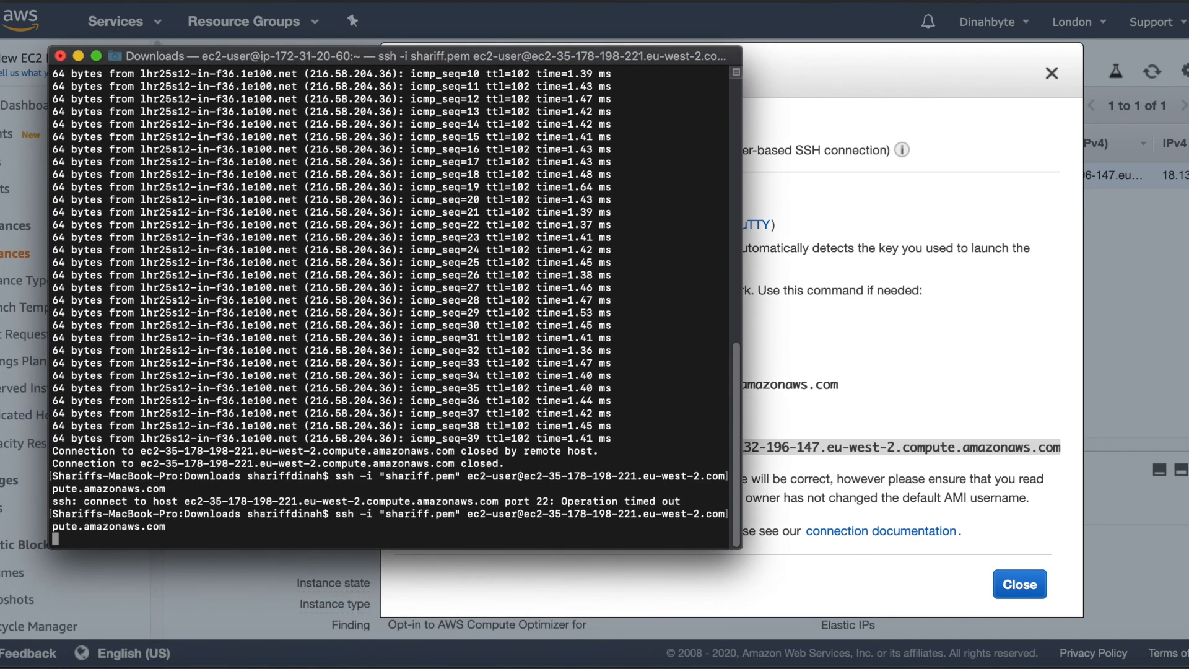
click(25, 0)
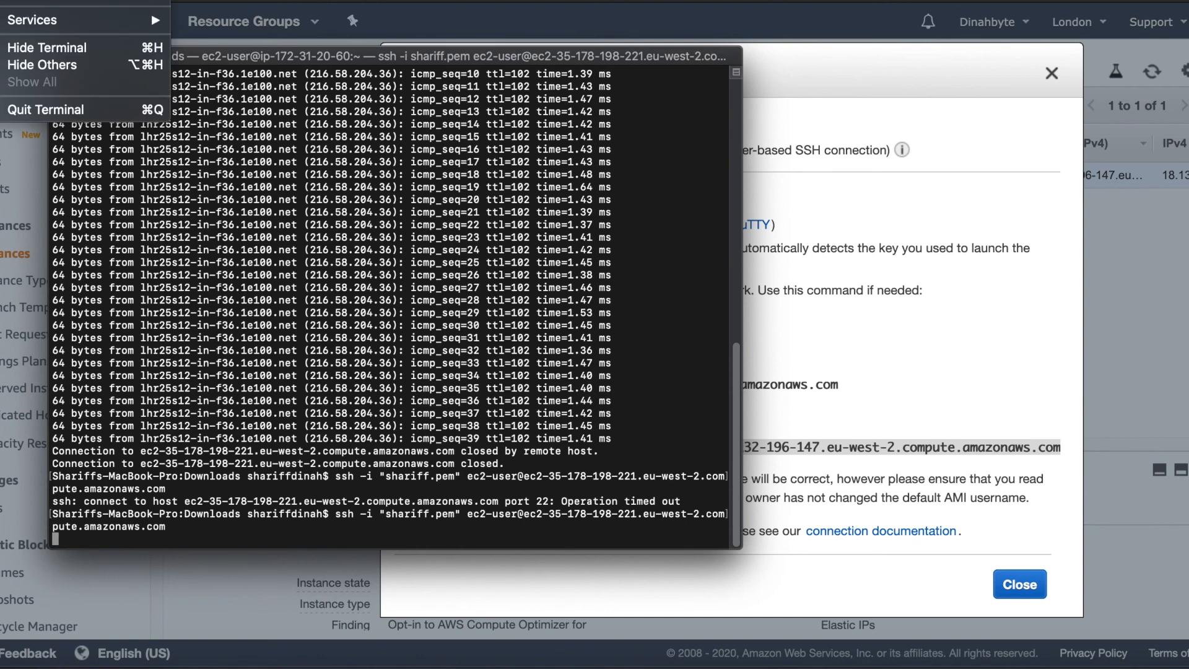
mouse_move(79, 1)
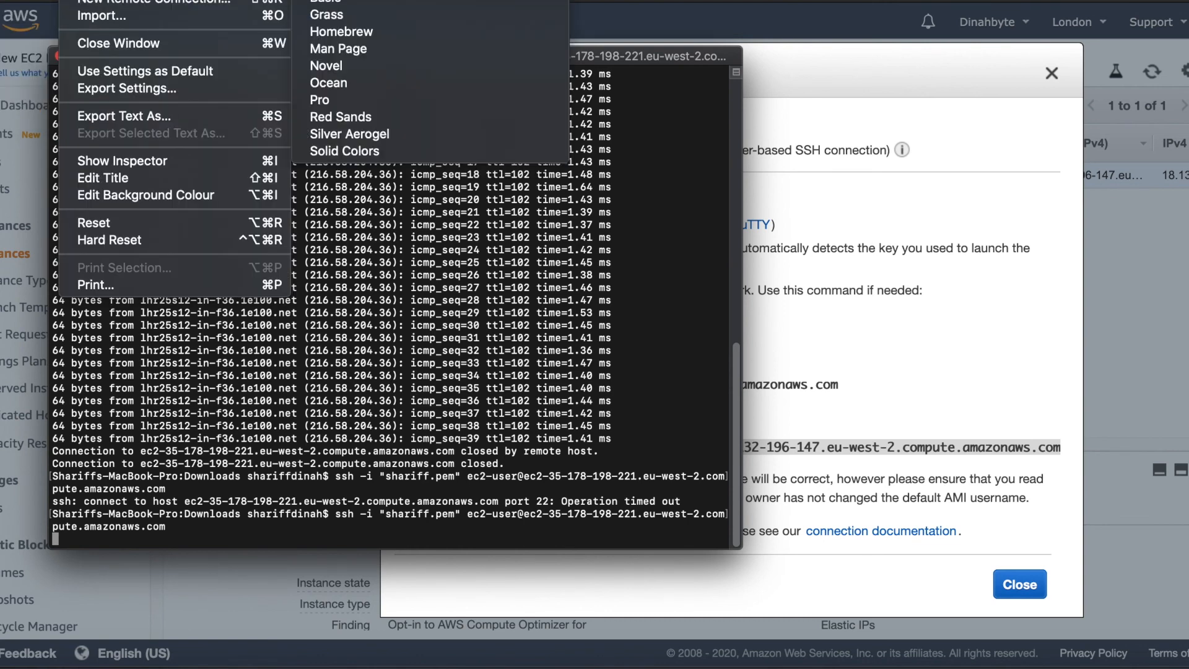
click(355, 1)
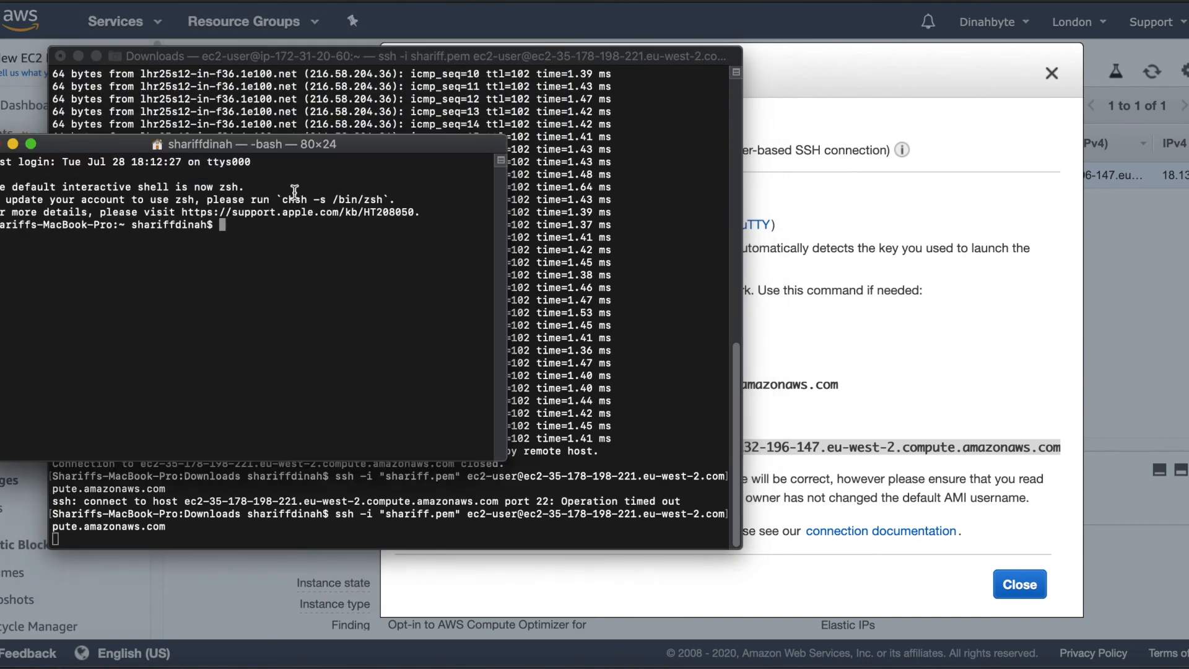
drag(300, 149, 715, 113)
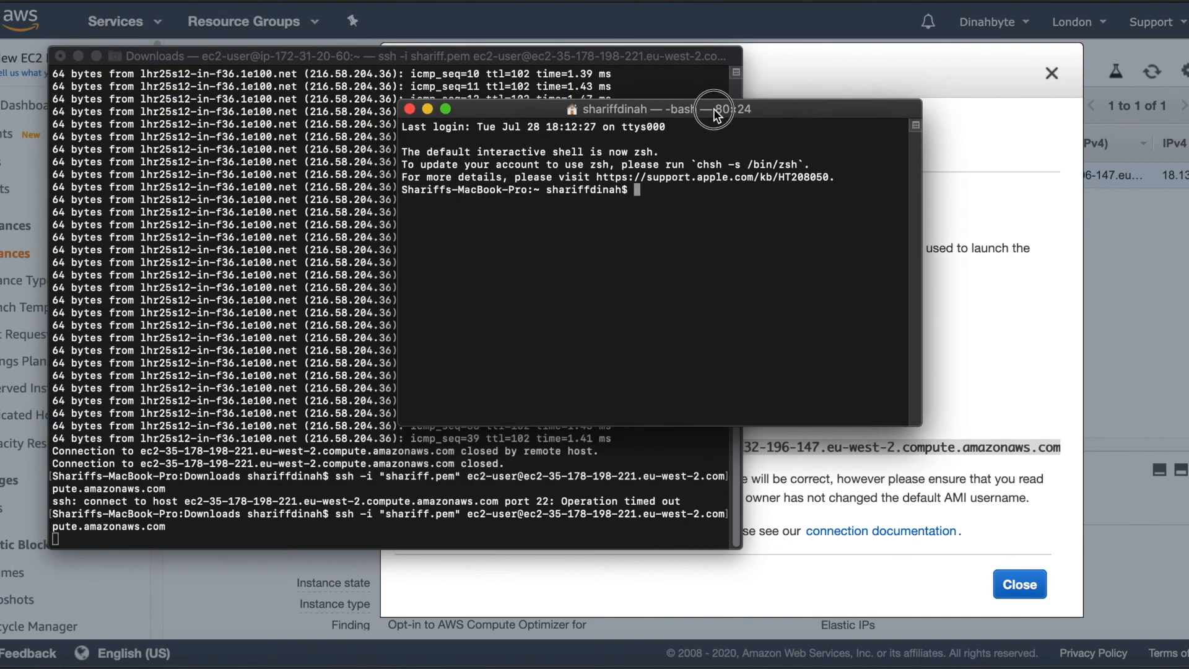
text(cd  Down)
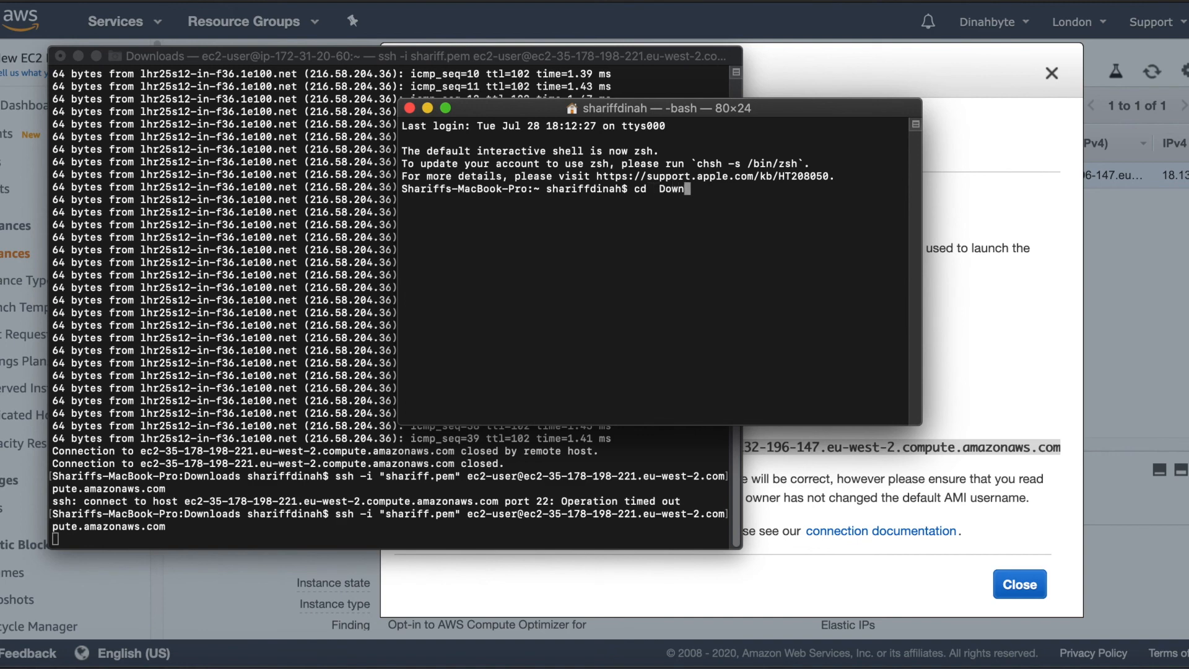
key(Tab)
key(Return)
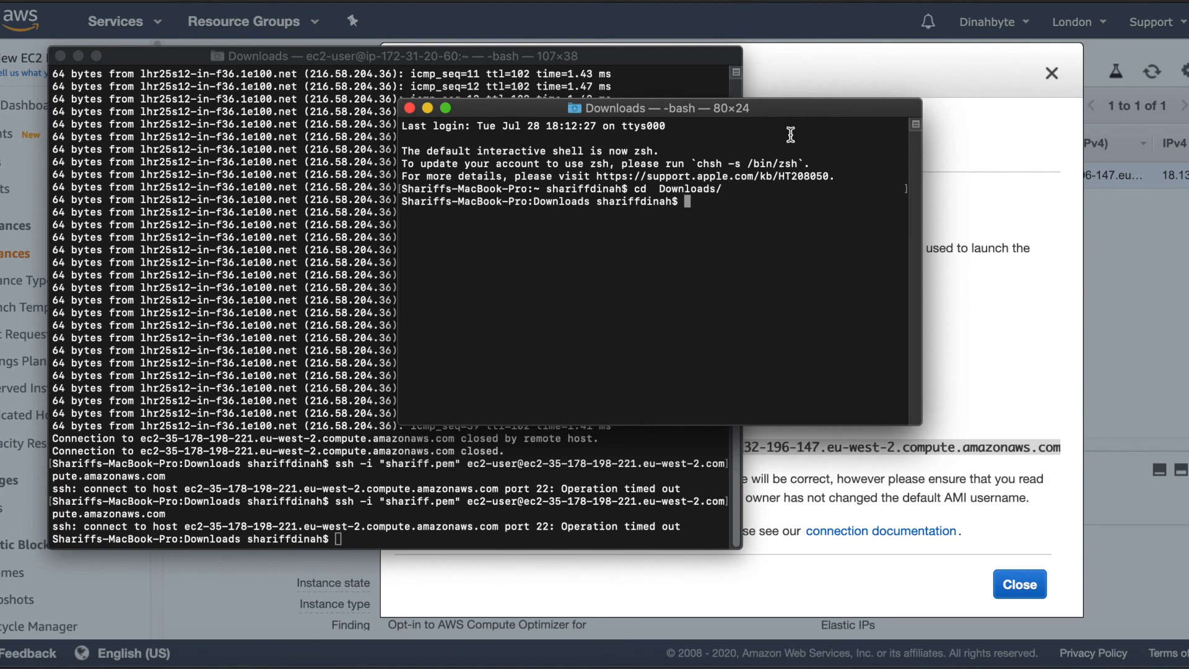
click(409, 107)
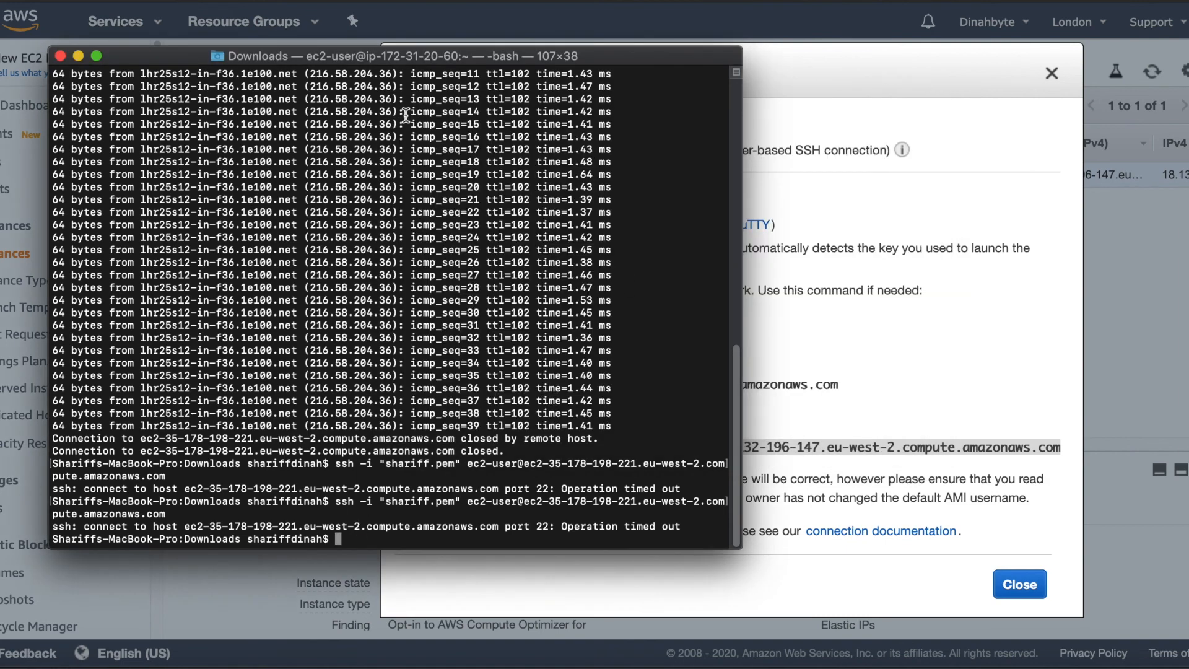
right_click(336, 425)
click(374, 537)
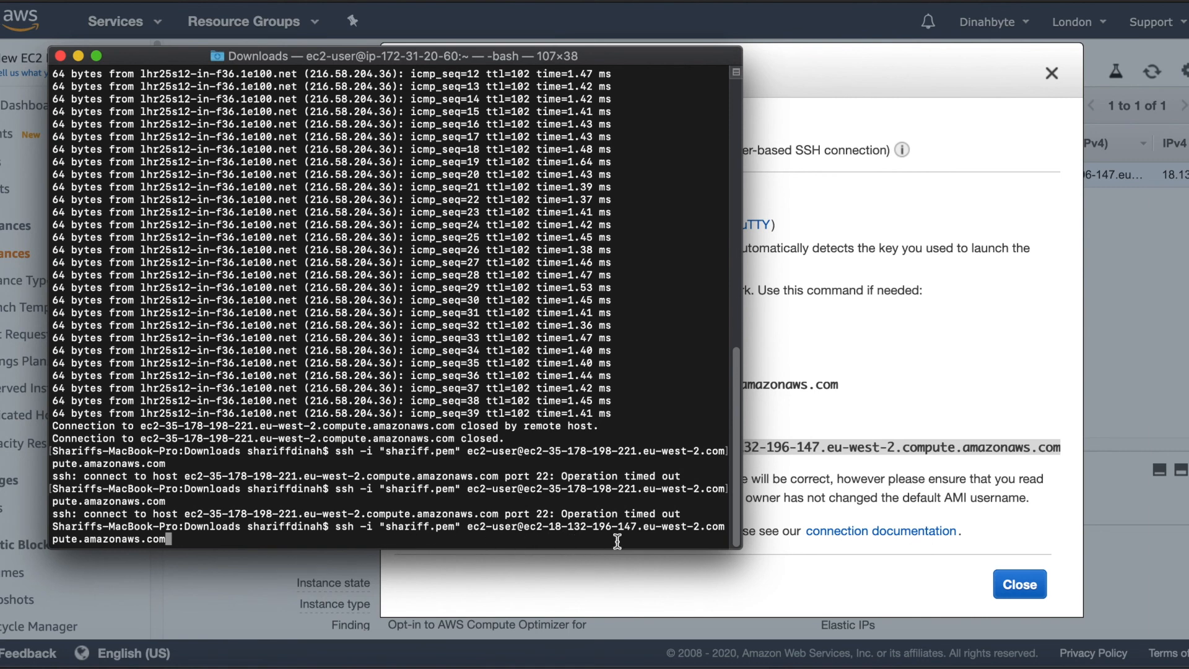
key(Return)
text(yes)
key(Return)
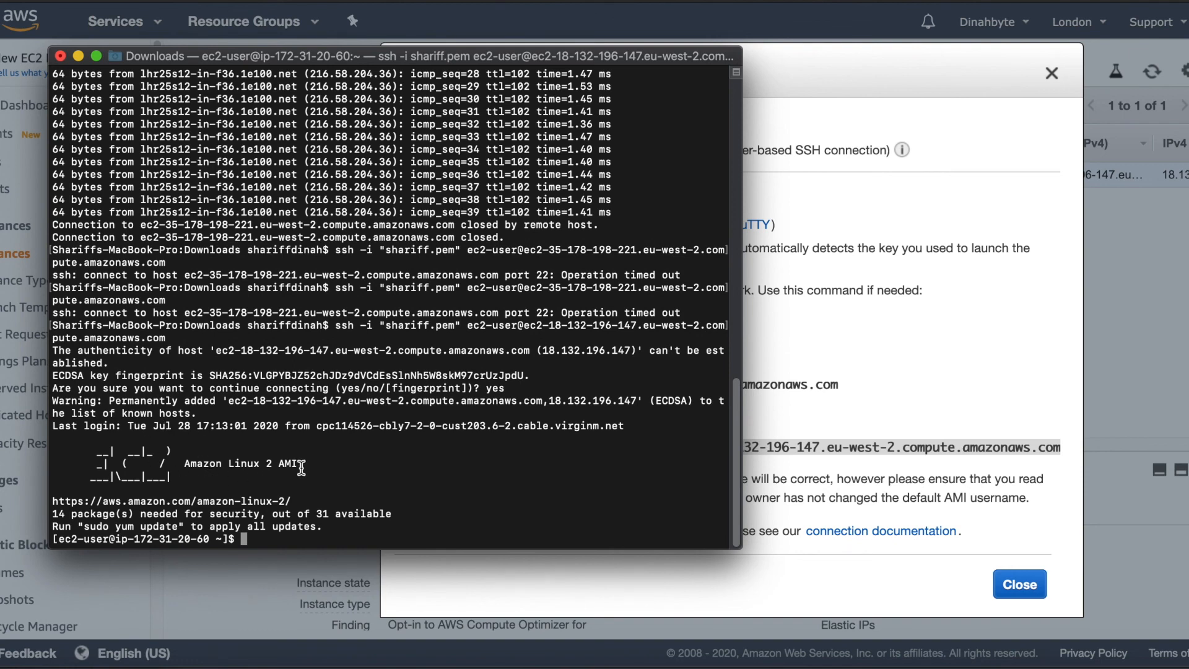
Step: Highlight the Amazon Linux 2 AMI name and URL in the login banner, and close the connection instructions in the EC2 console
drag(298, 465, 185, 488)
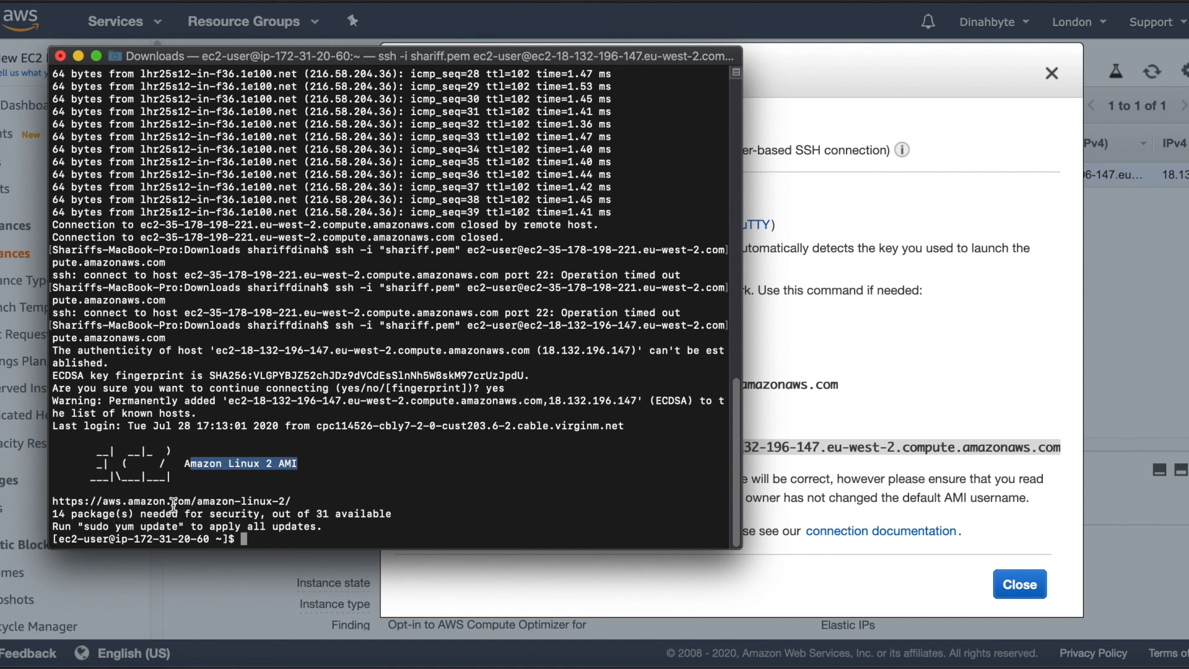
drag(294, 502, 45, 499)
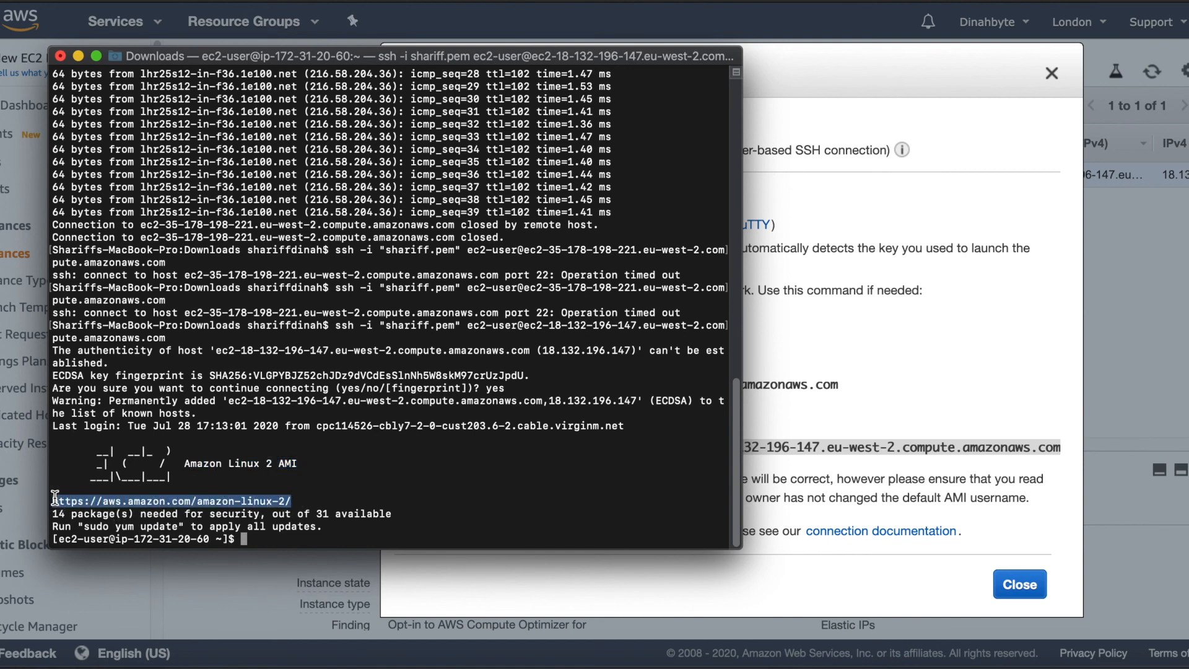
click(985, 384)
click(1019, 584)
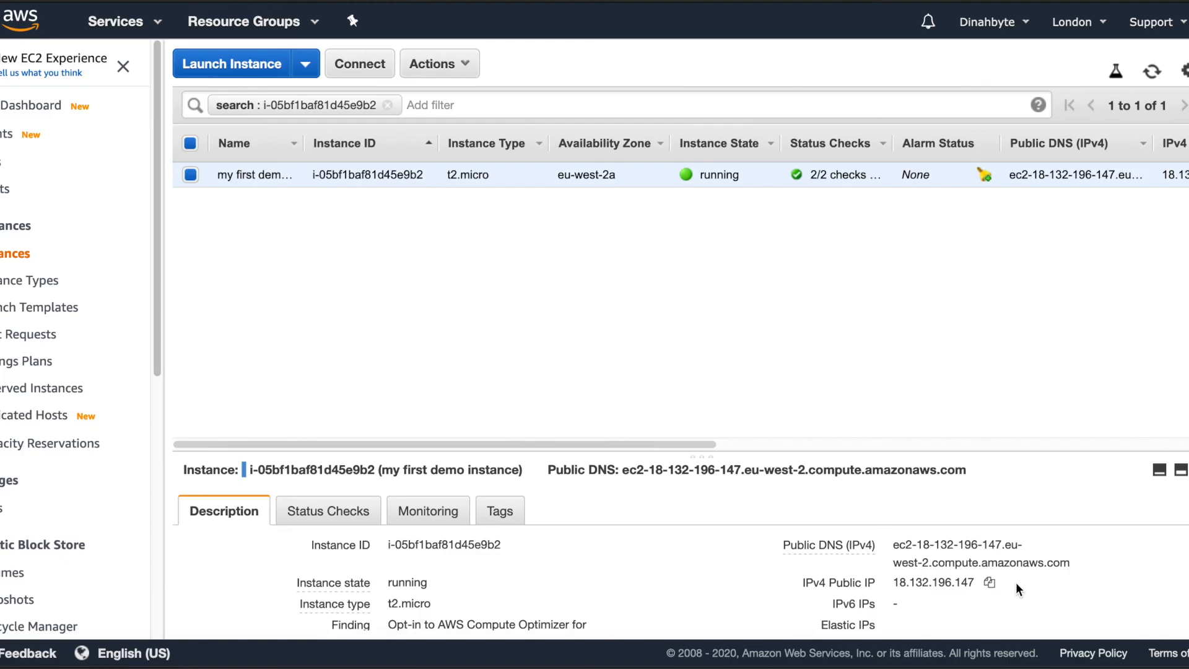